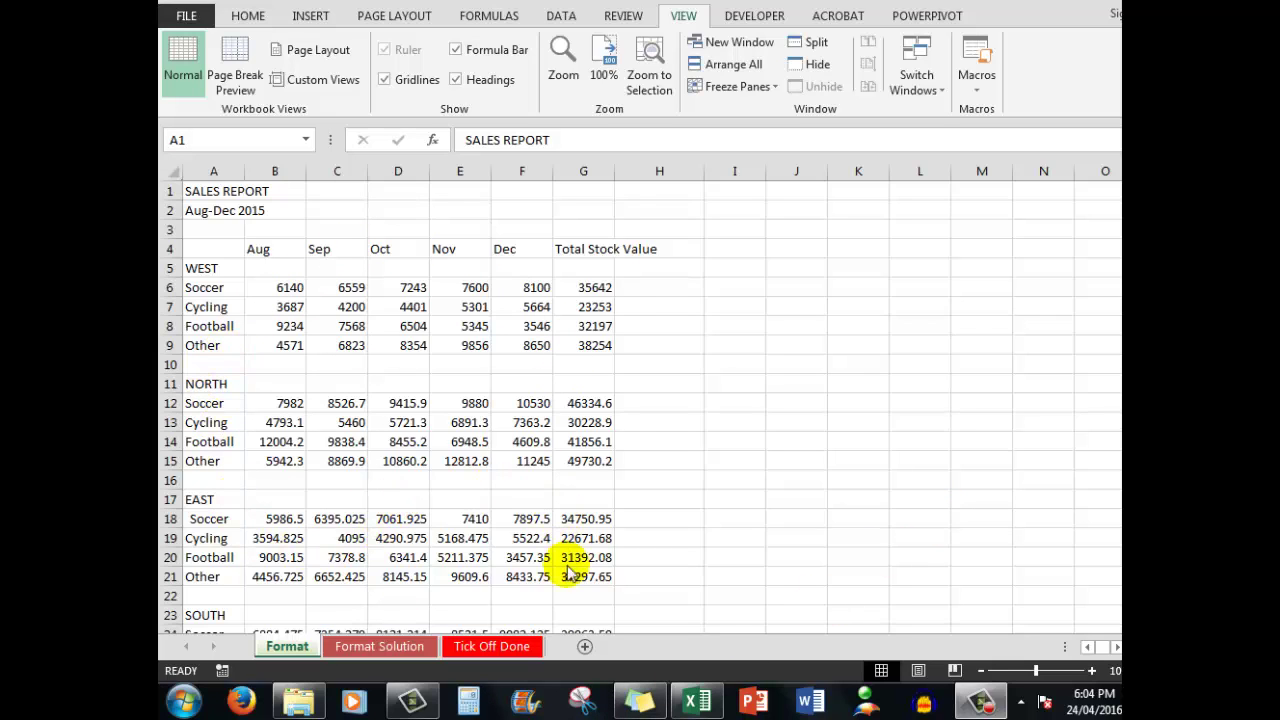
- Preview the Format Solution and Tick Off Done sheets, then go back to the Format sheet
click(375, 646)
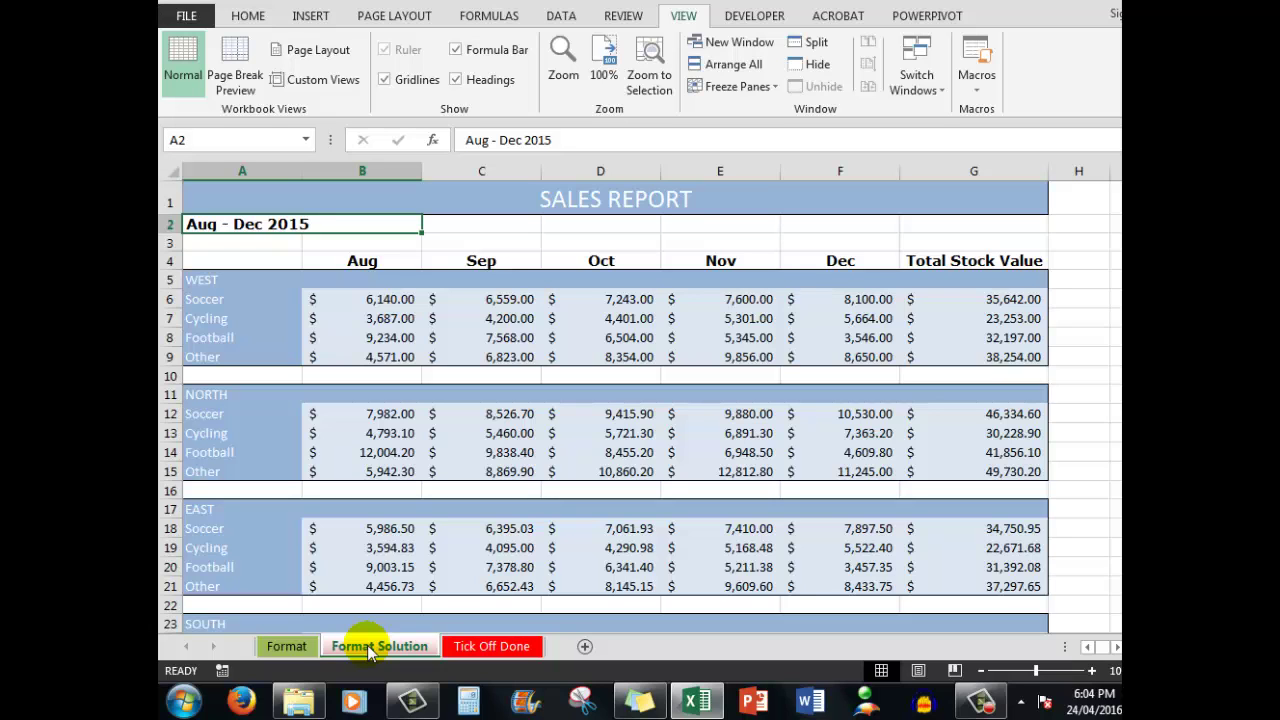
click(485, 648)
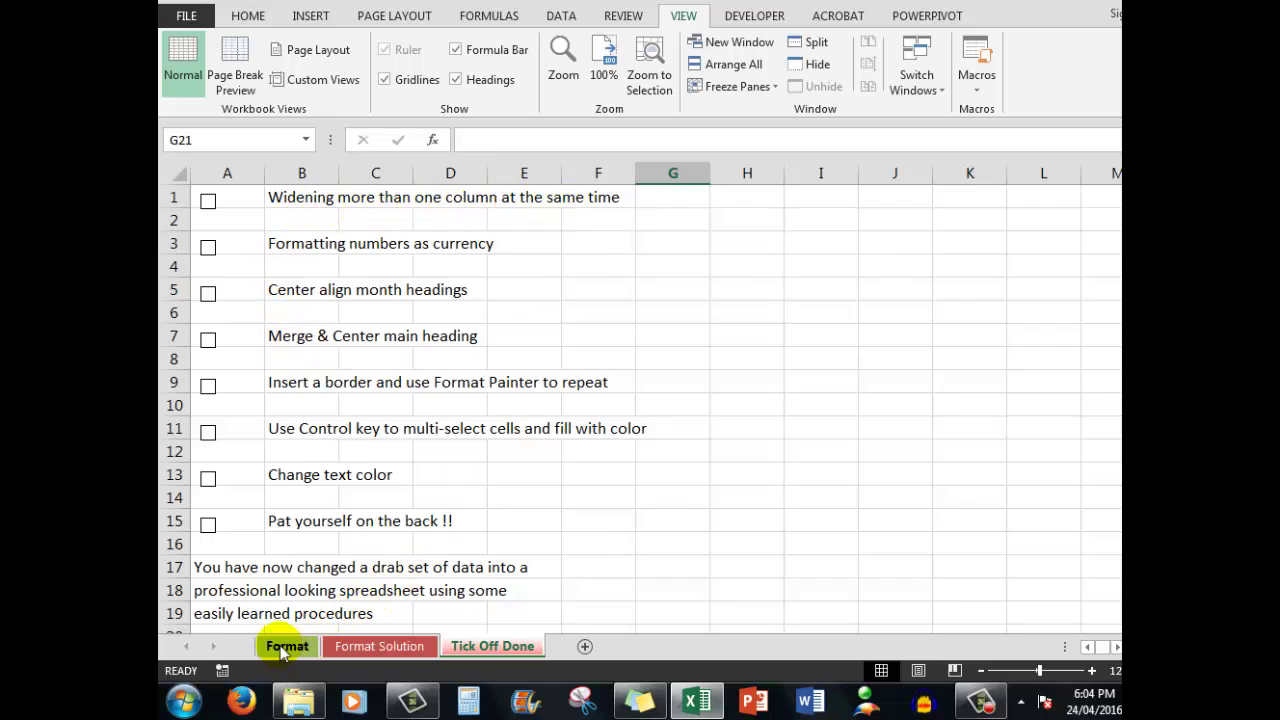
click(285, 647)
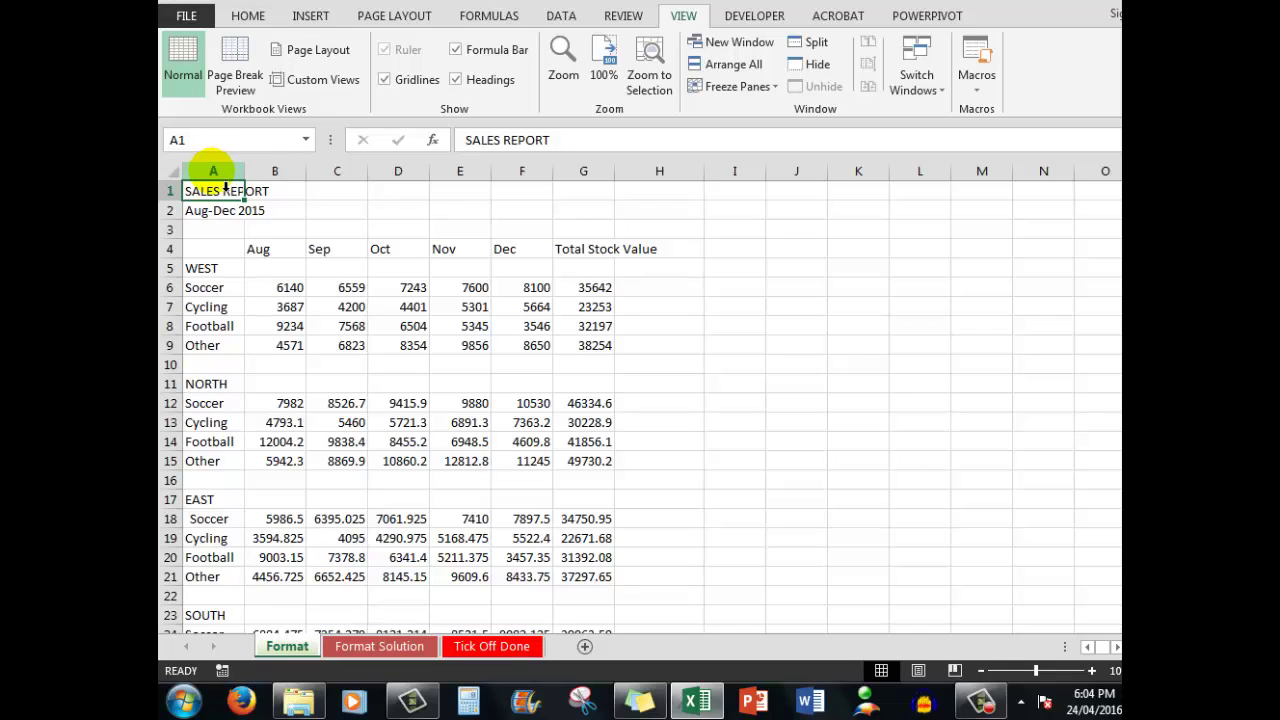
- Set columns A through G to a uniform width of 12.43
drag(210, 171, 574, 178)
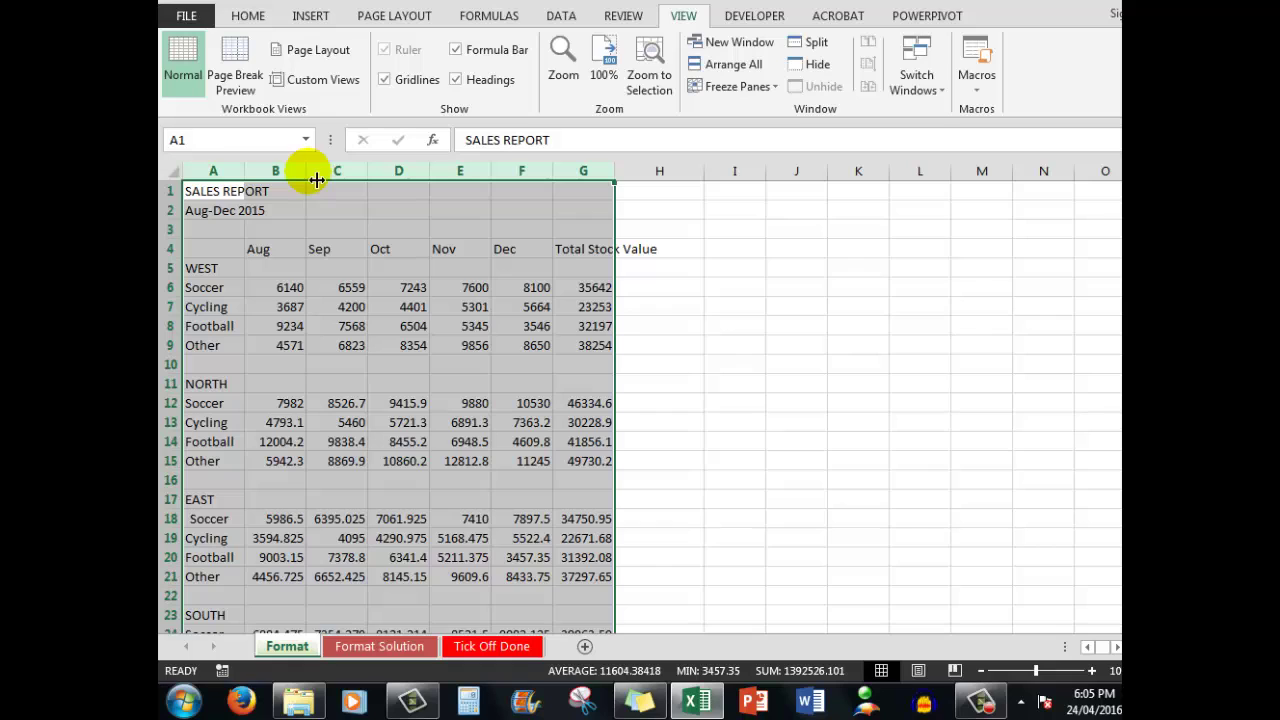
drag(314, 179, 341, 177)
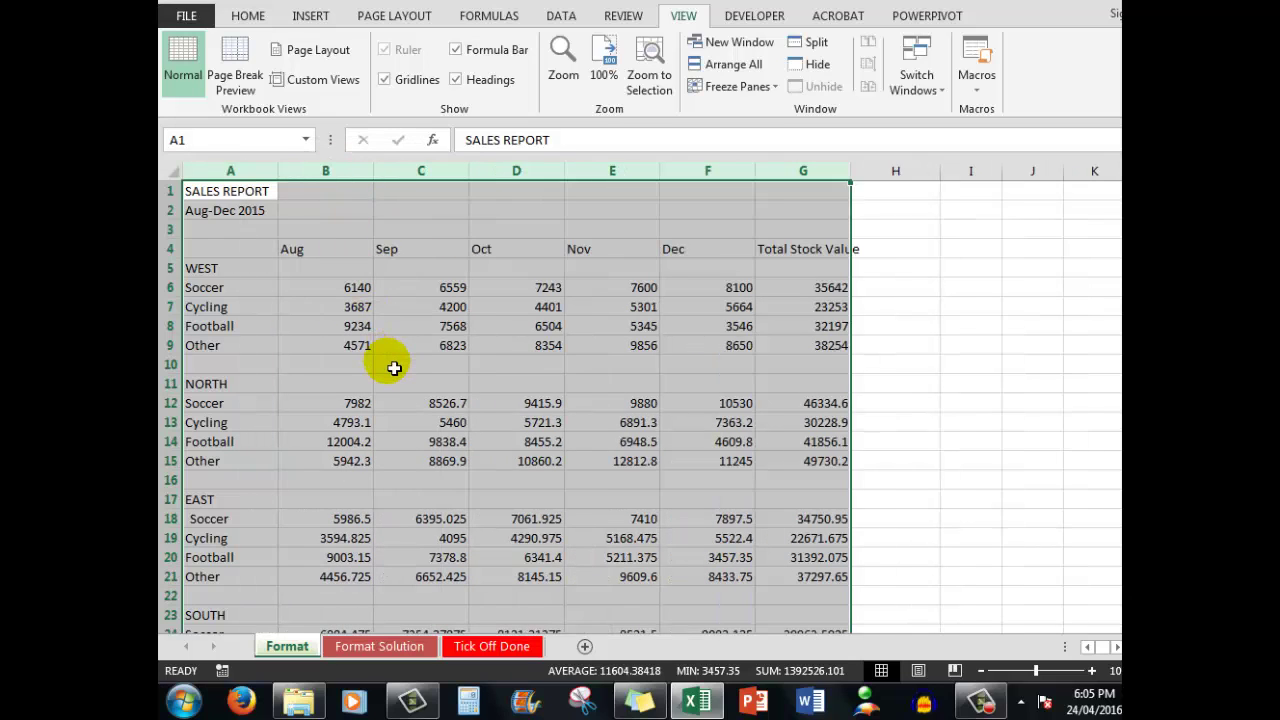
click(986, 195)
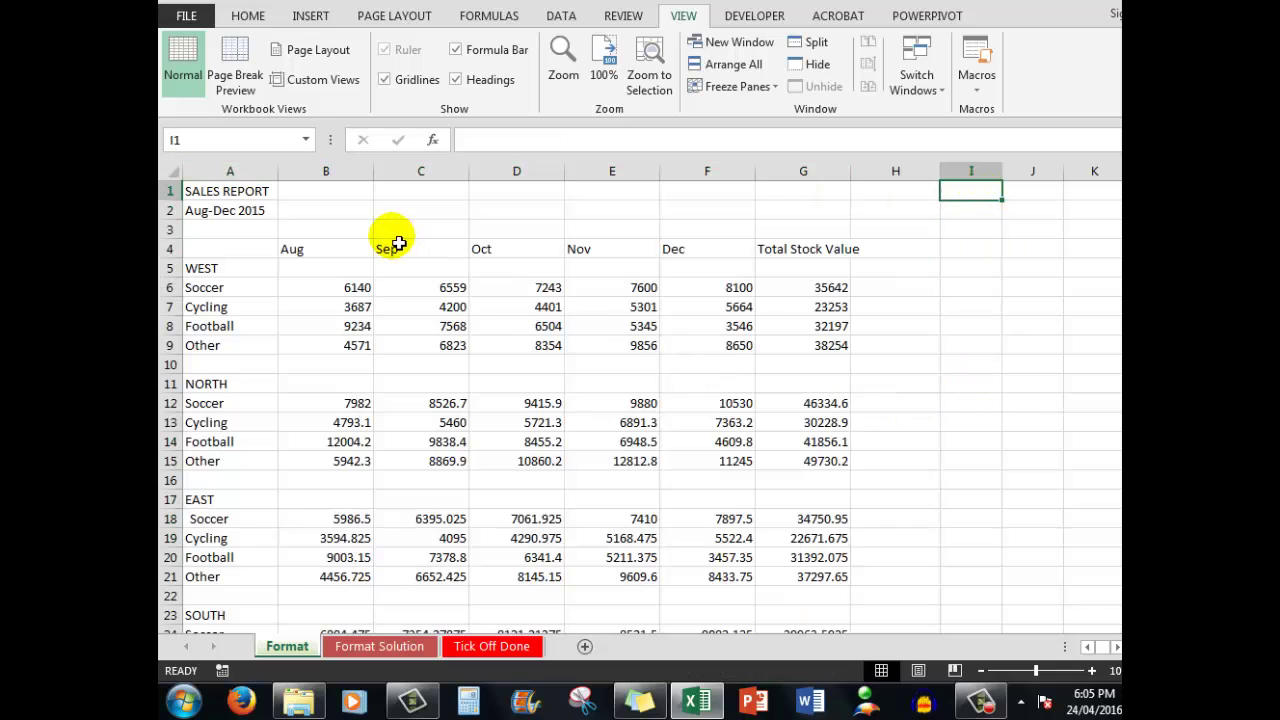
- Tick the 'widen several columns at once' item on Tick Off Done and return to Format
click(492, 646)
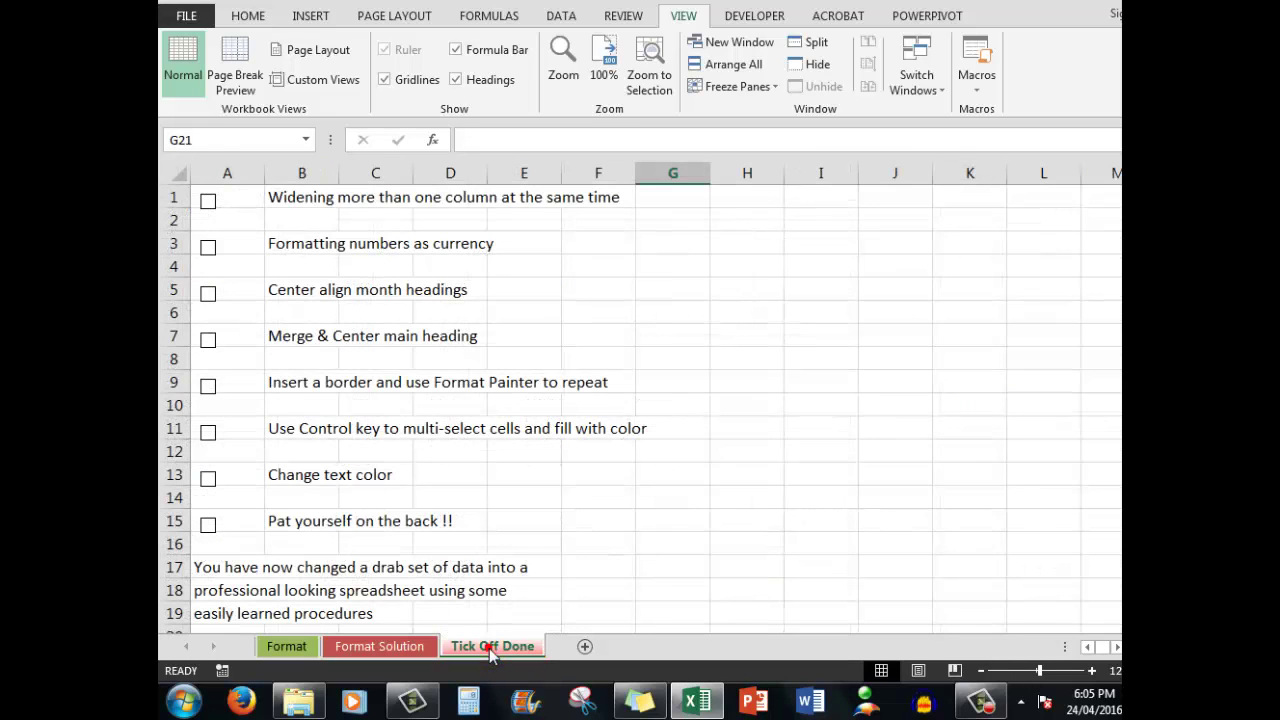
click(208, 201)
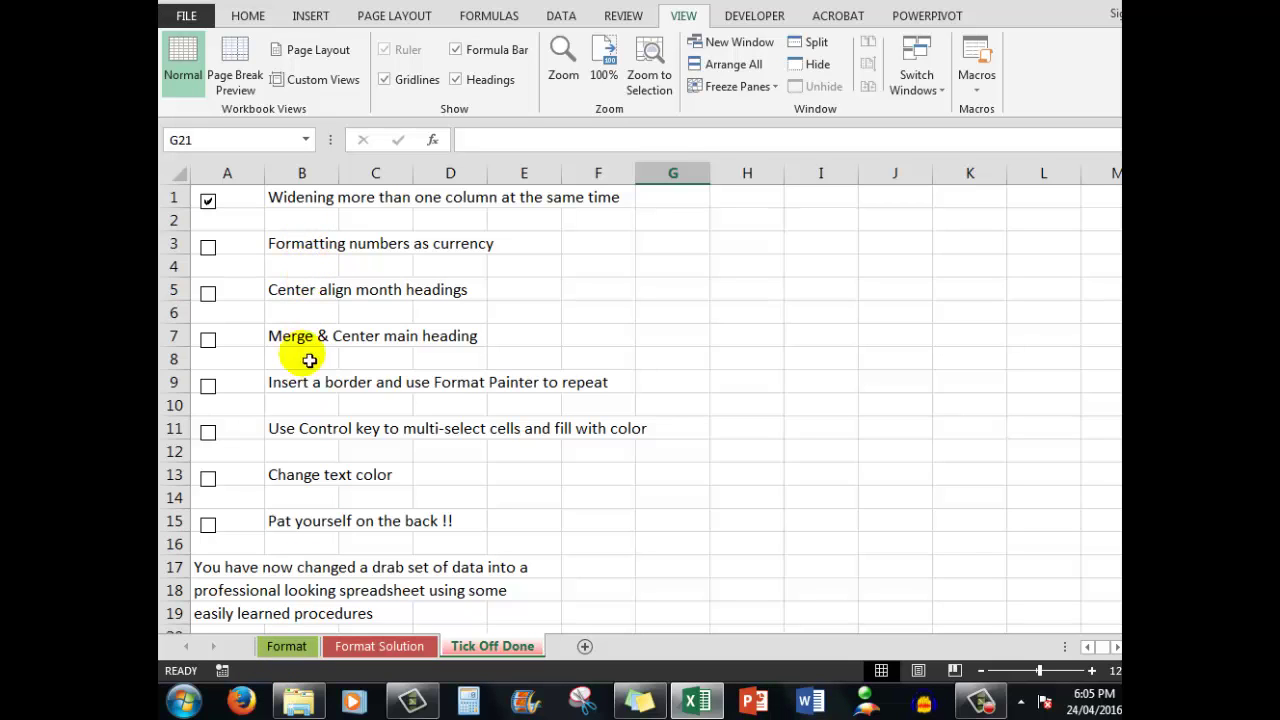
click(287, 646)
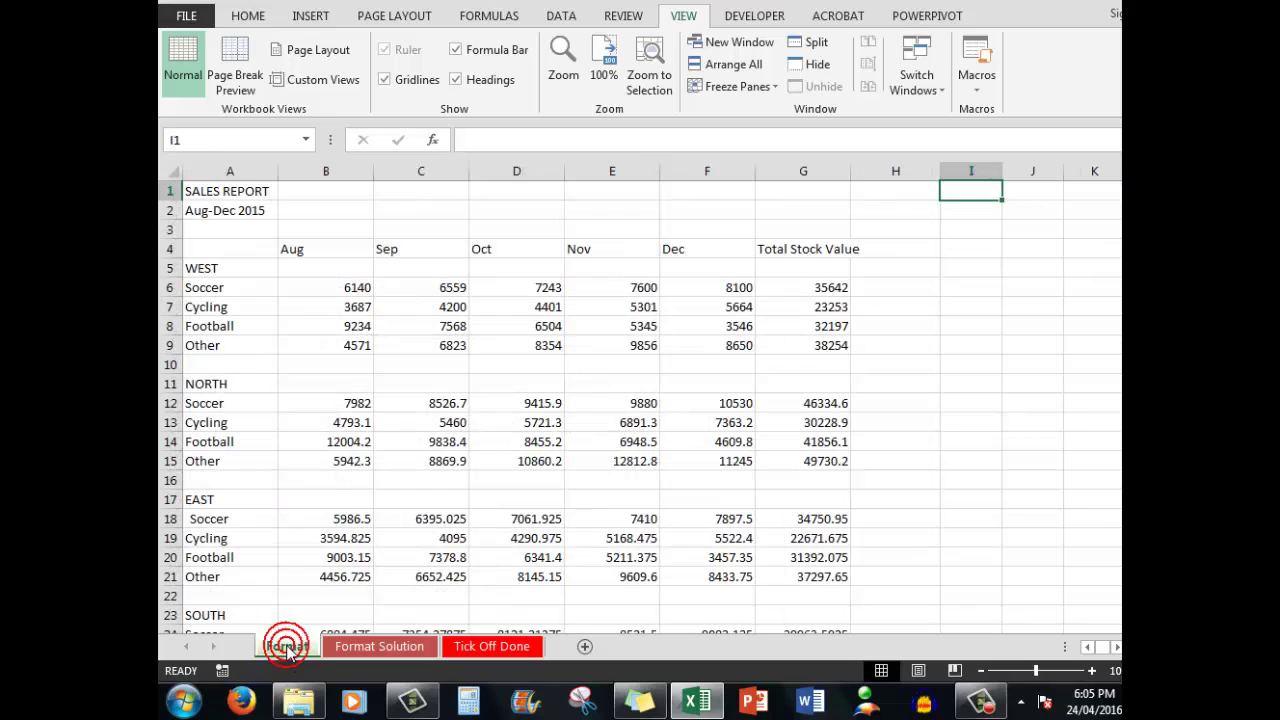
- Apply English (United States) dollar accounting format to the entire worksheet
click(178, 175)
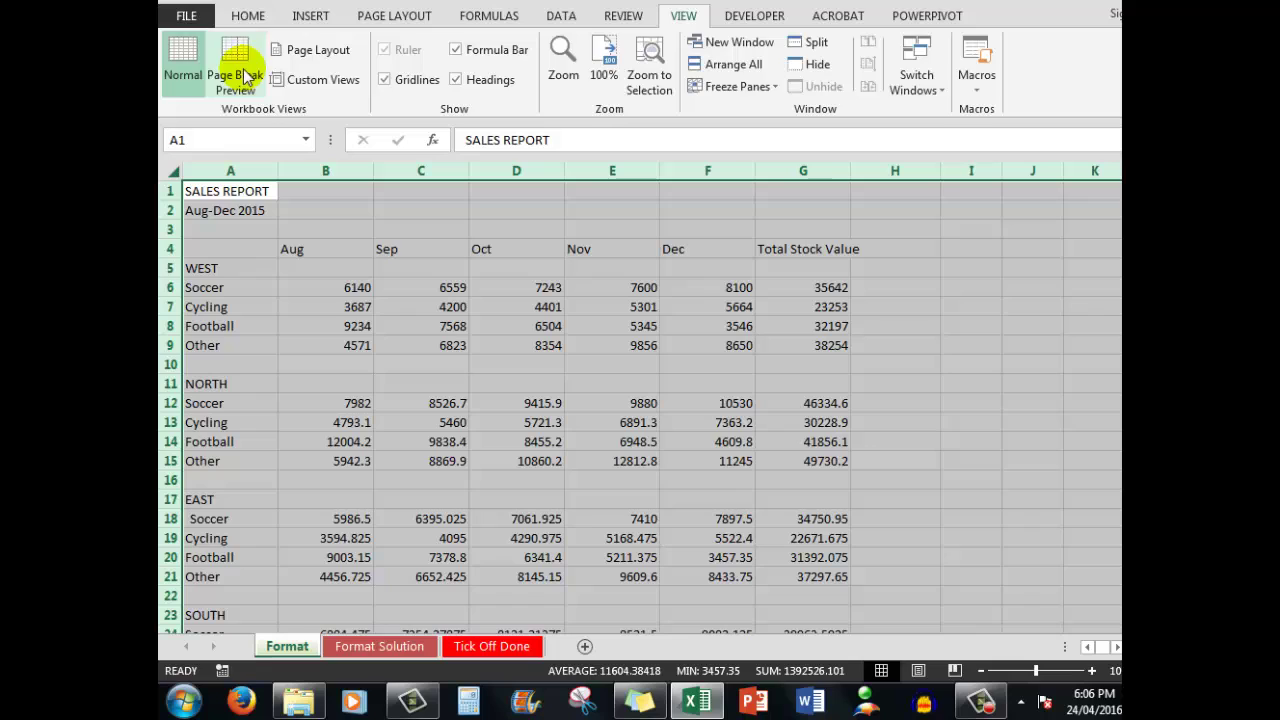
click(248, 16)
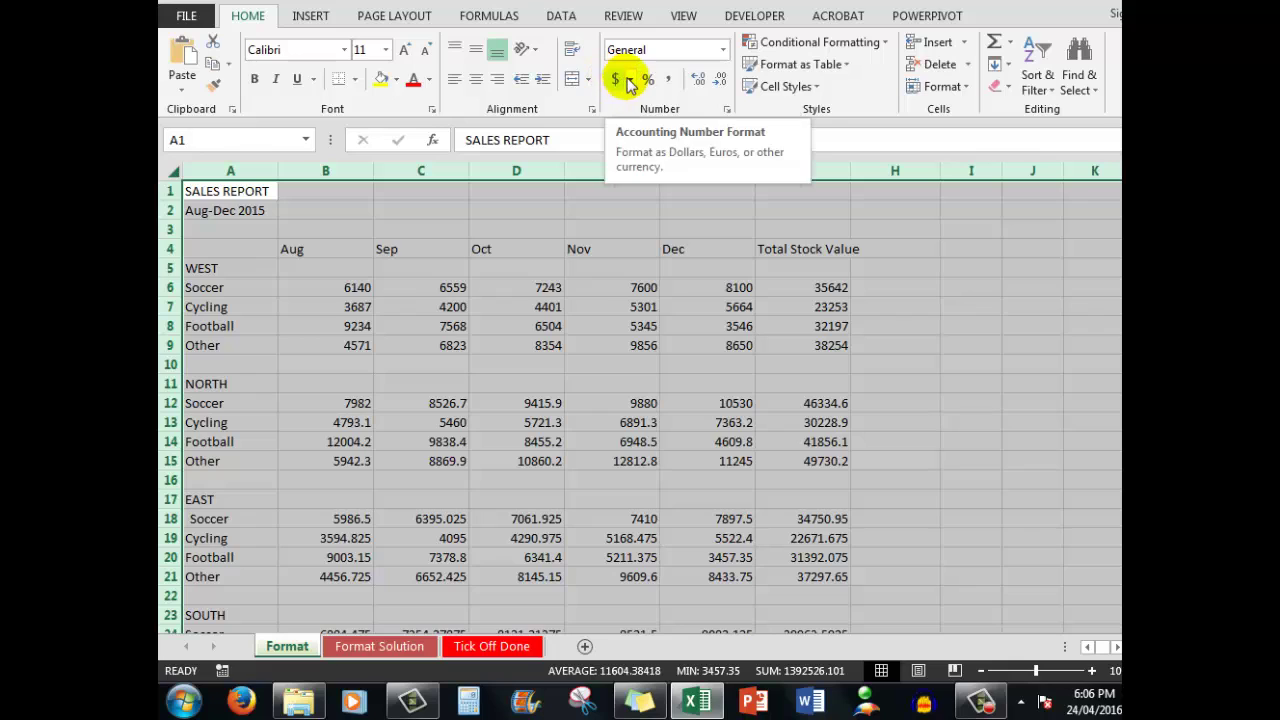
click(630, 84)
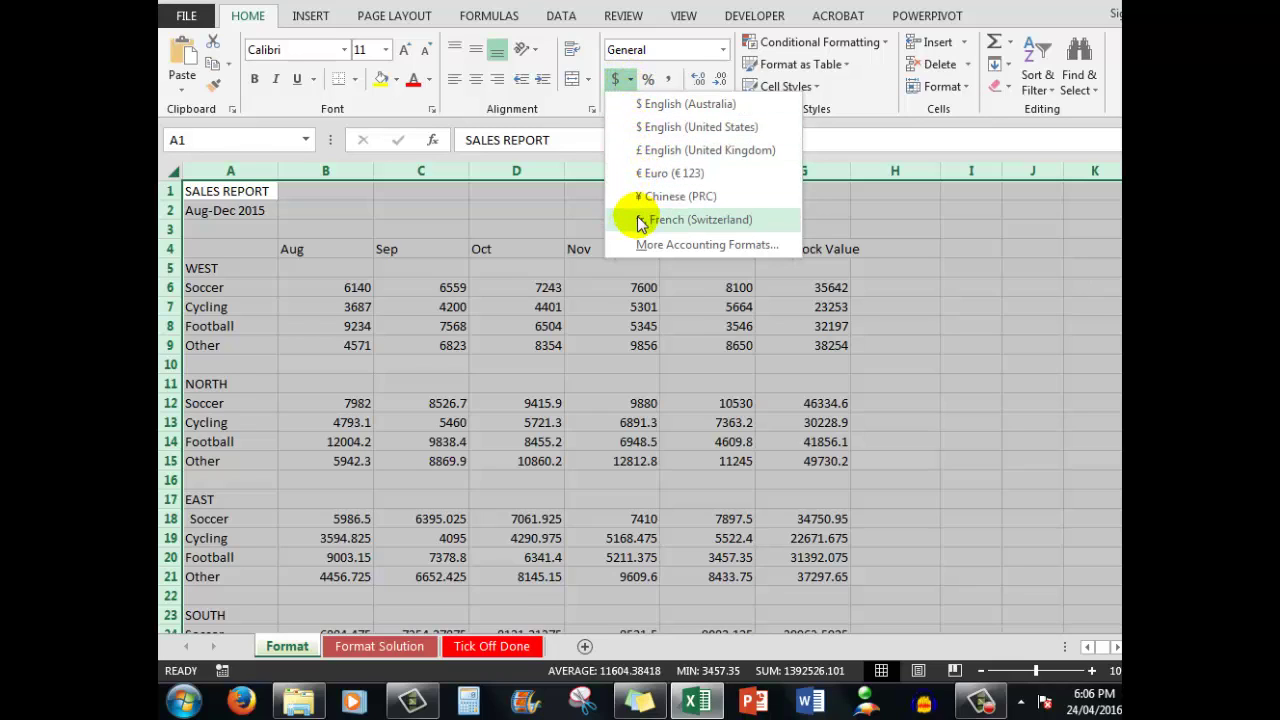
click(657, 130)
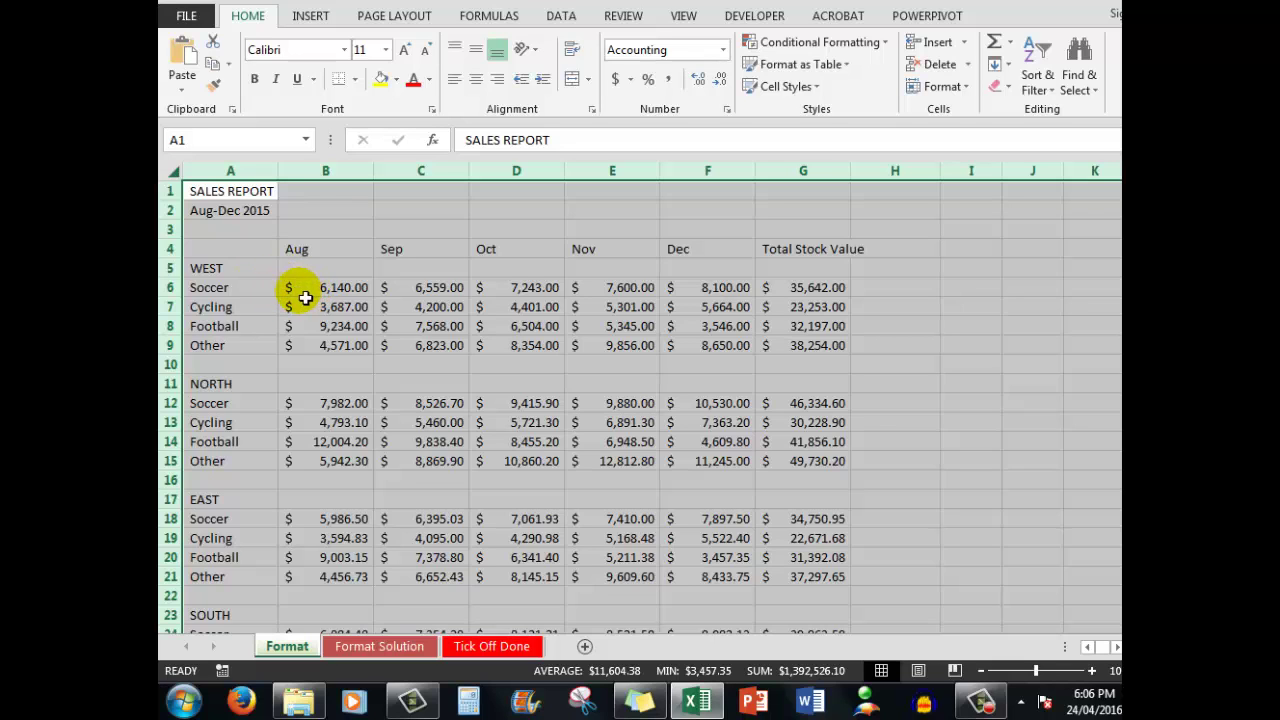
click(1014, 304)
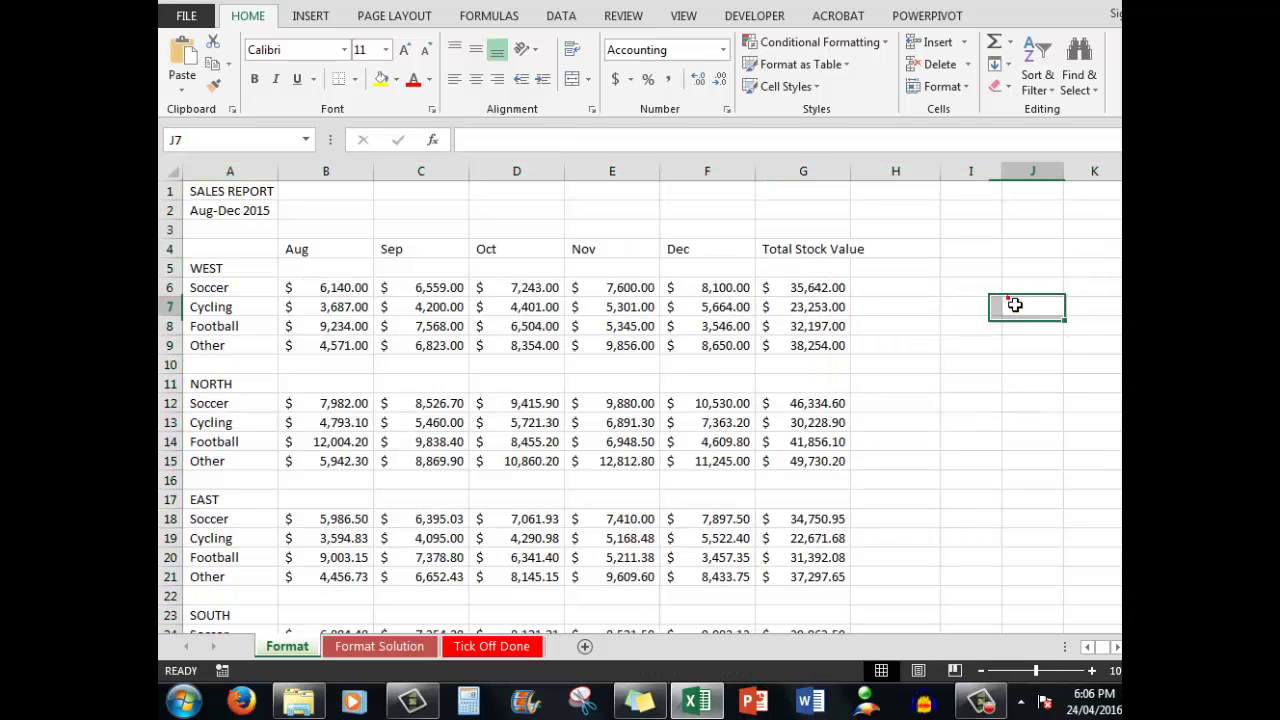
drag(1130, 300, 1130, 300)
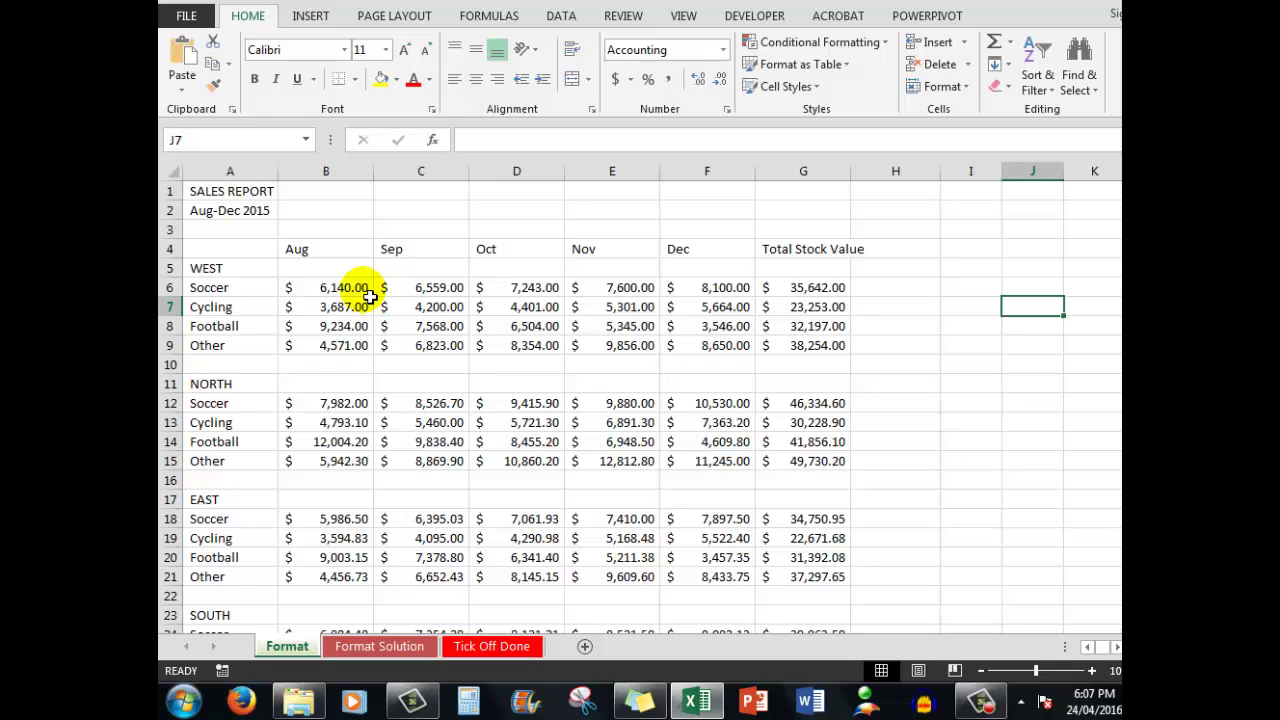
- Tick the 'Formatting numbers as currency' checklist item and return to the Format sheet
click(482, 646)
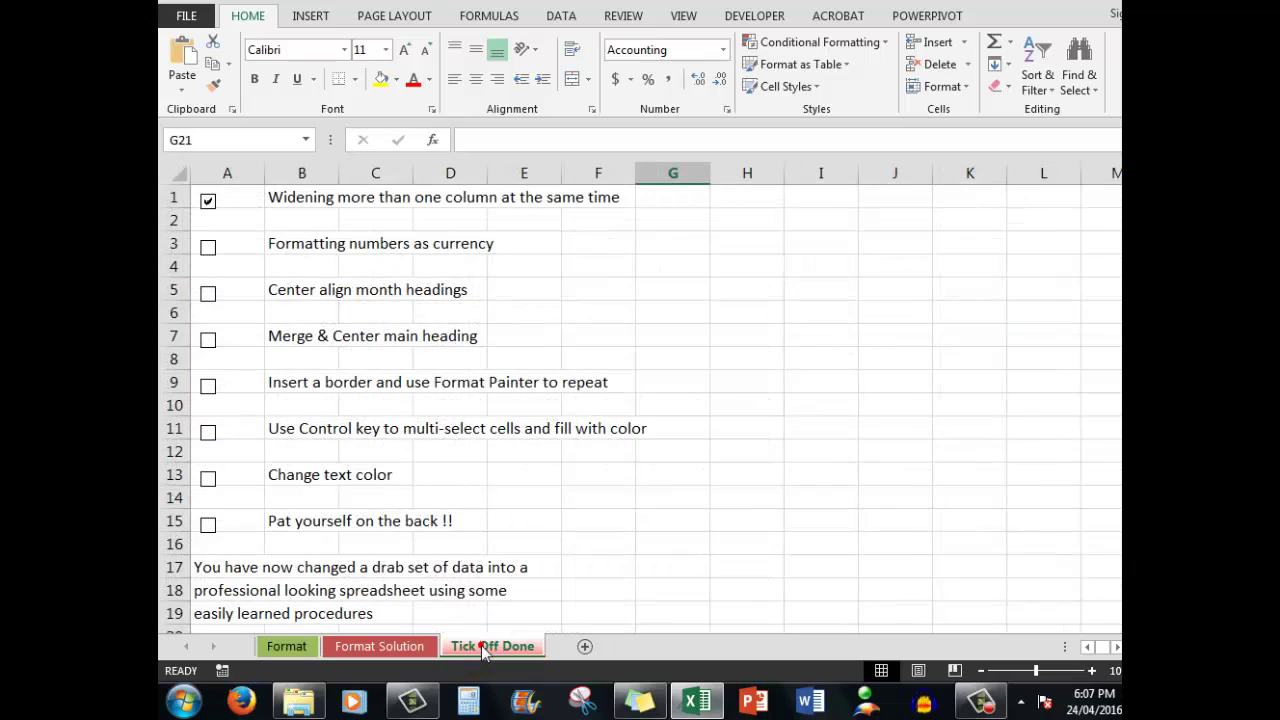
click(208, 247)
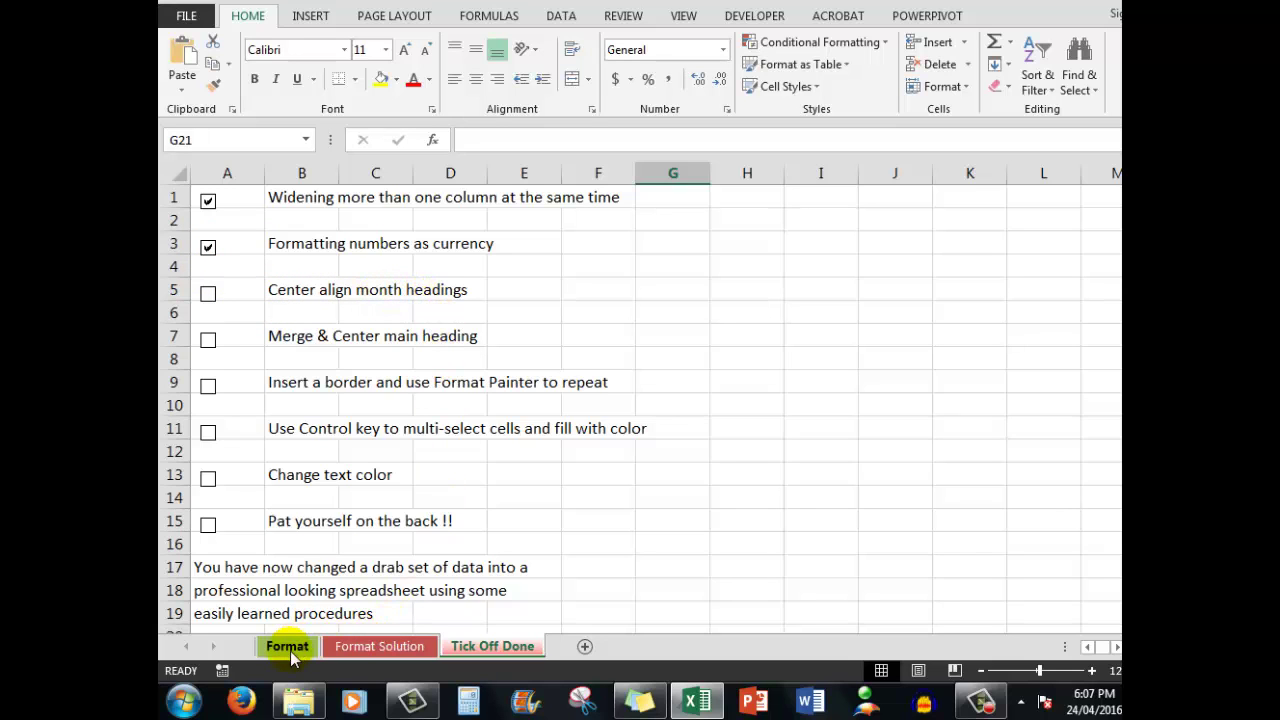
click(288, 647)
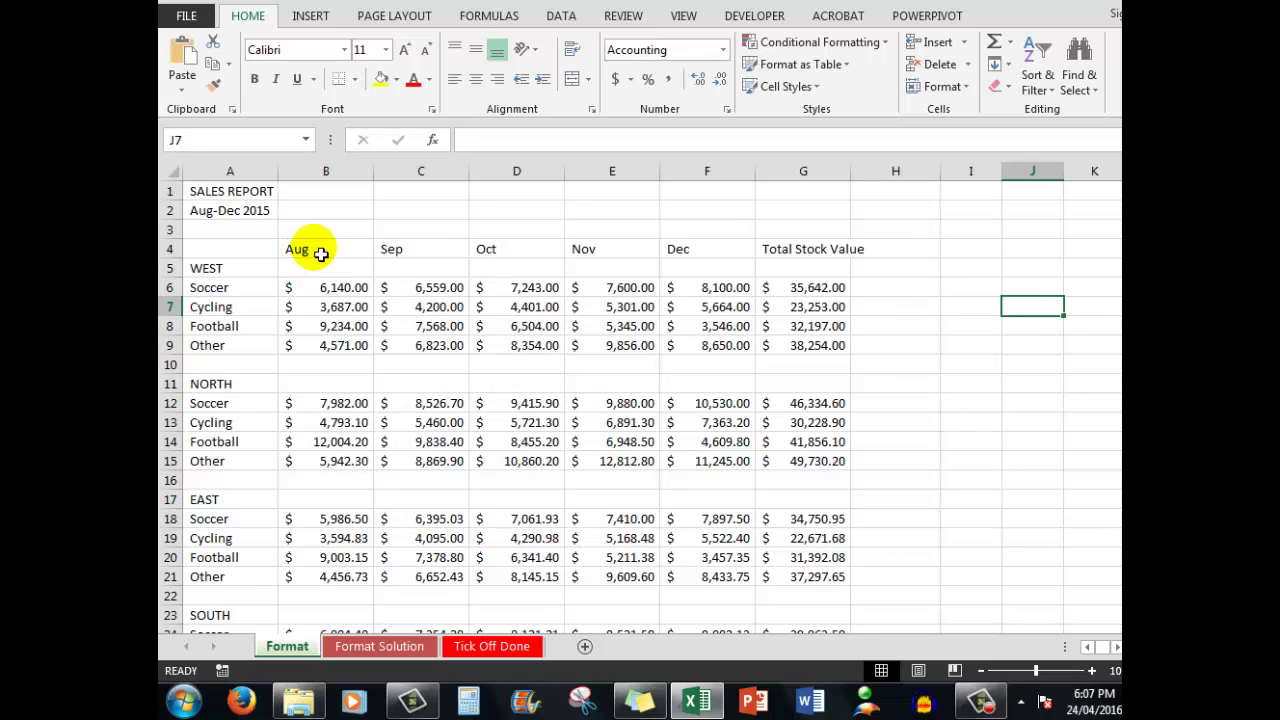
- Centre the month headings in B4:G4 and autofit column G to 'Total Stock Value'
drag(312, 255, 801, 258)
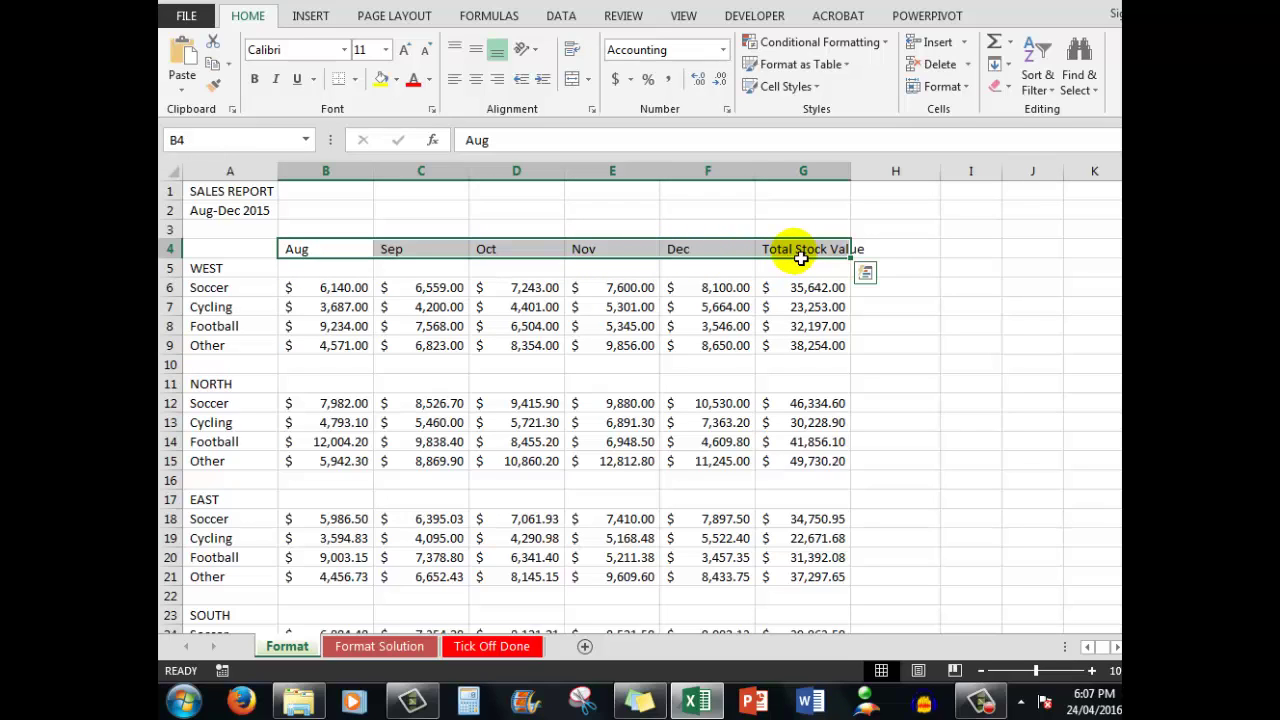
click(476, 82)
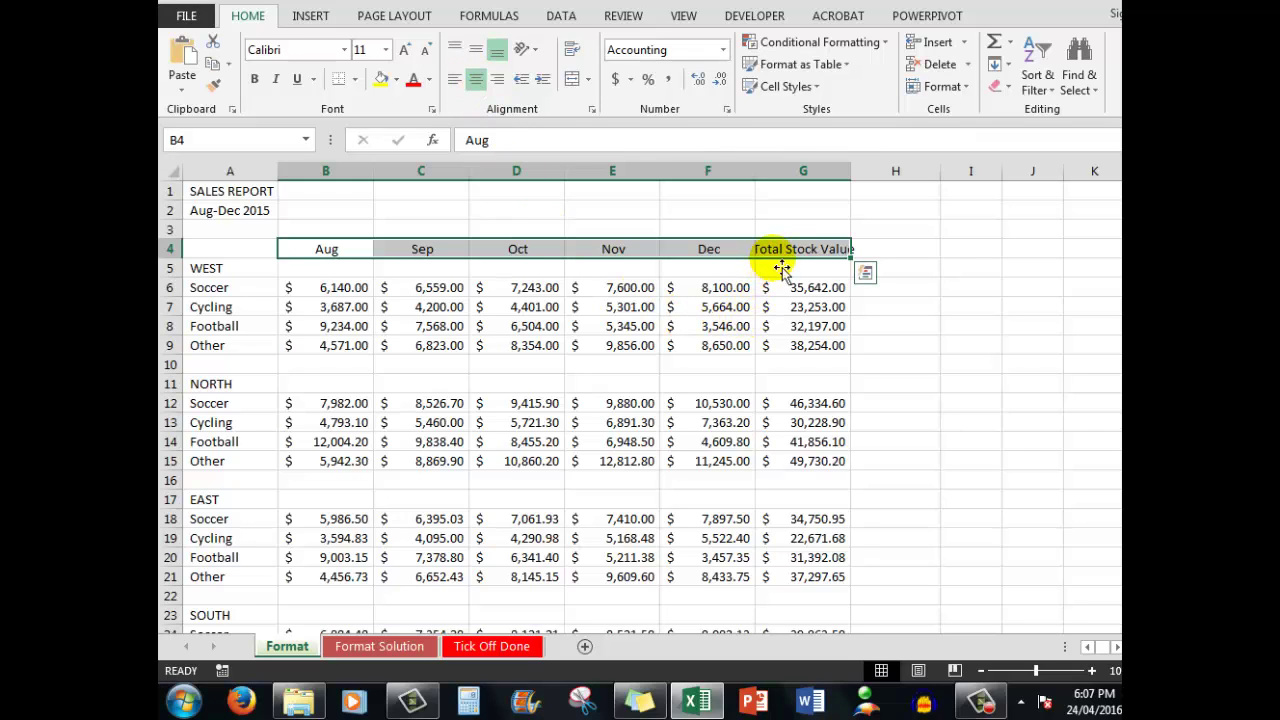
click(907, 297)
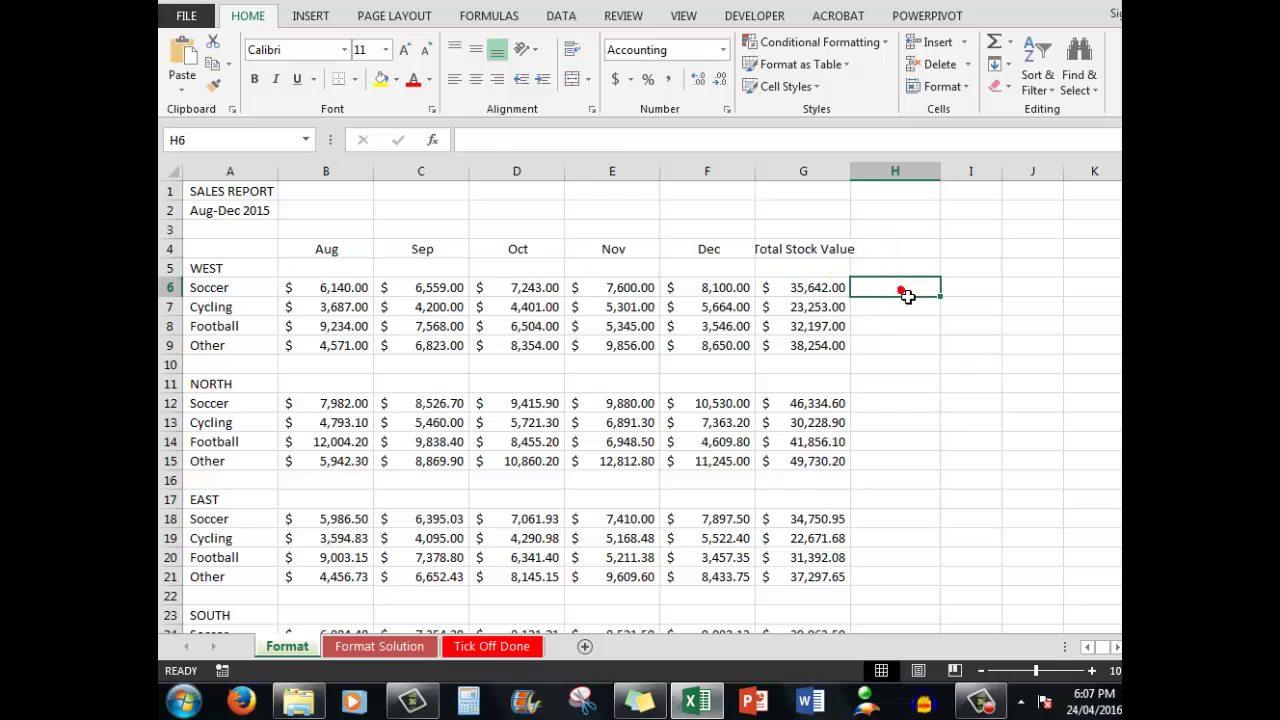
double_click(851, 178)
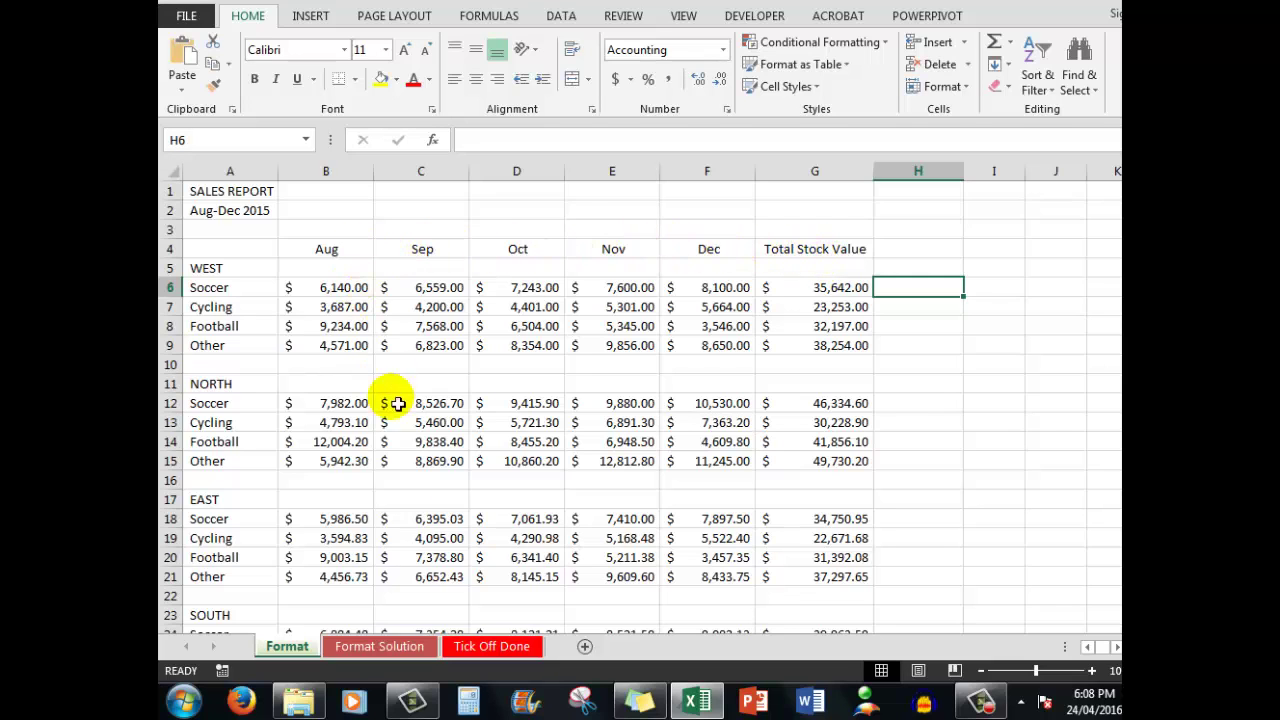
- Tick the 'Center align month headings' checklist item and return to the Format sheet
click(489, 646)
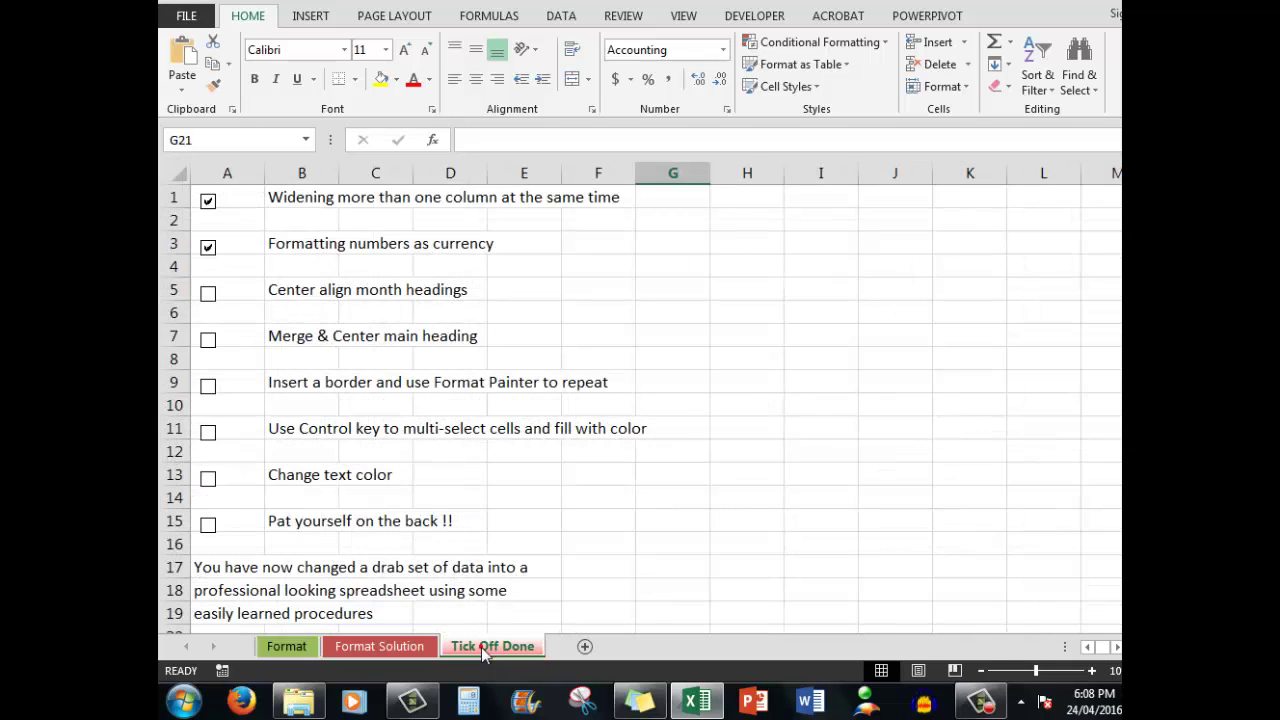
click(208, 294)
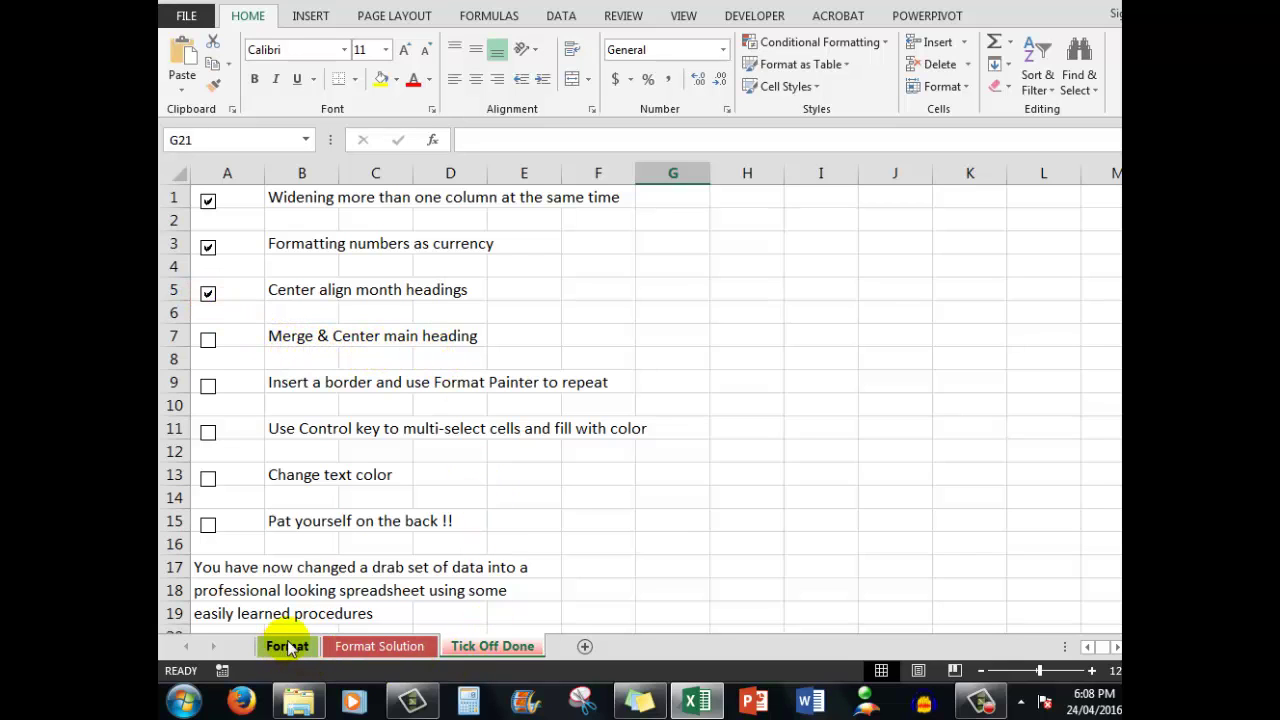
click(287, 646)
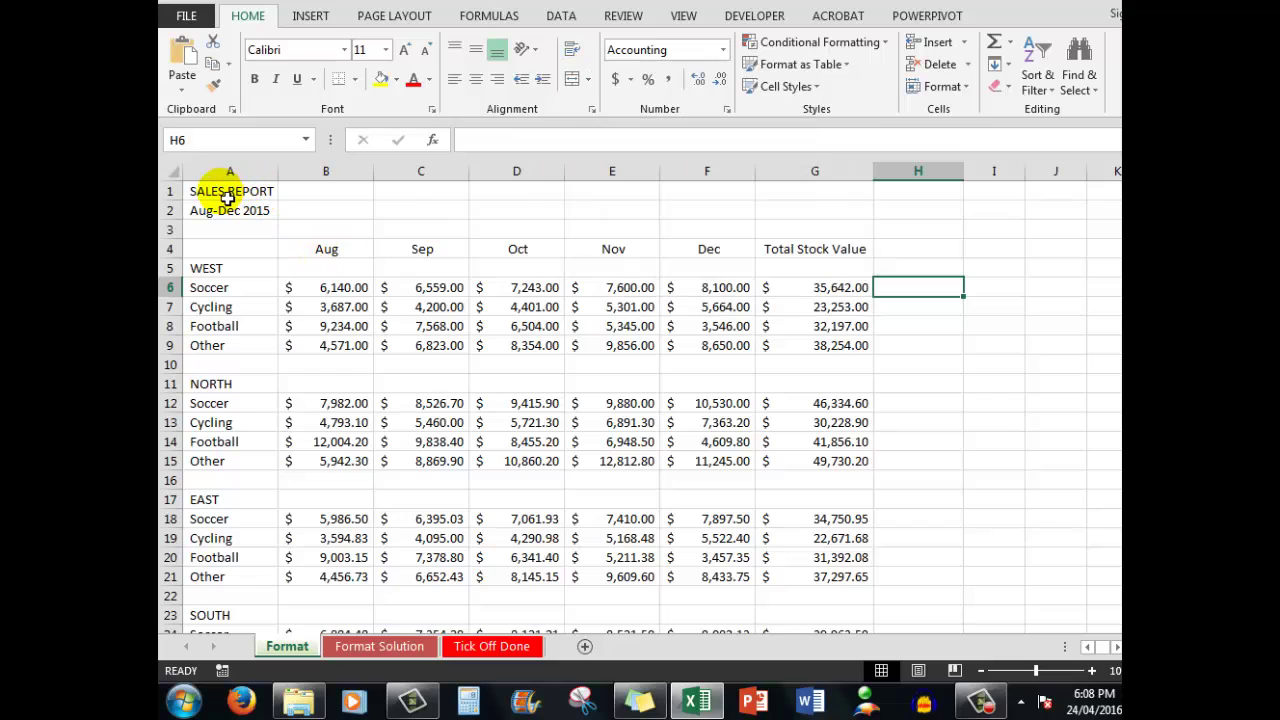
- Merge and centre SALES REPORT across A1:G1 and make row 1 taller
drag(228, 198, 793, 205)
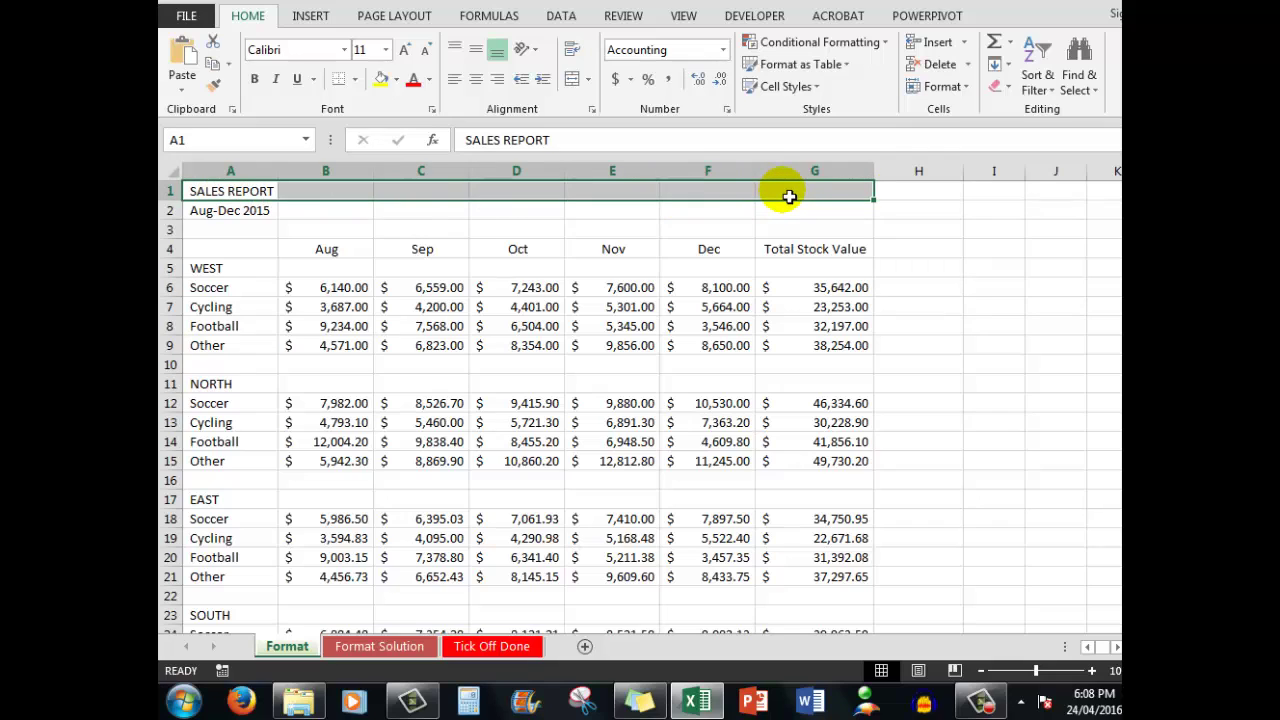
click(572, 80)
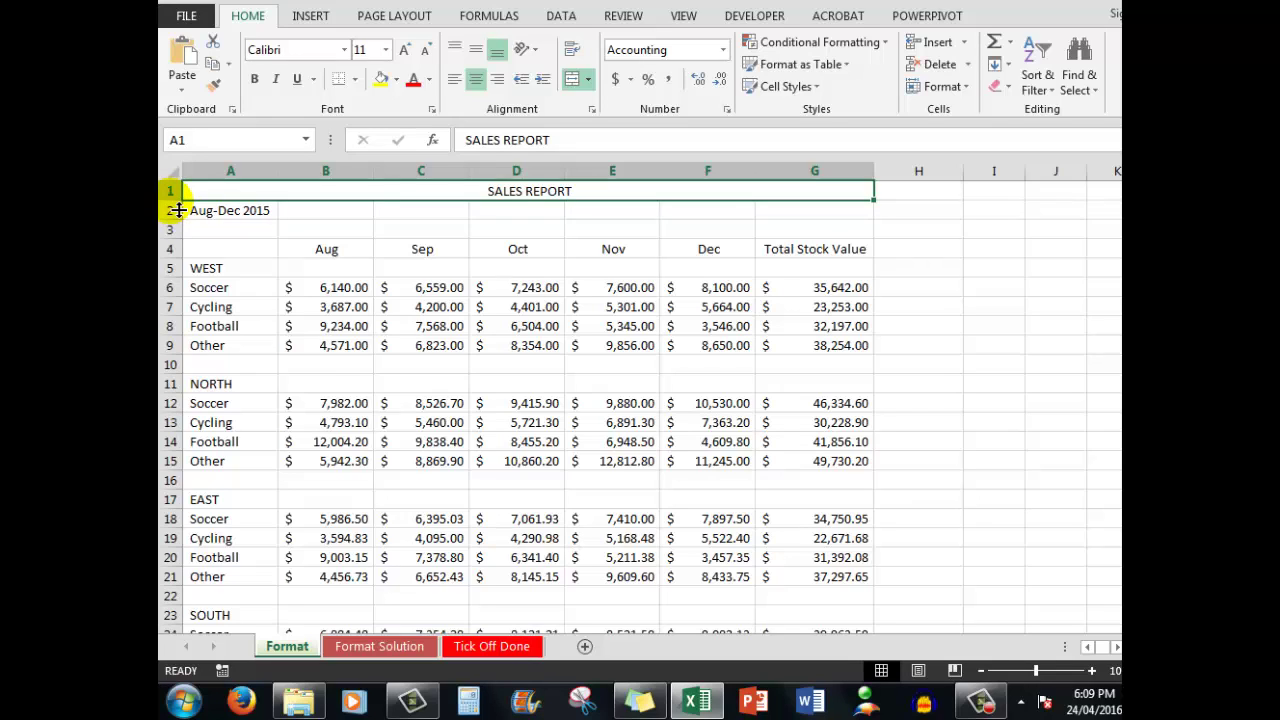
drag(178, 210, 177, 226)
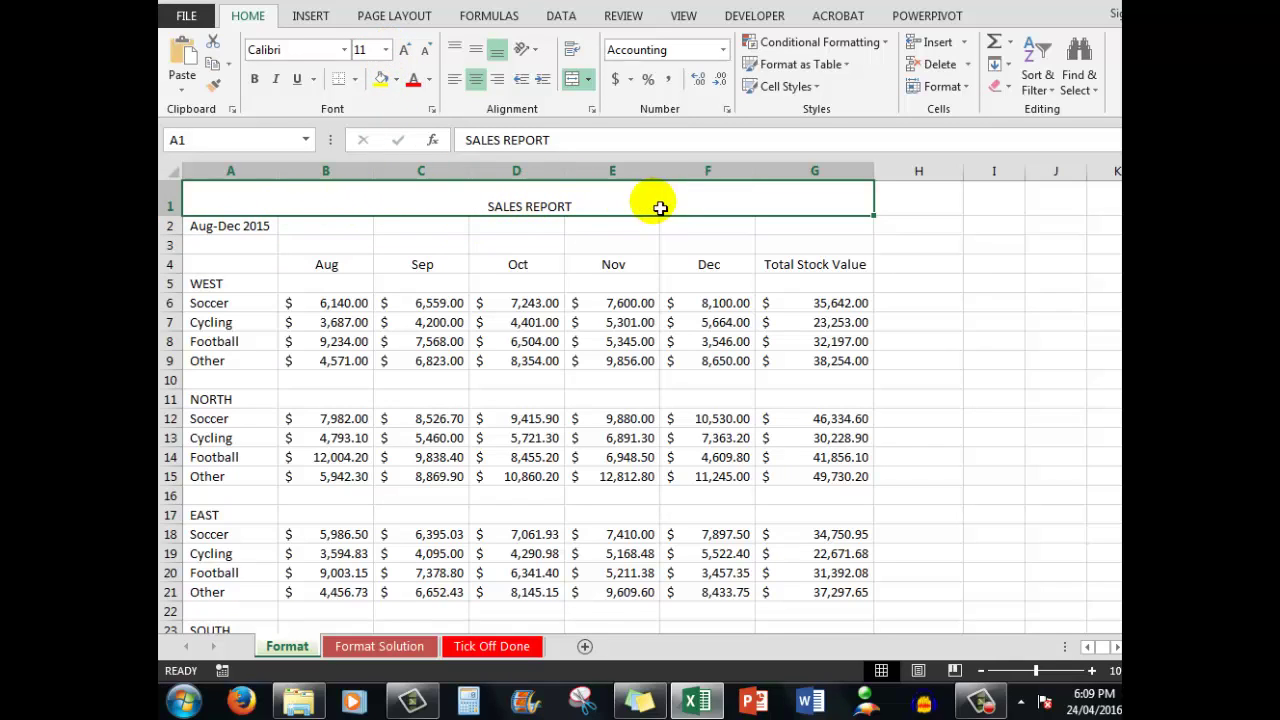
- Enlarge the SALES REPORT title to font size 16
click(405, 52)
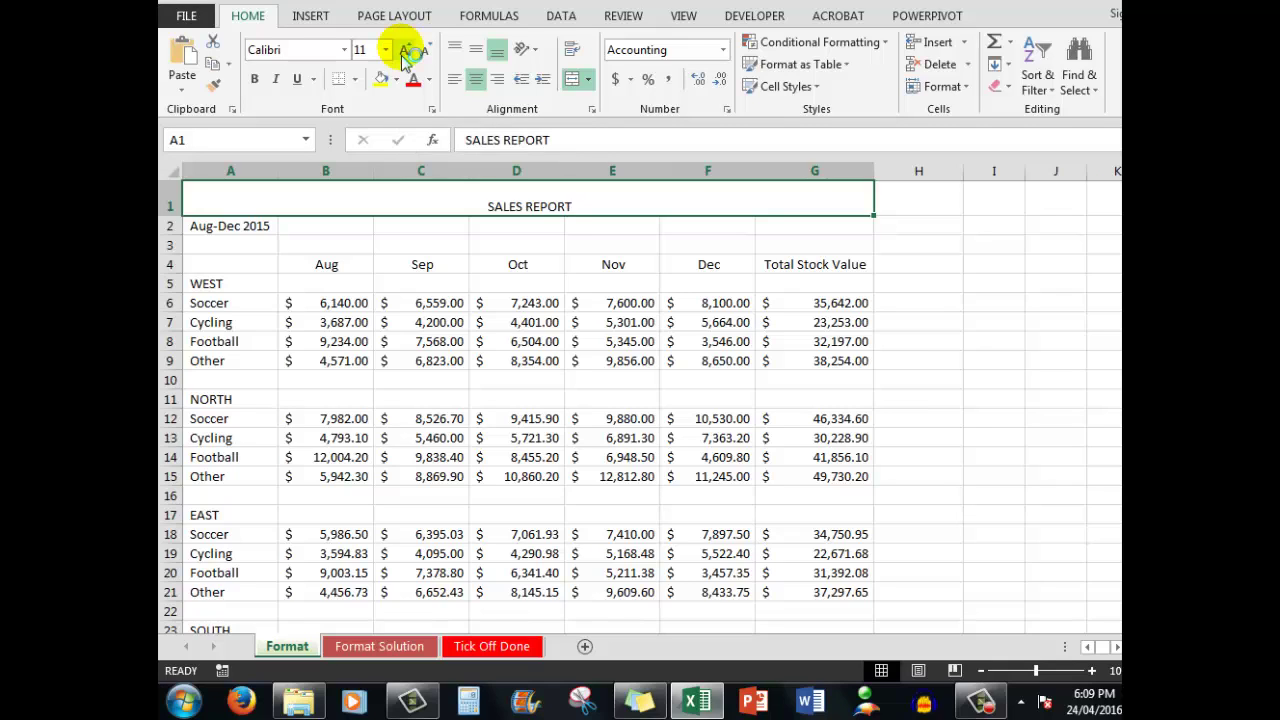
click(405, 52)
click(405, 52)
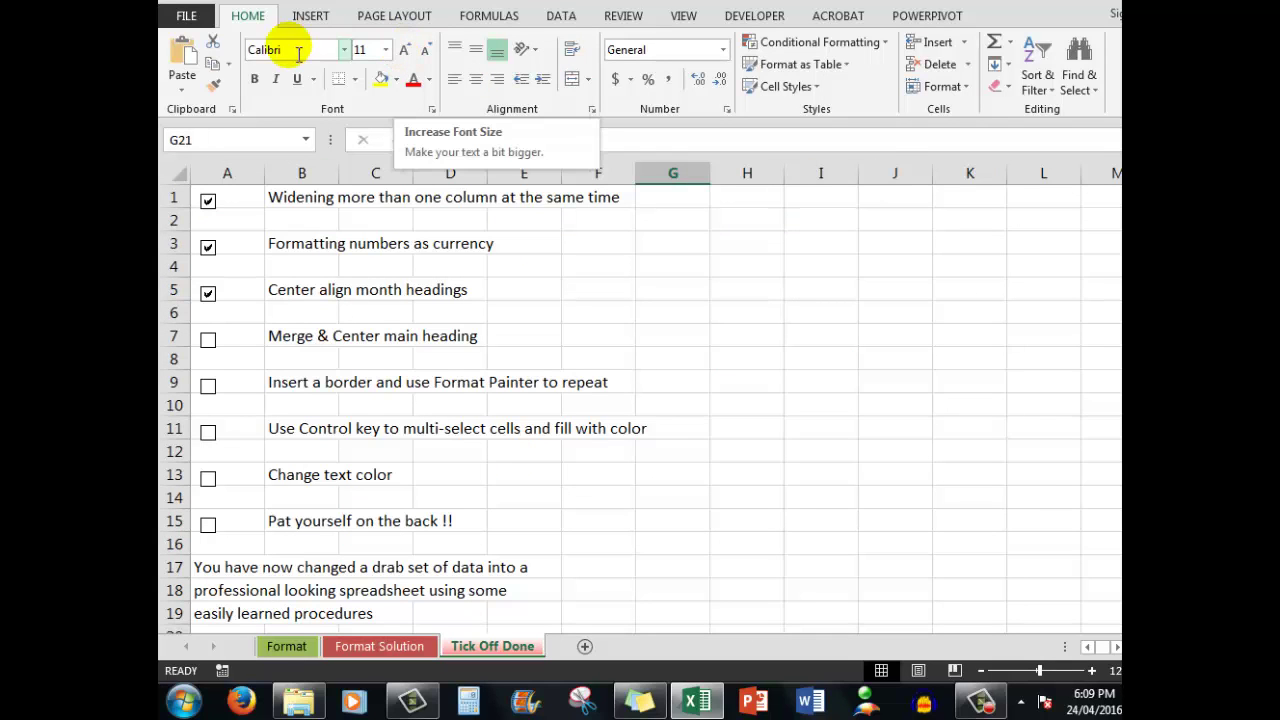
- Tick 'Merge & Center main heading', return to the Format sheet and select A10:G10
click(210, 340)
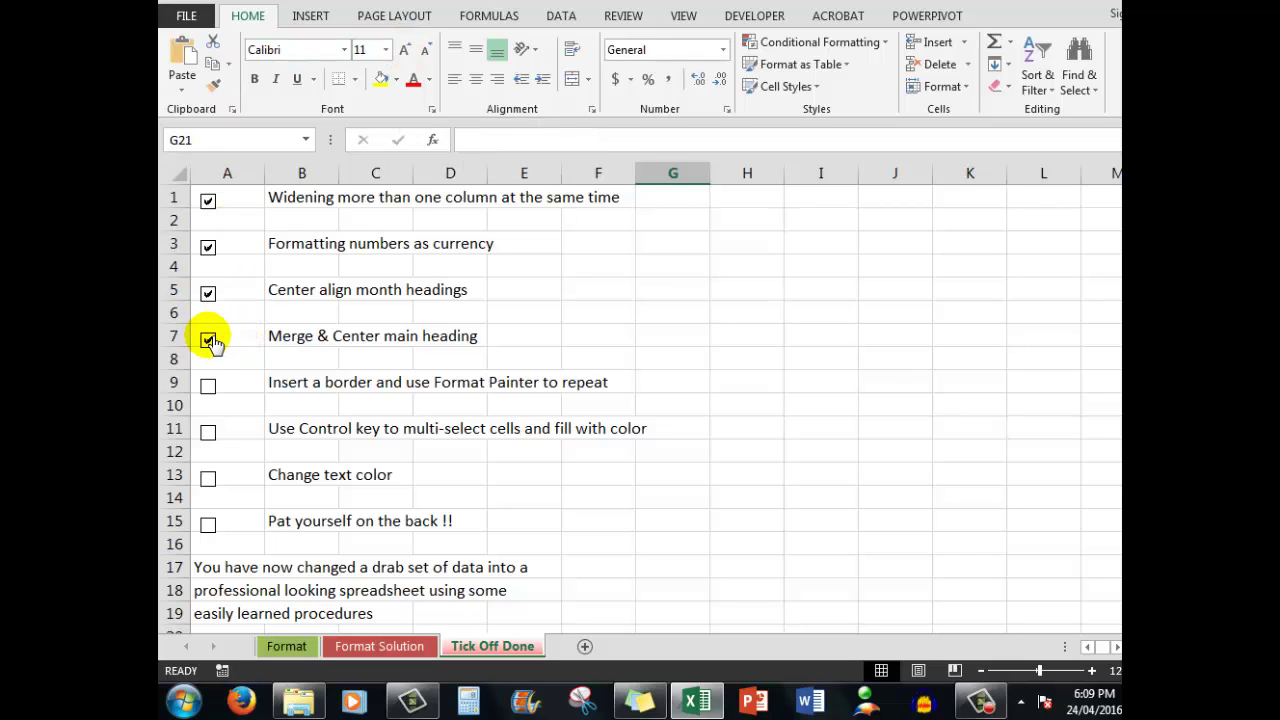
click(287, 646)
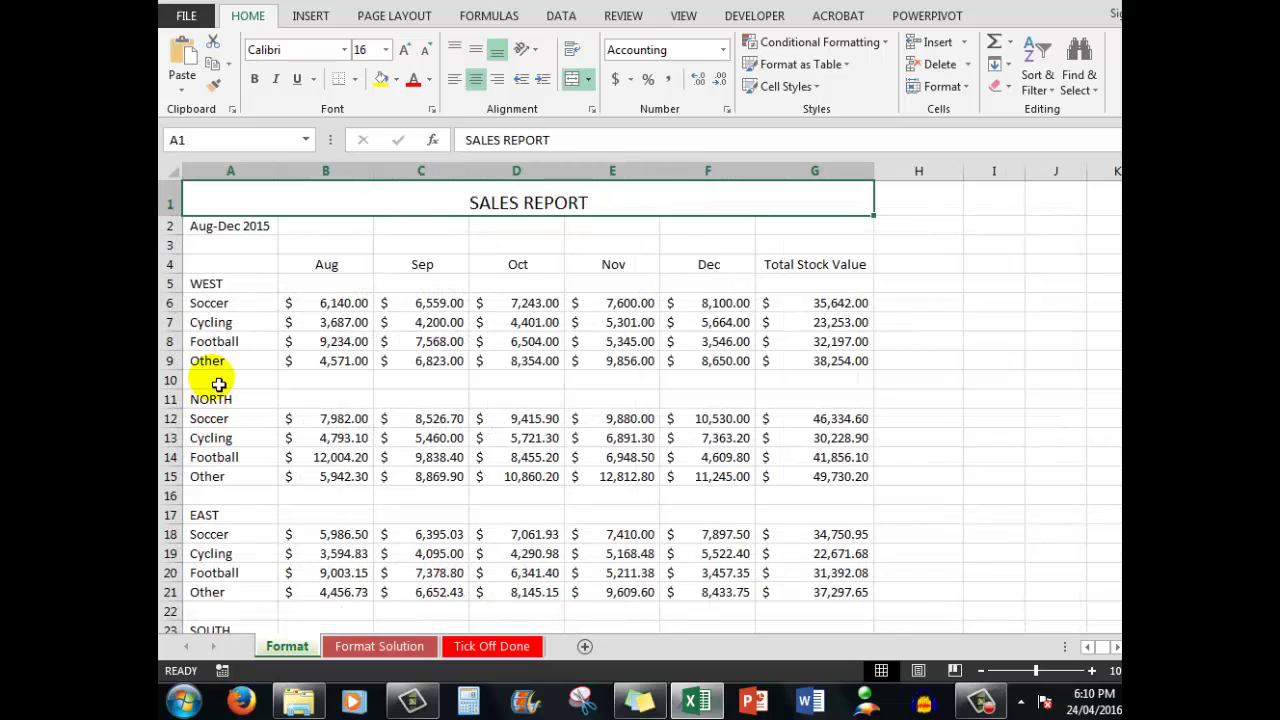
drag(218, 384, 780, 386)
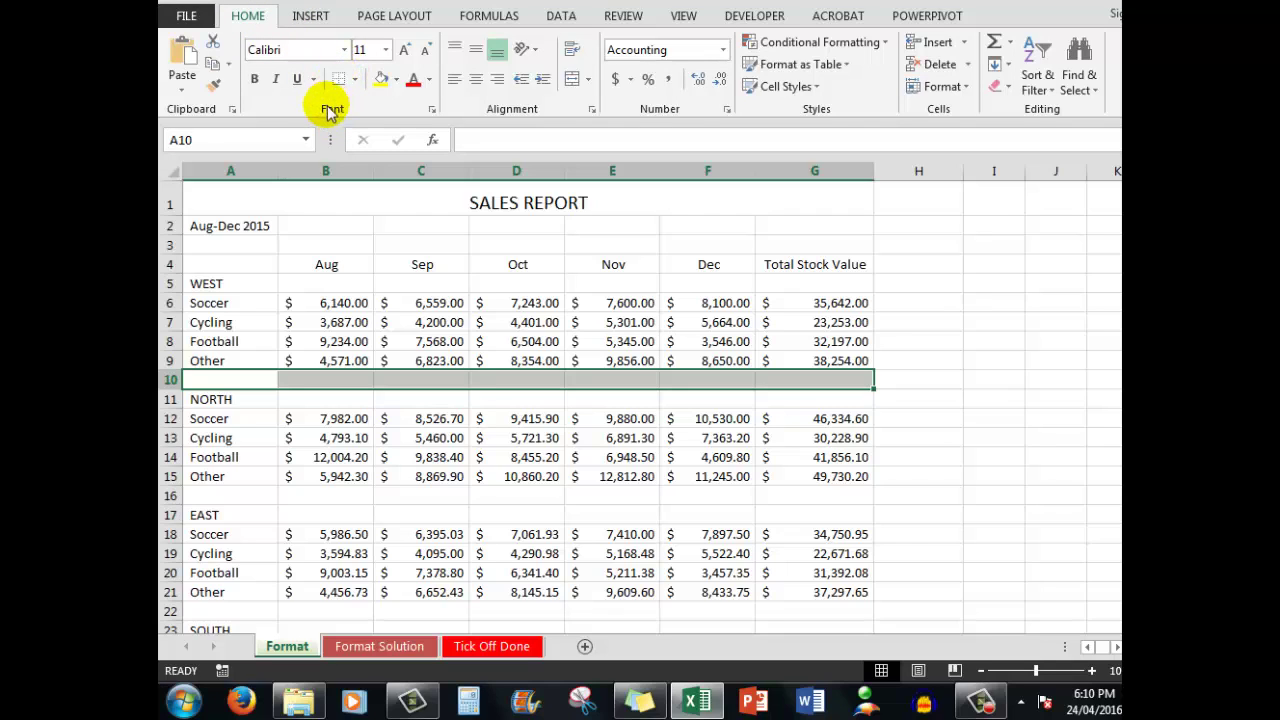
- Apply Outside Borders to the separator row A10:G10
click(355, 84)
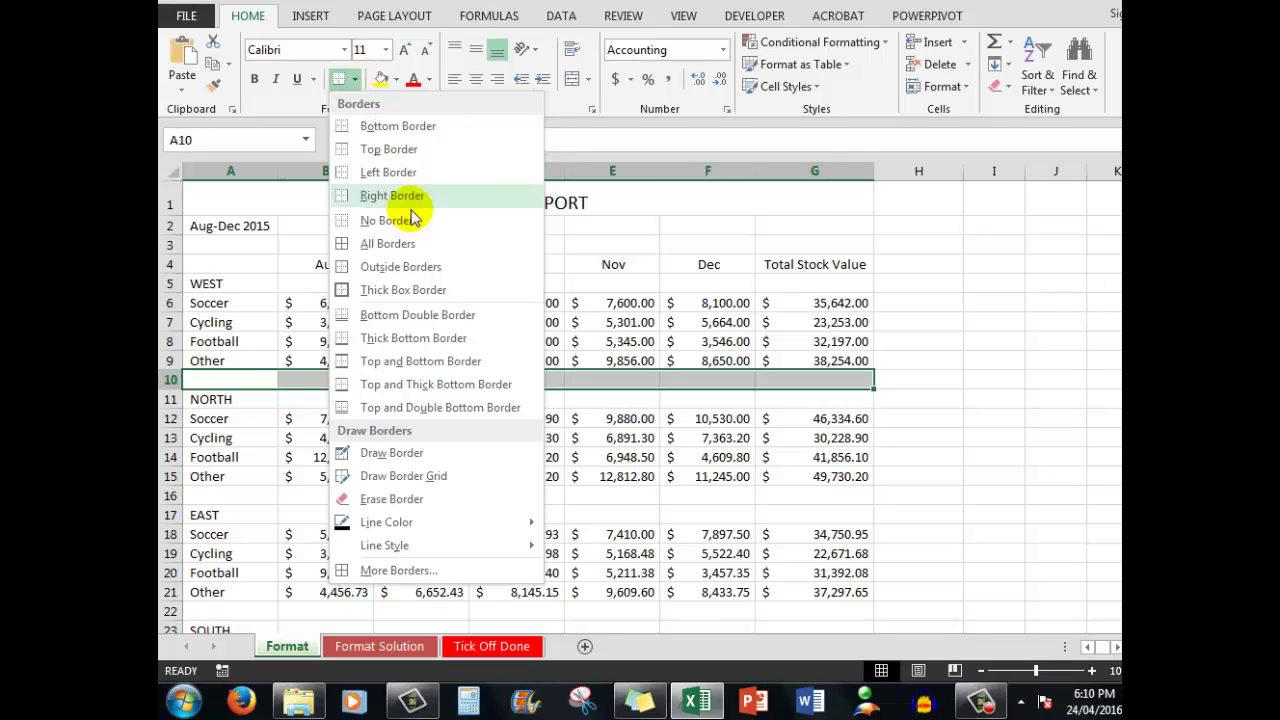
click(393, 270)
click(1019, 360)
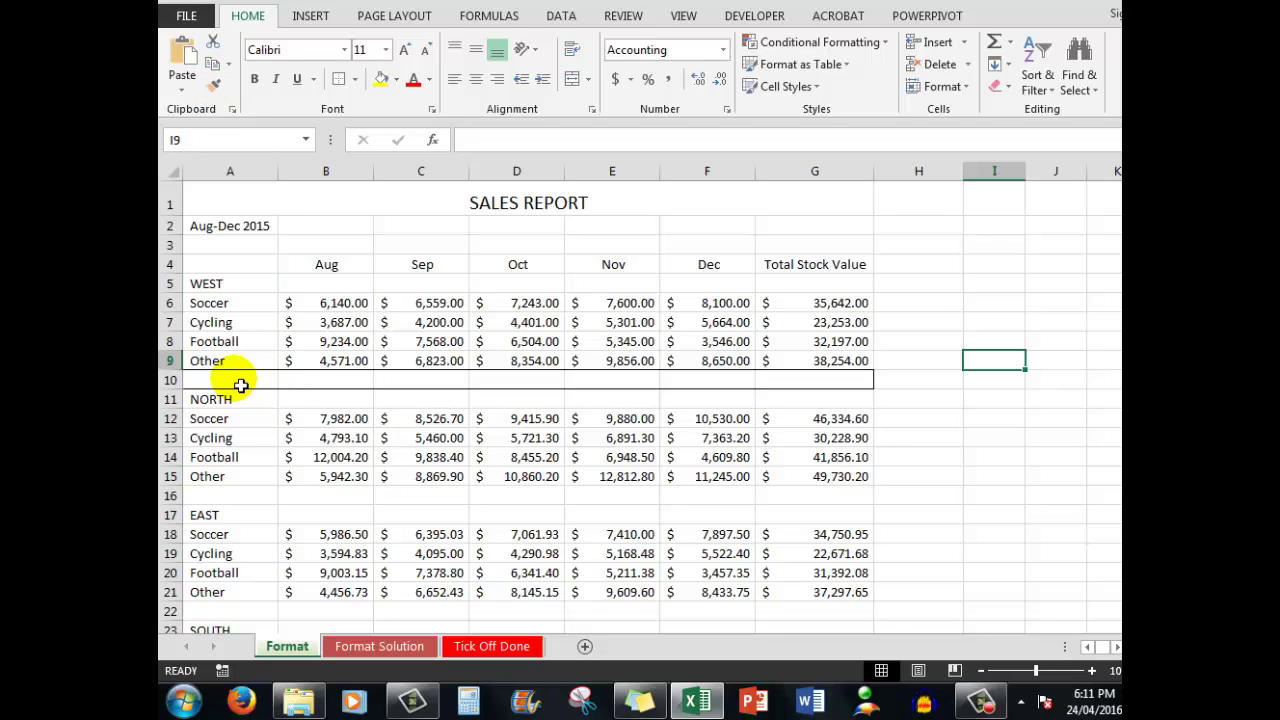
- Copy row 10's outline border onto rows 16, 22 and 28 (A–G) with Format Painter
drag(242, 382, 795, 384)
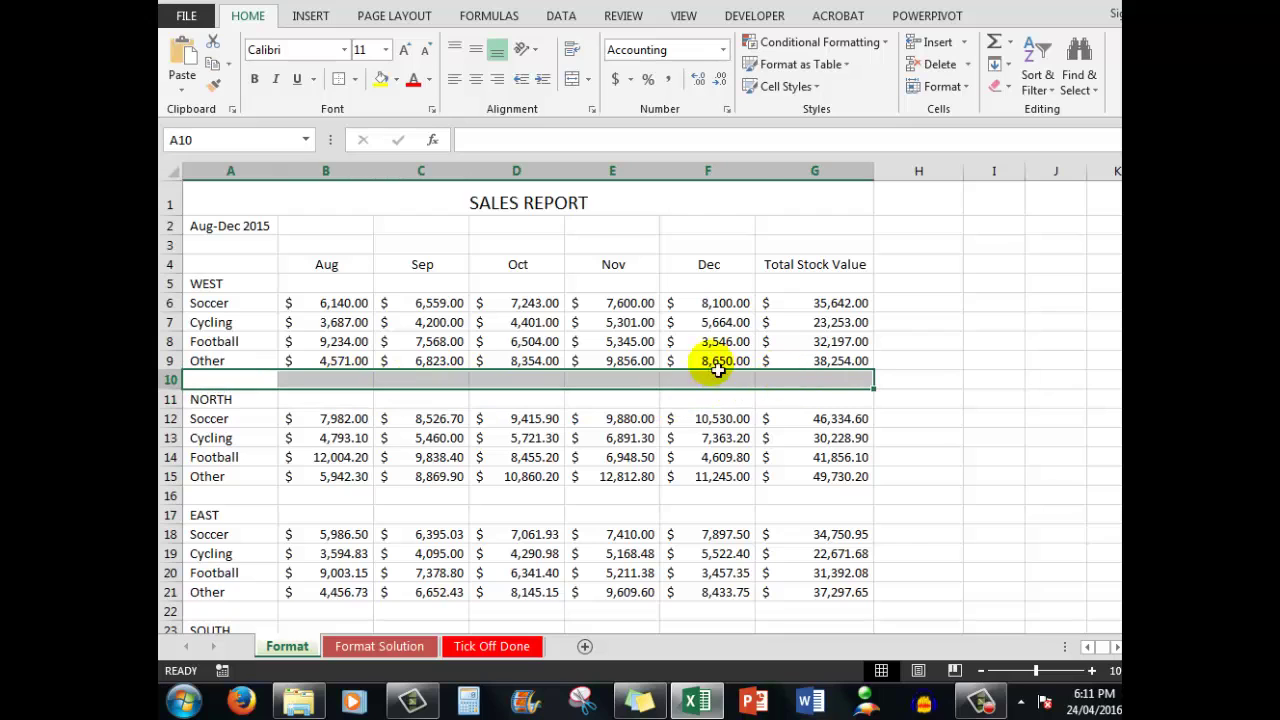
click(212, 88)
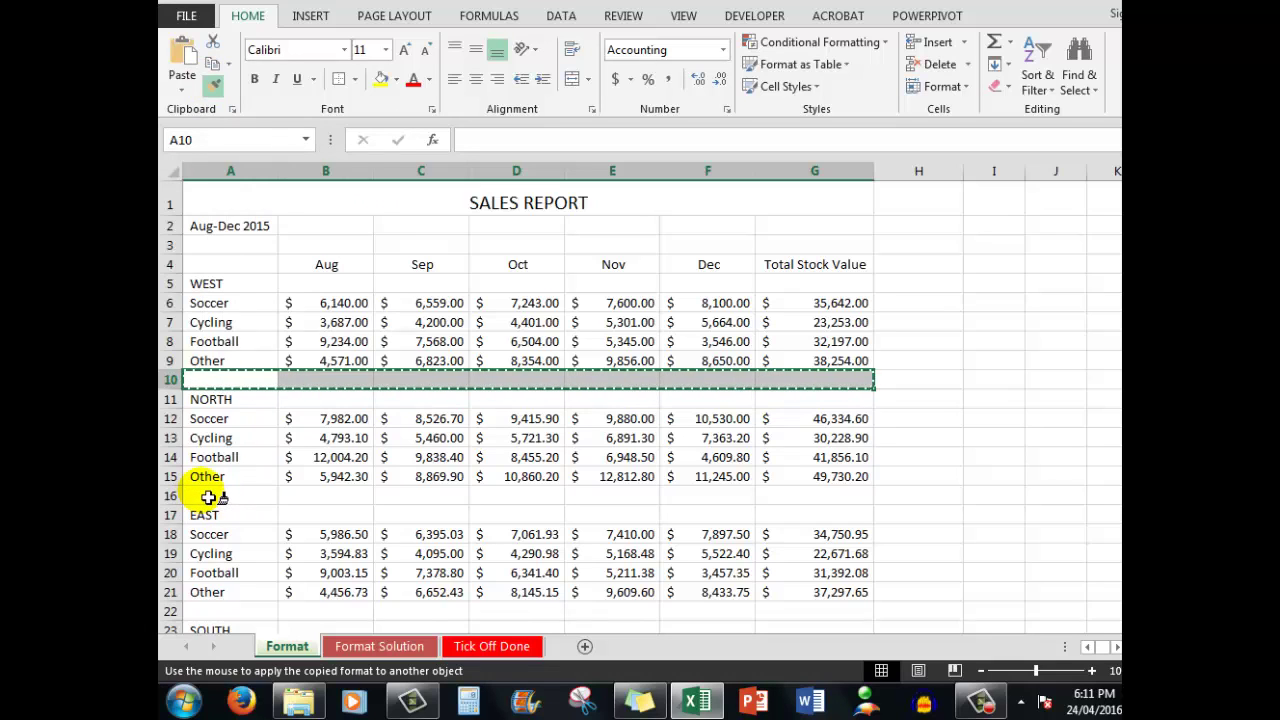
drag(208, 497, 808, 494)
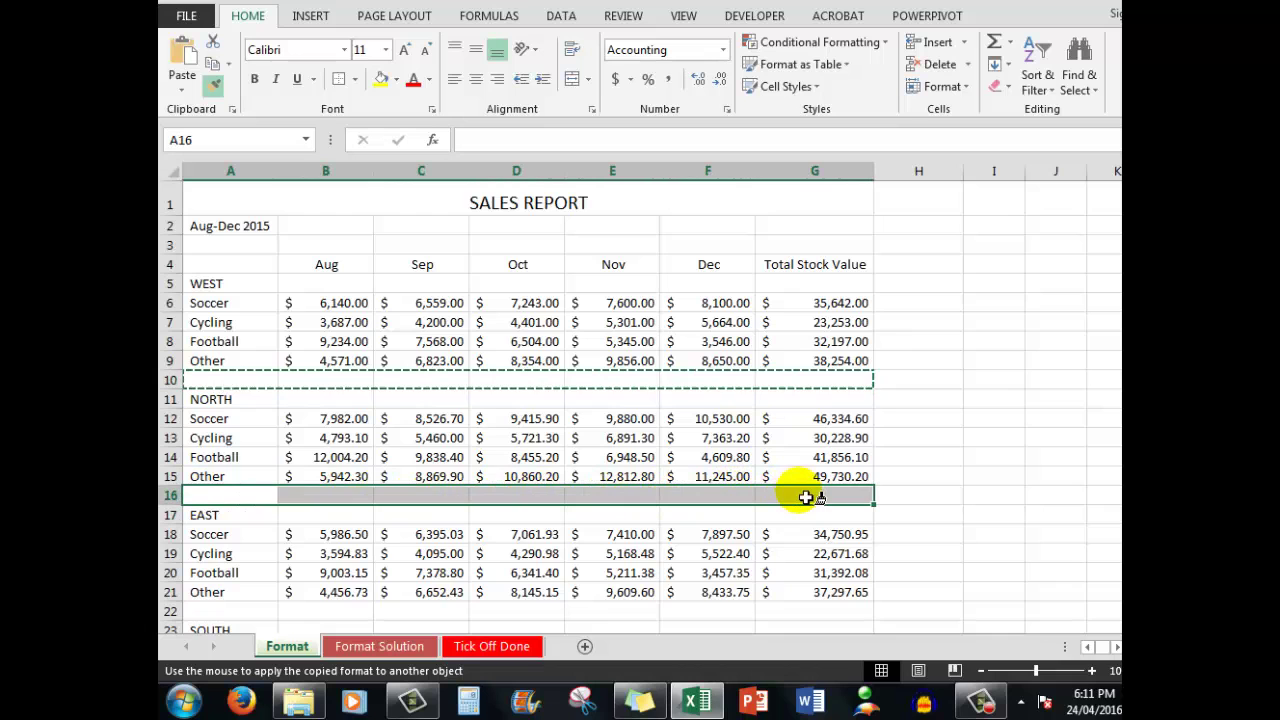
drag(1130, 400, 1130, 410)
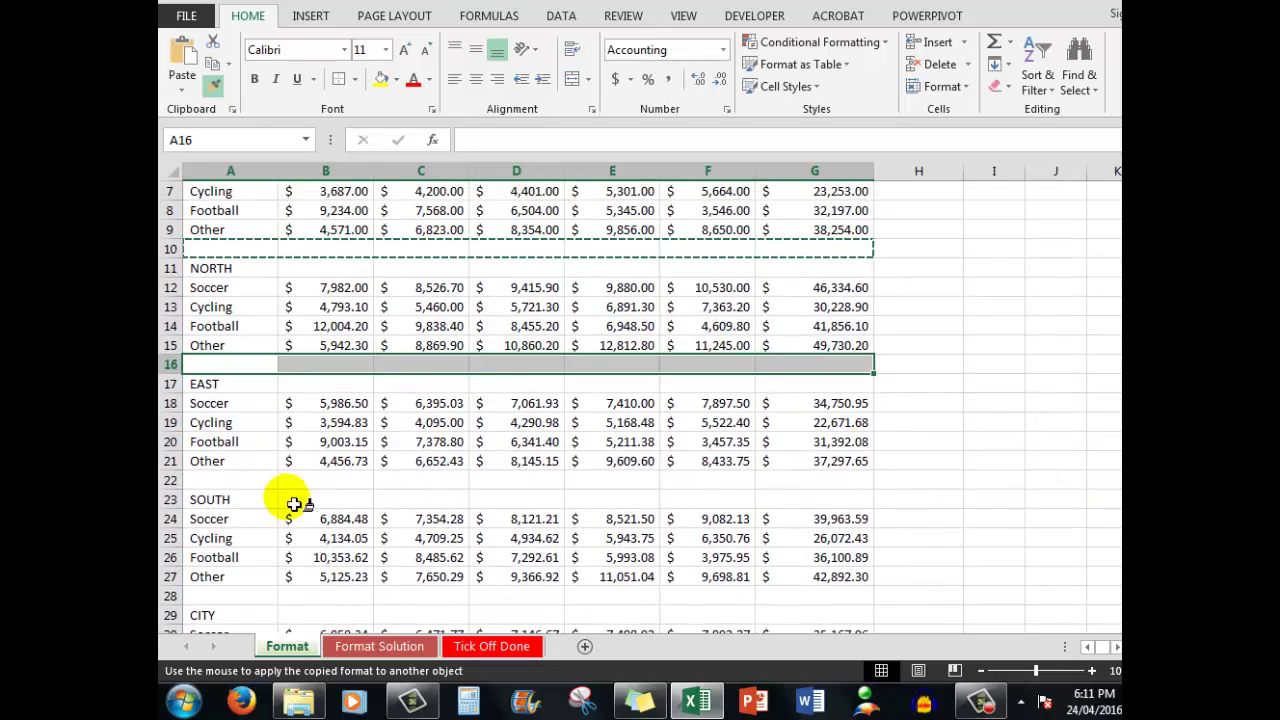
drag(222, 484, 814, 486)
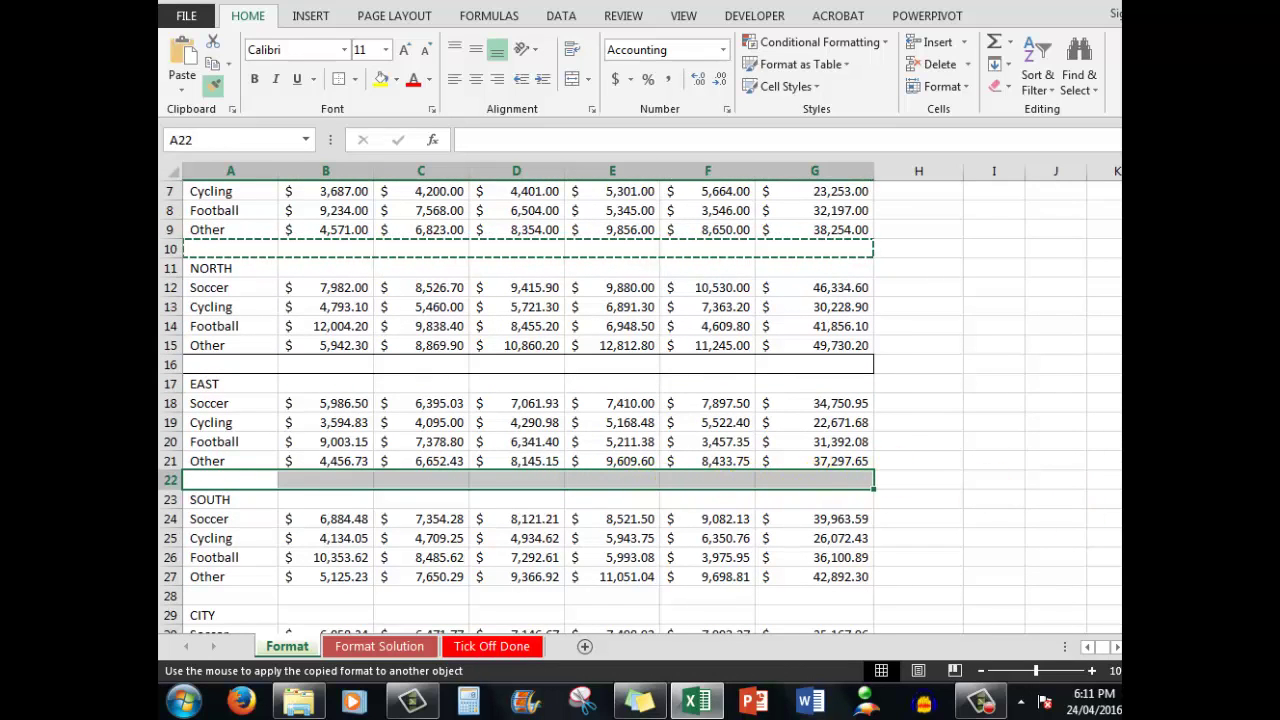
drag(1130, 536, 1130, 552)
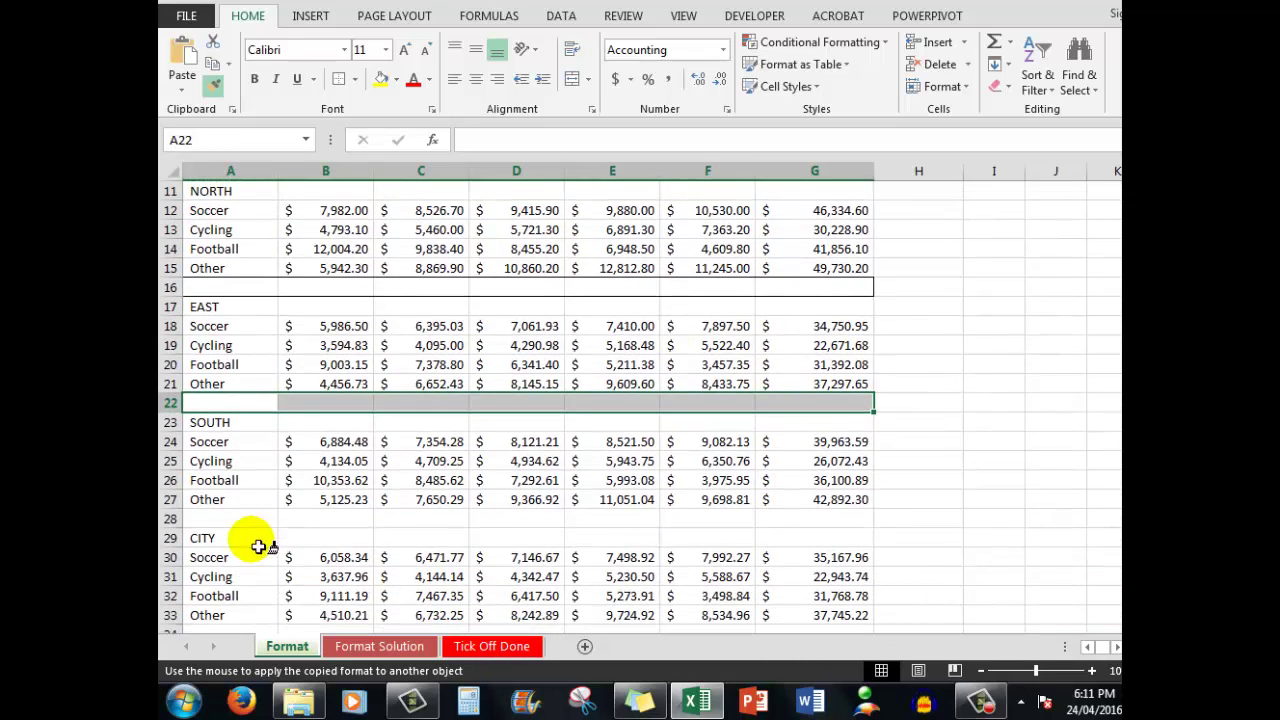
drag(207, 525, 830, 518)
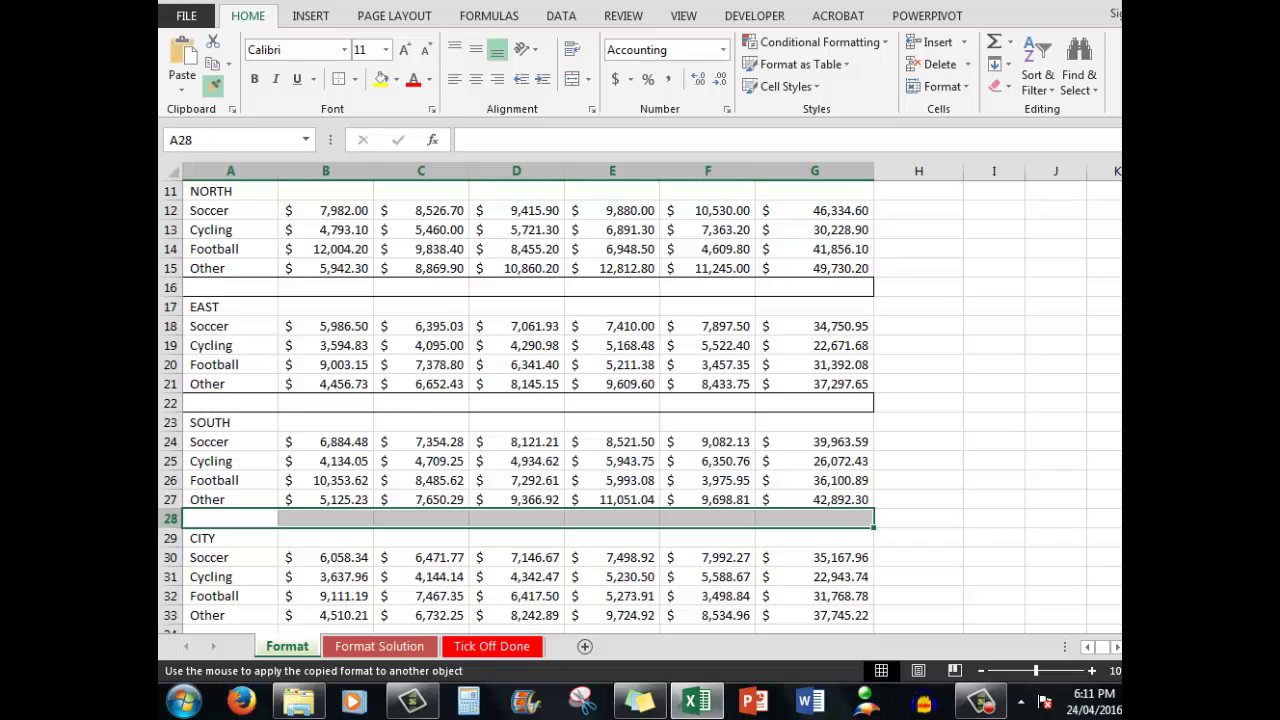
click(1003, 487)
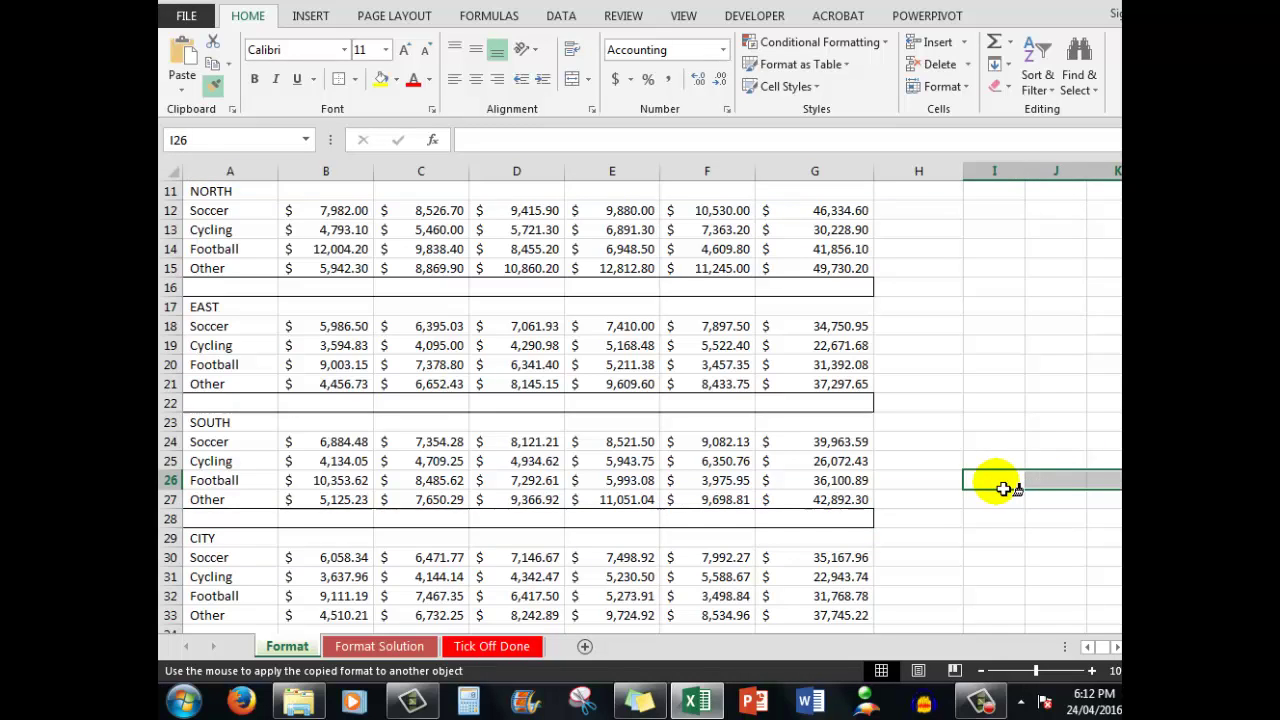
key(Escape)
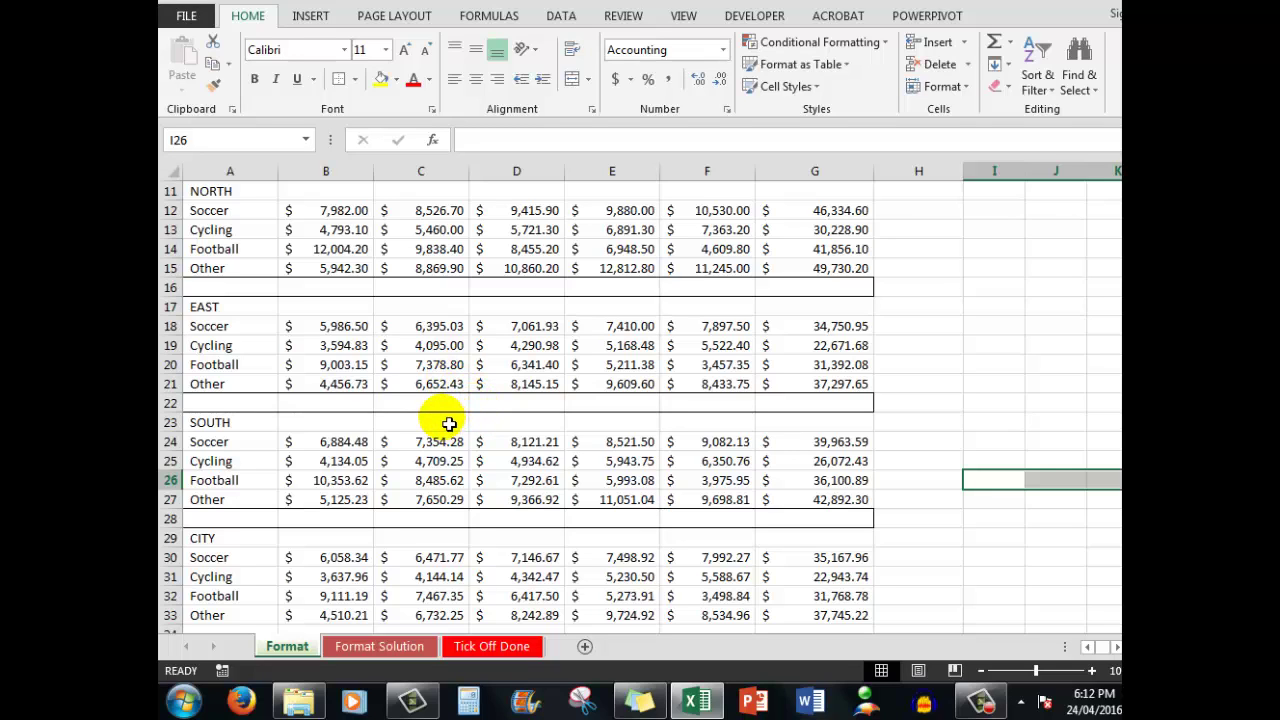
- Format-paint row 16's outline border onto A34:G34 below the CITY block
click(338, 80)
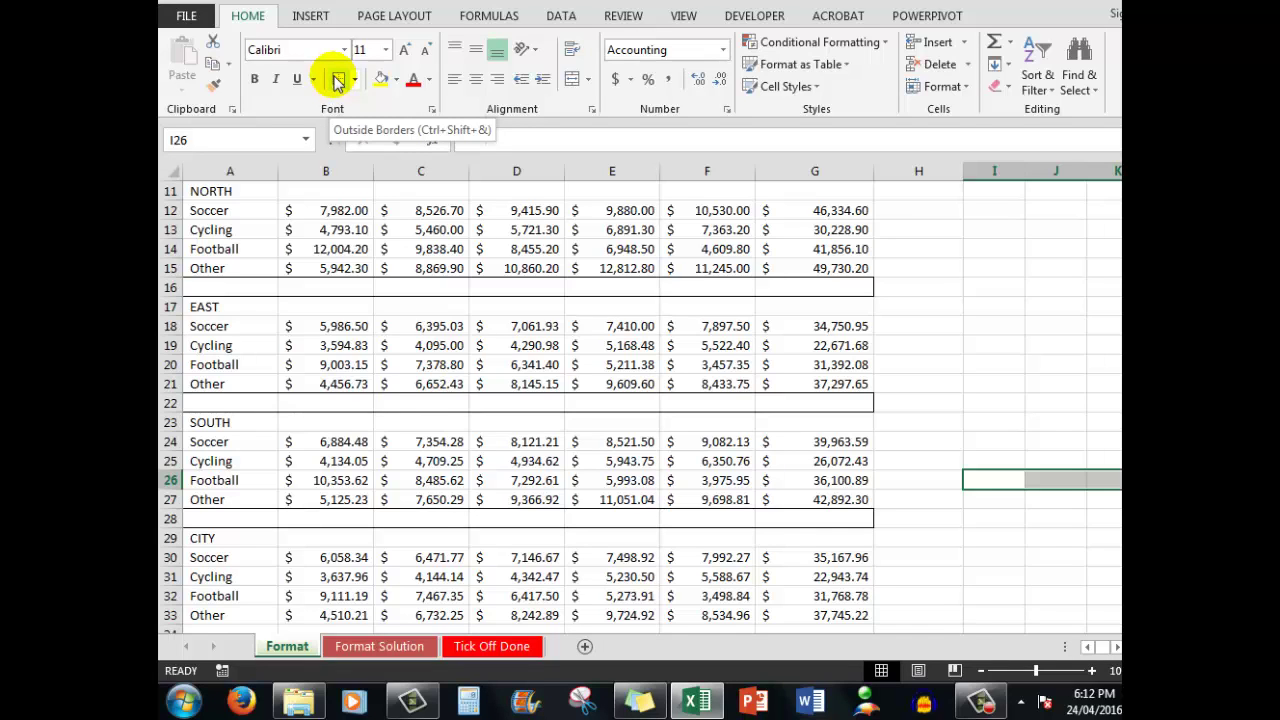
click(223, 288)
drag(253, 293, 783, 290)
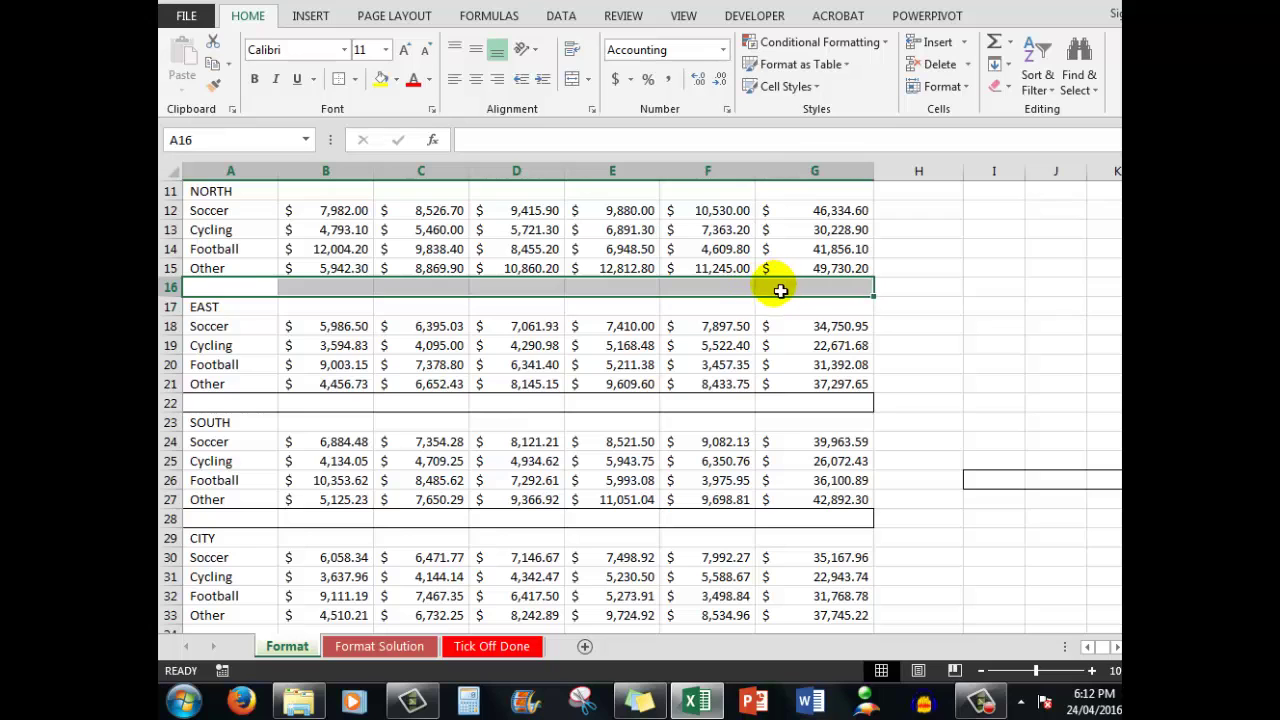
click(215, 88)
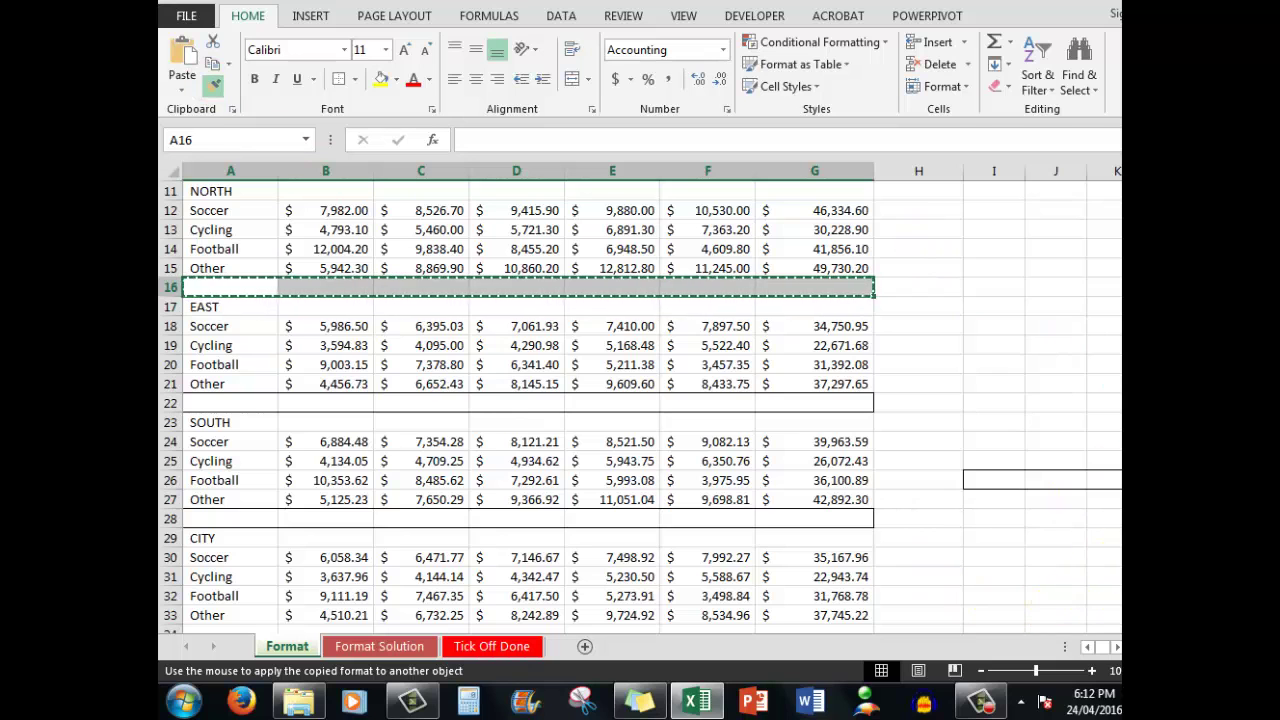
scroll(629, 551, down, 2)
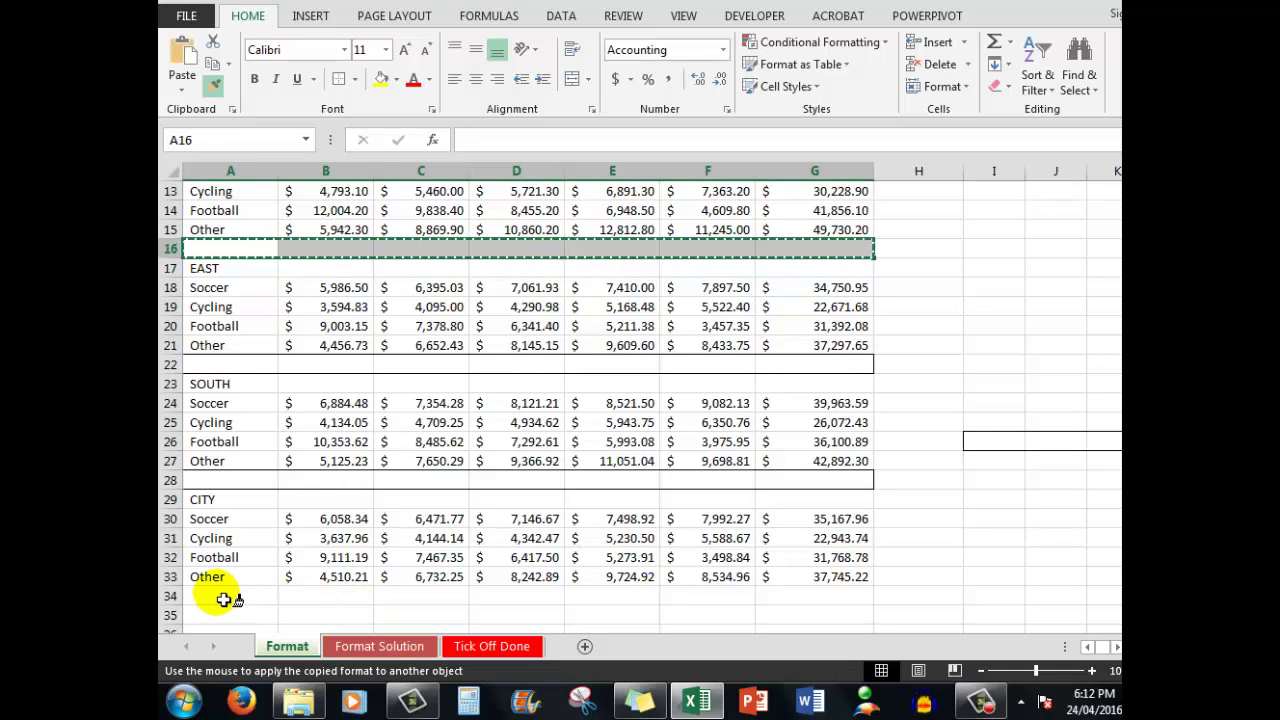
drag(224, 599, 803, 601)
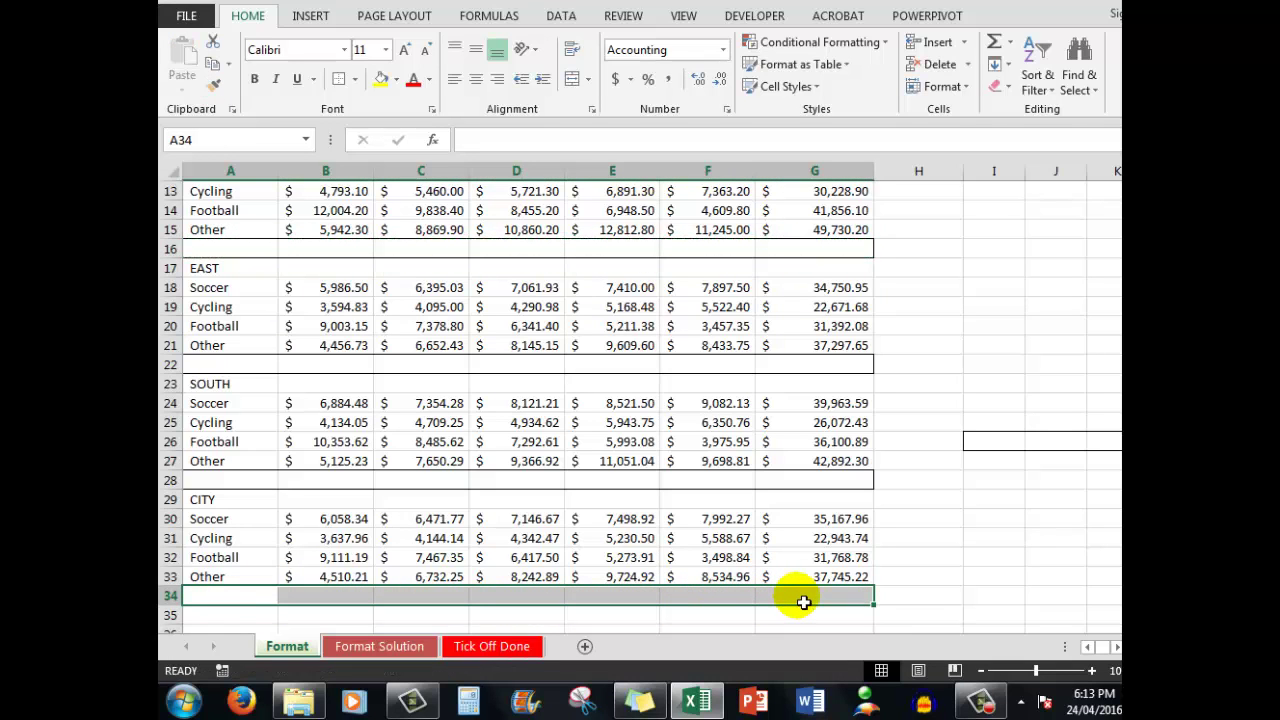
click(987, 485)
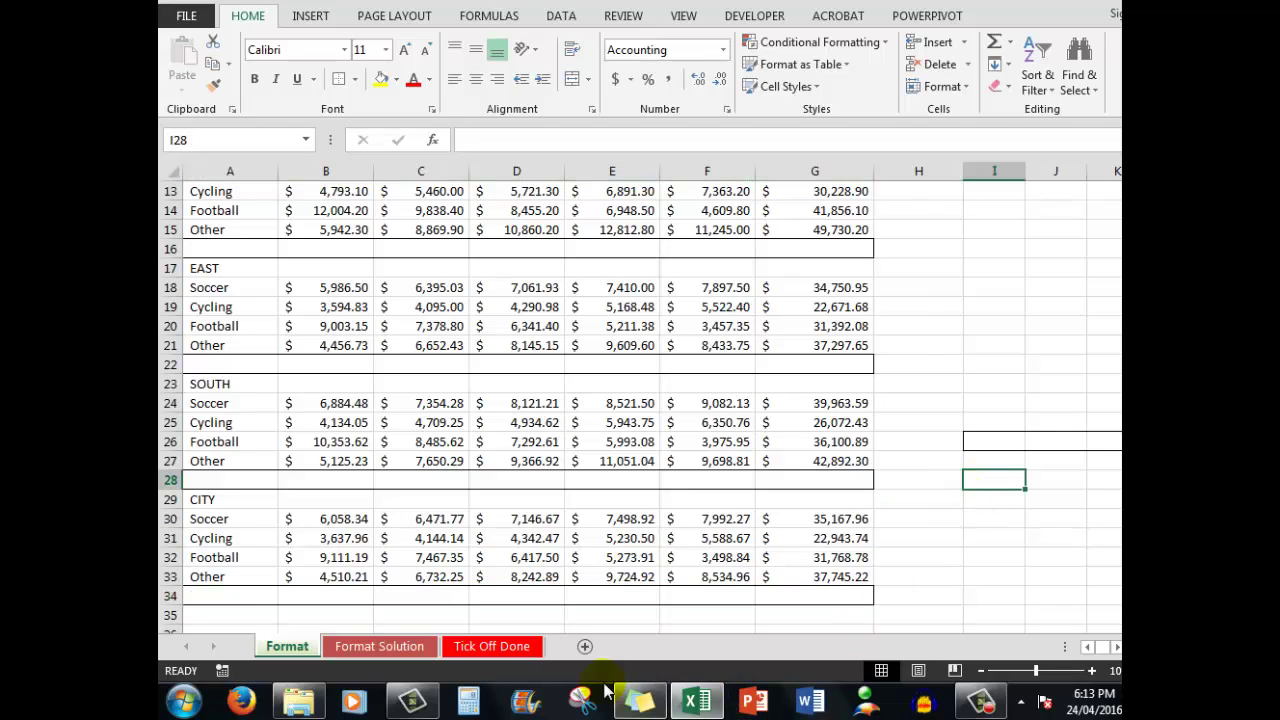
- Tick the border and Format Painter item (row 9) on the checklist, then view the Format Solution sheet
click(488, 646)
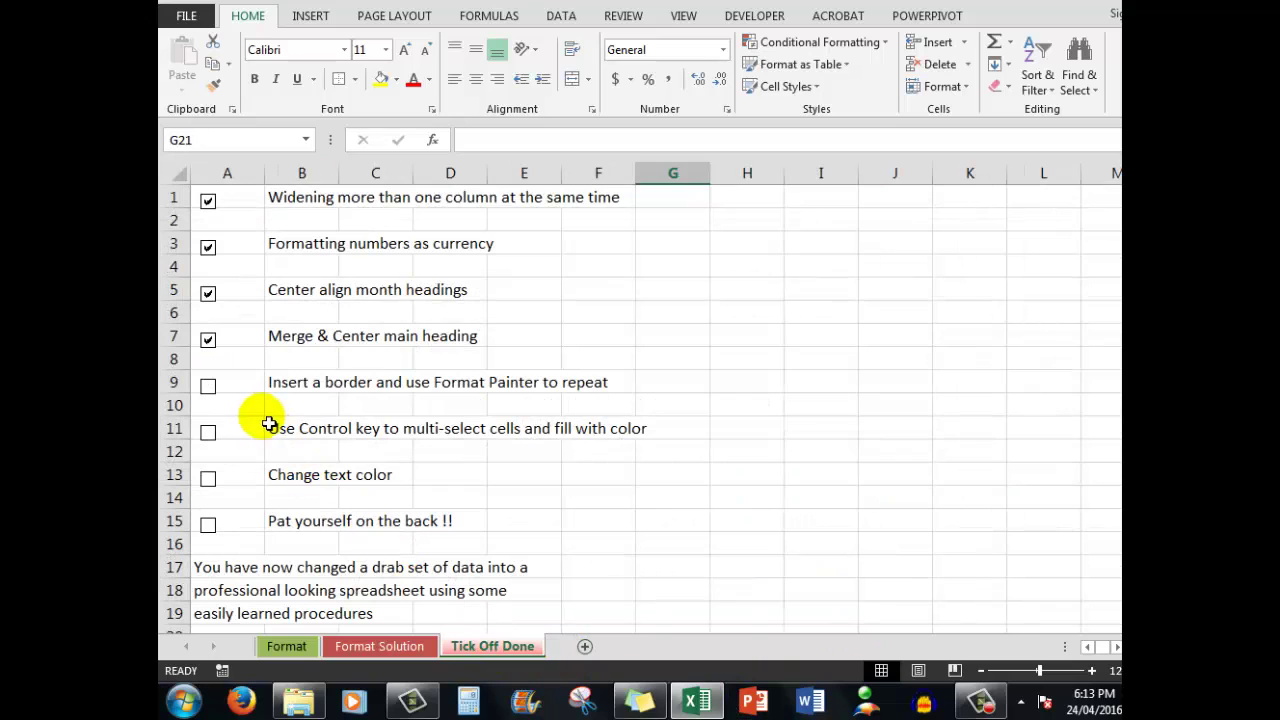
click(208, 386)
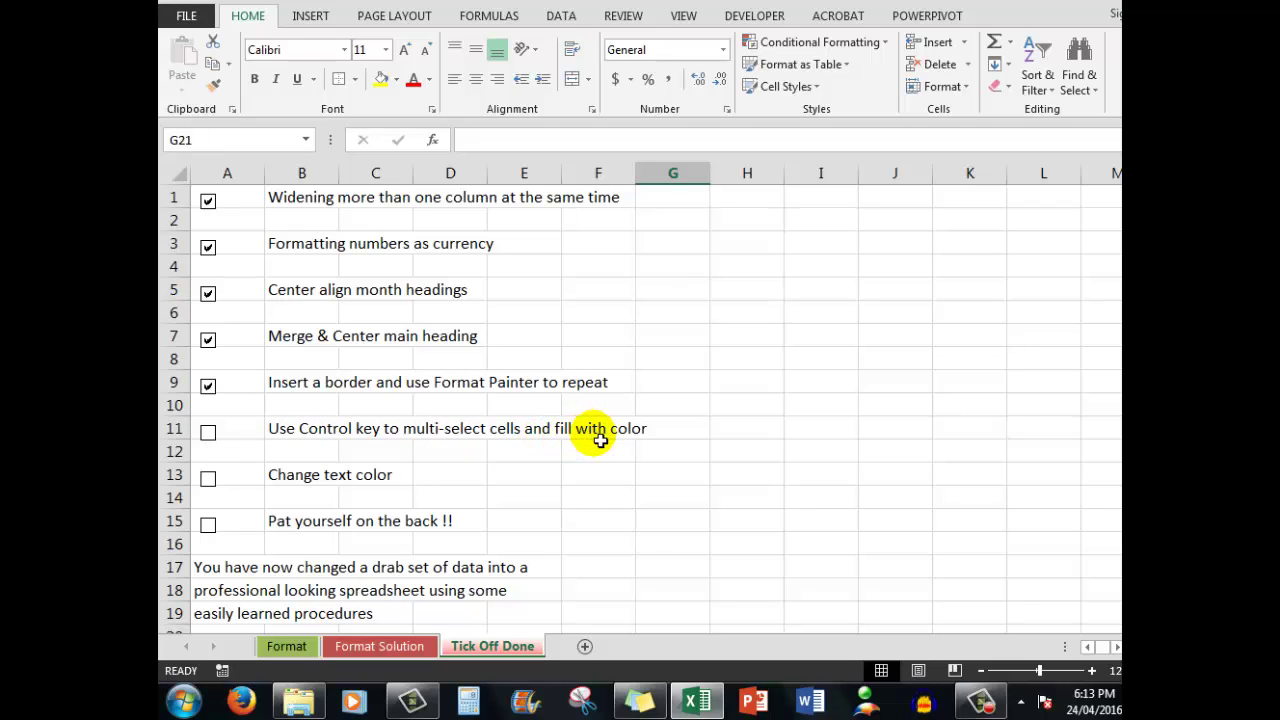
click(379, 647)
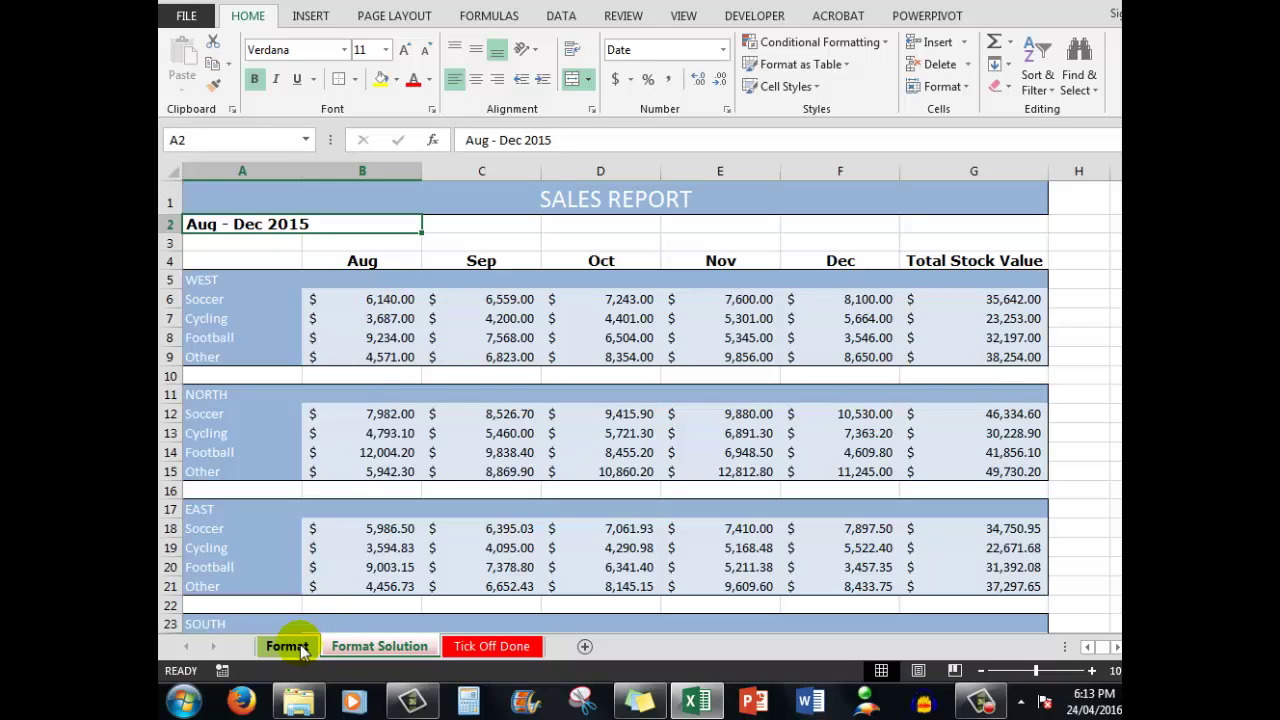
- On the Format sheet, multi-select the WEST, NORTH, EAST, SOUTH and CITY monthly sales figure blocks
click(290, 646)
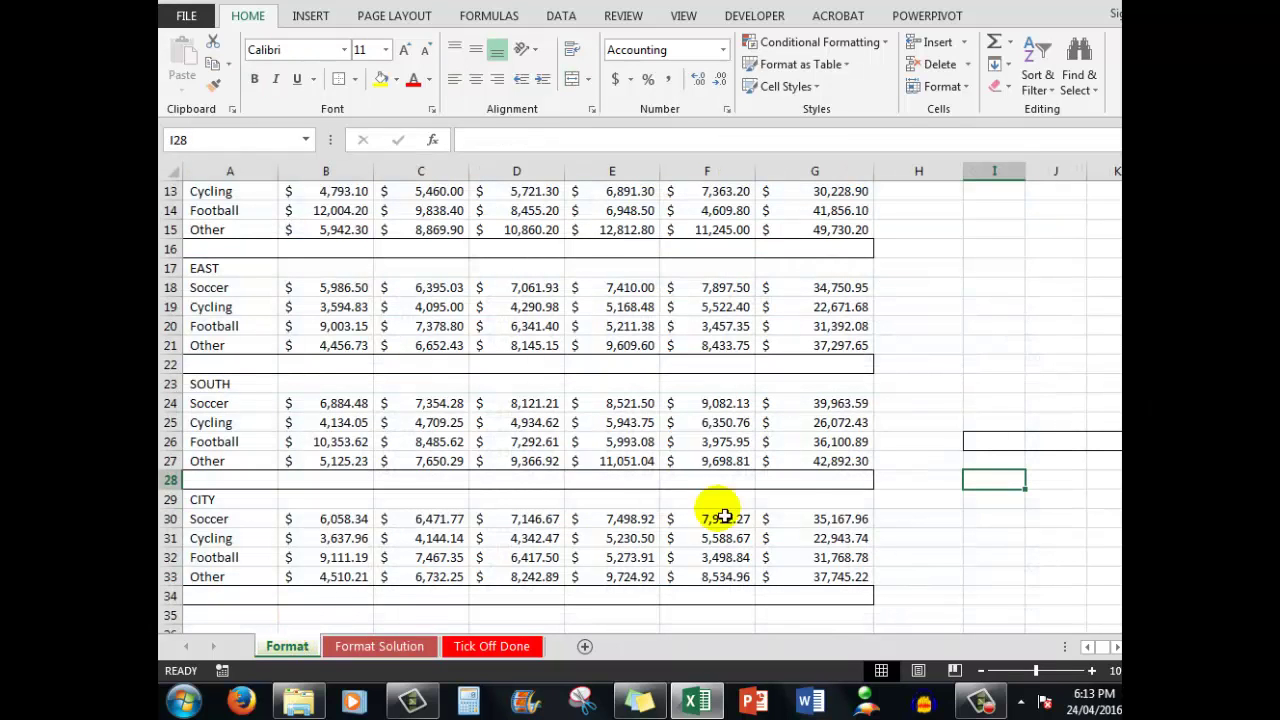
scroll(640, 407, up, 4)
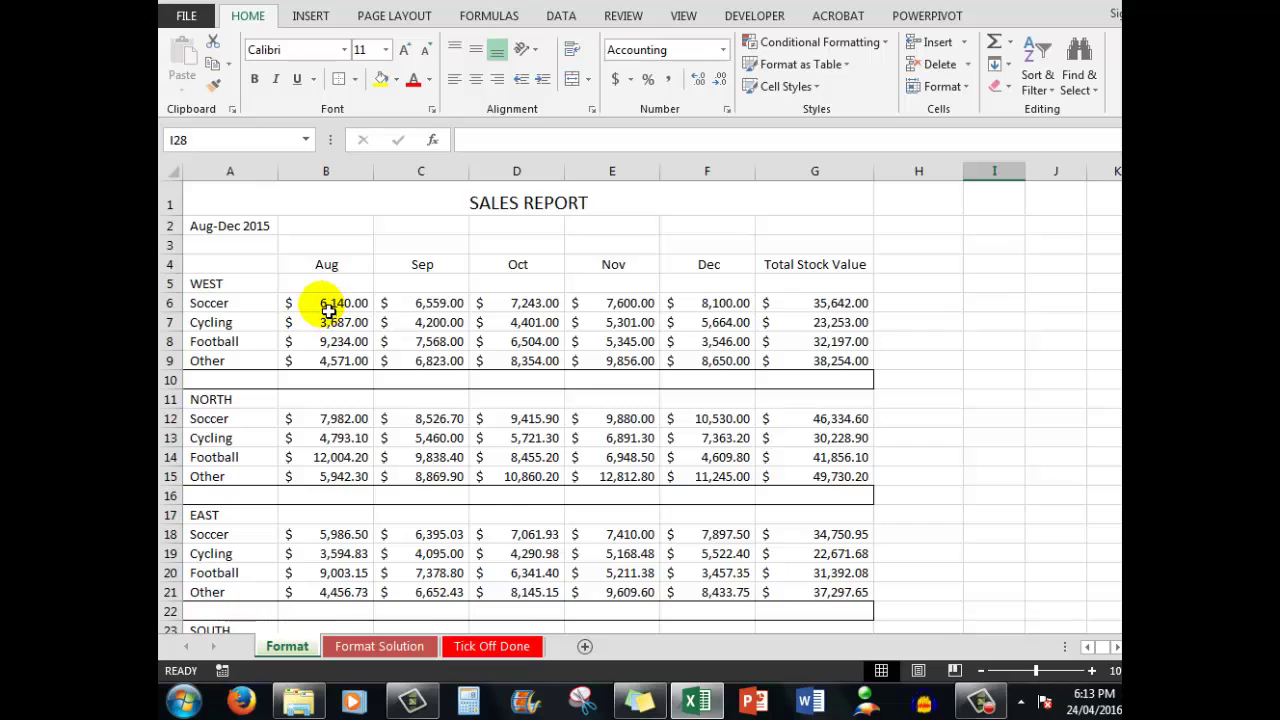
drag(328, 311, 822, 370)
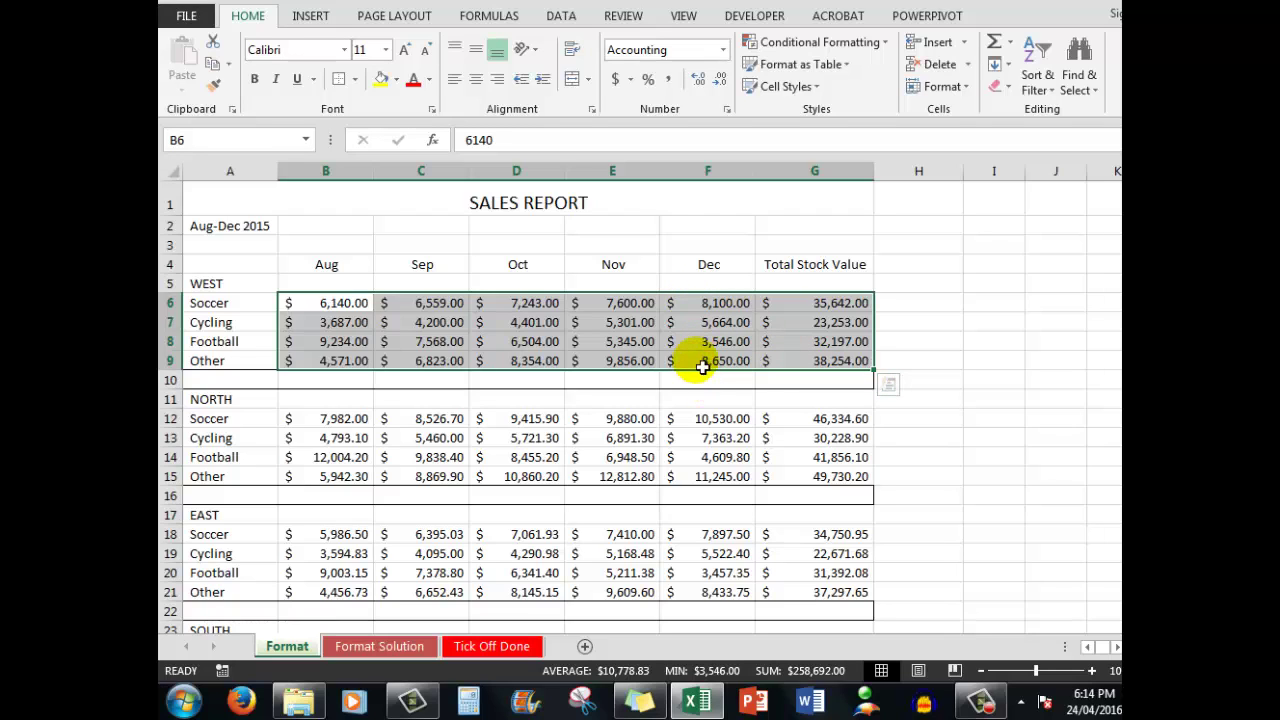
drag(331, 420, 797, 480)
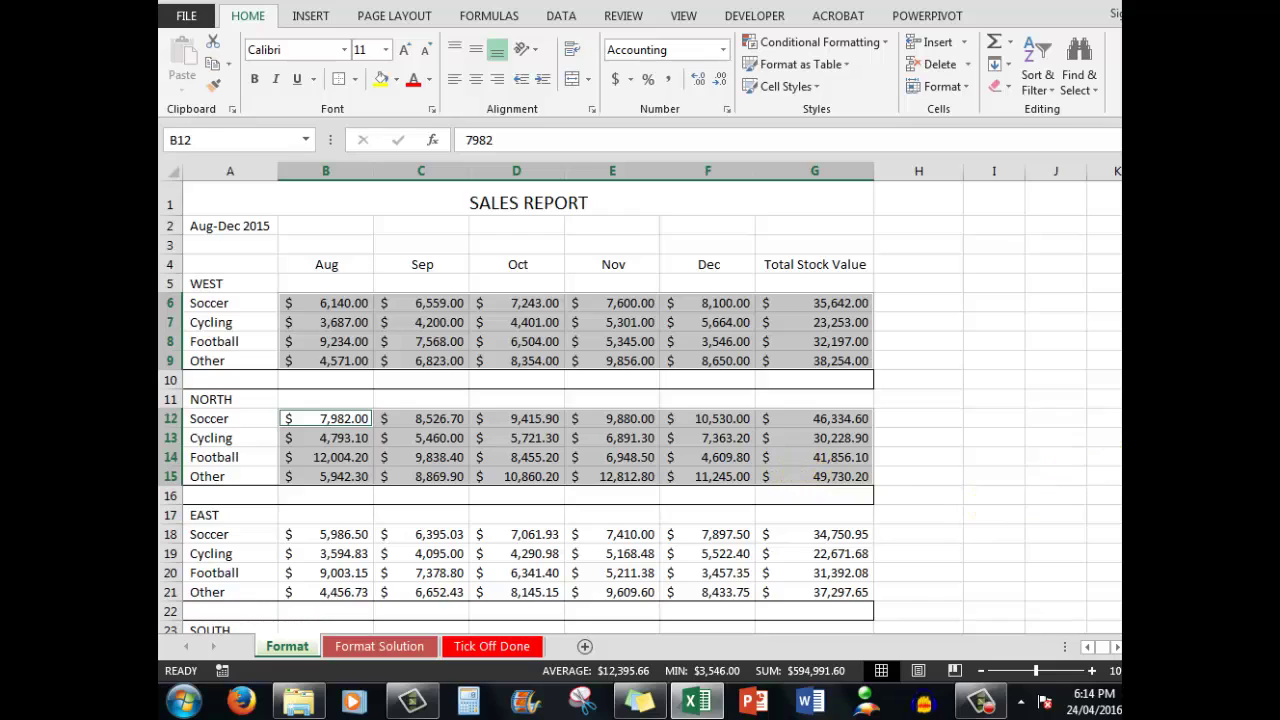
scroll(640, 410, down, 4)
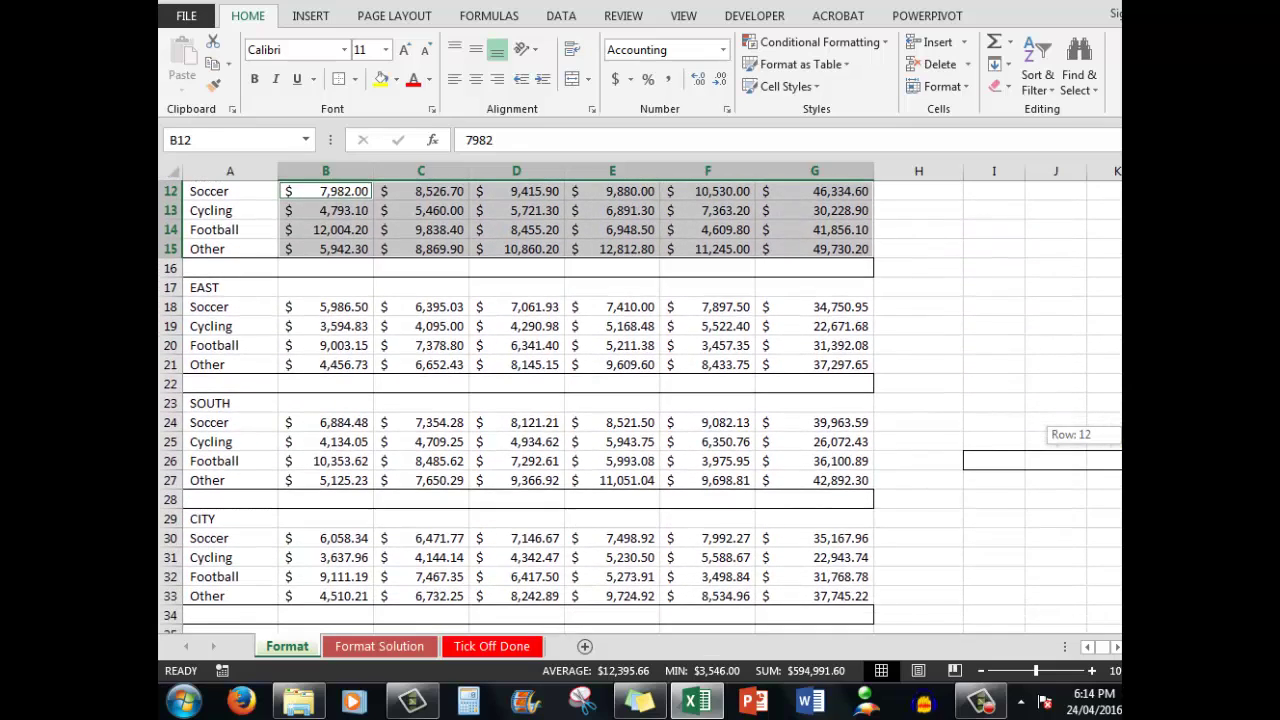
drag(329, 307, 834, 366)
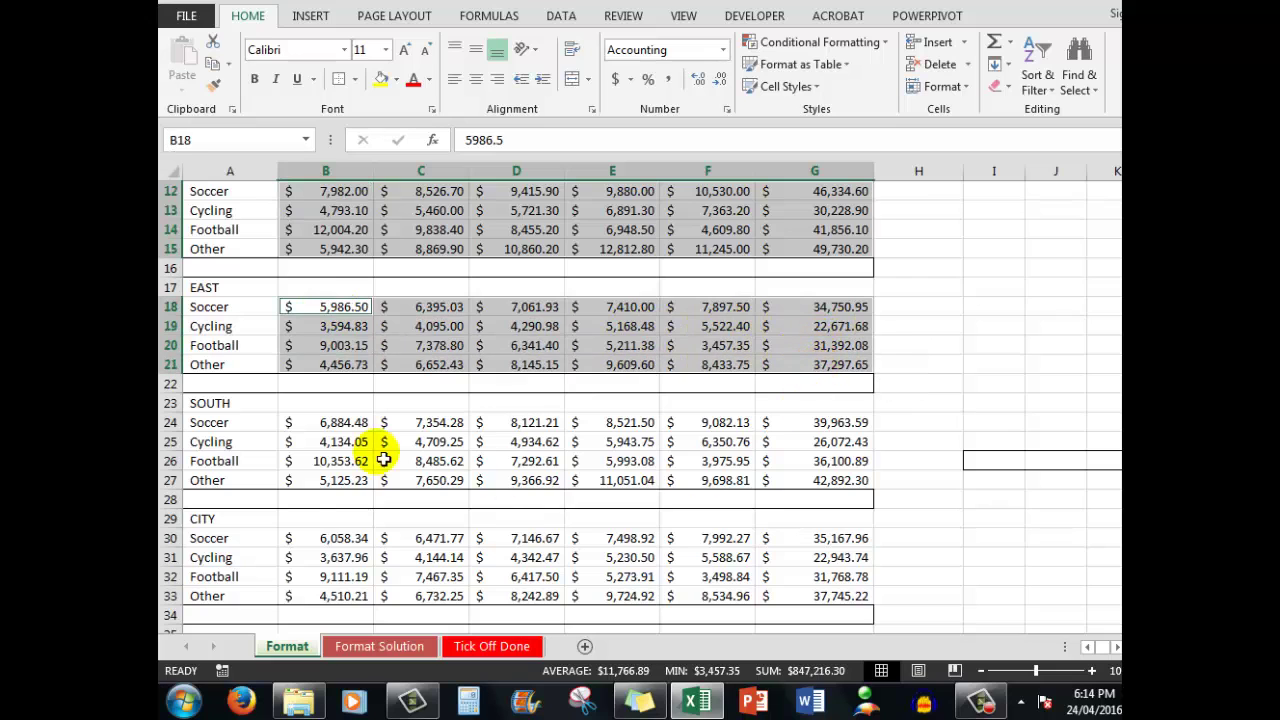
drag(337, 423, 814, 484)
drag(337, 540, 815, 598)
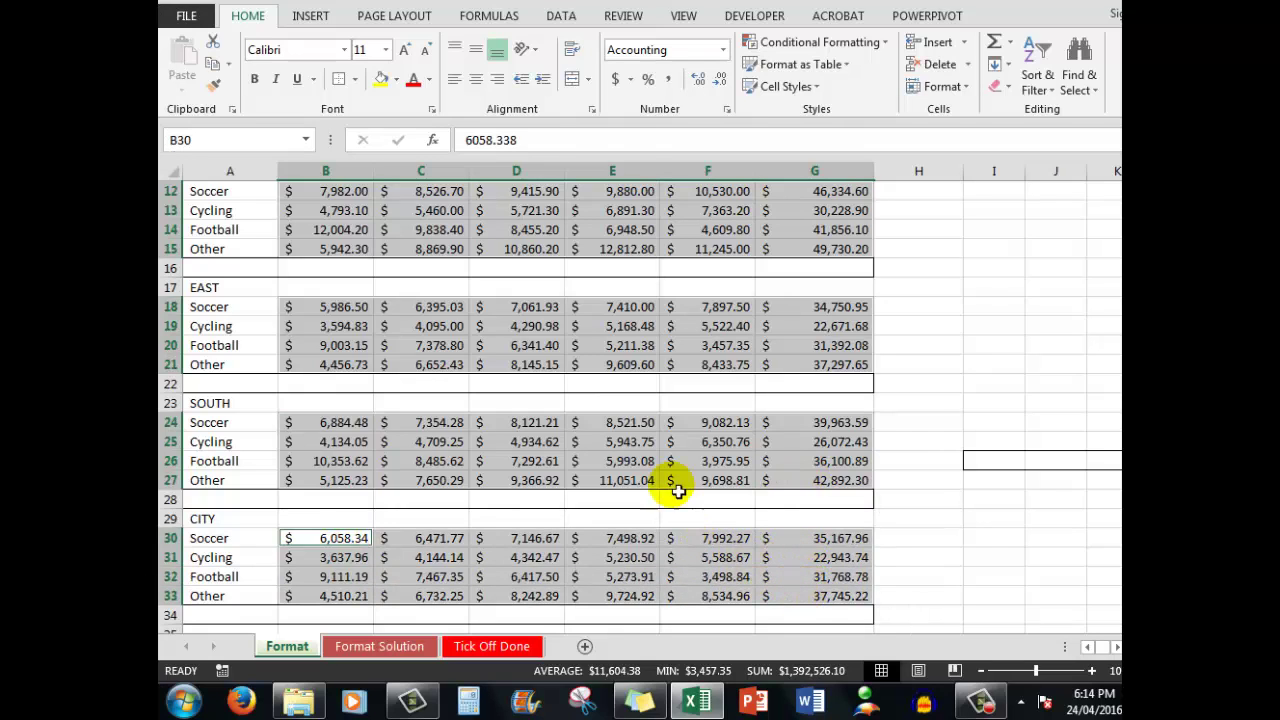
- Fill the selected sales figure blocks with a light blue theme colour
click(397, 80)
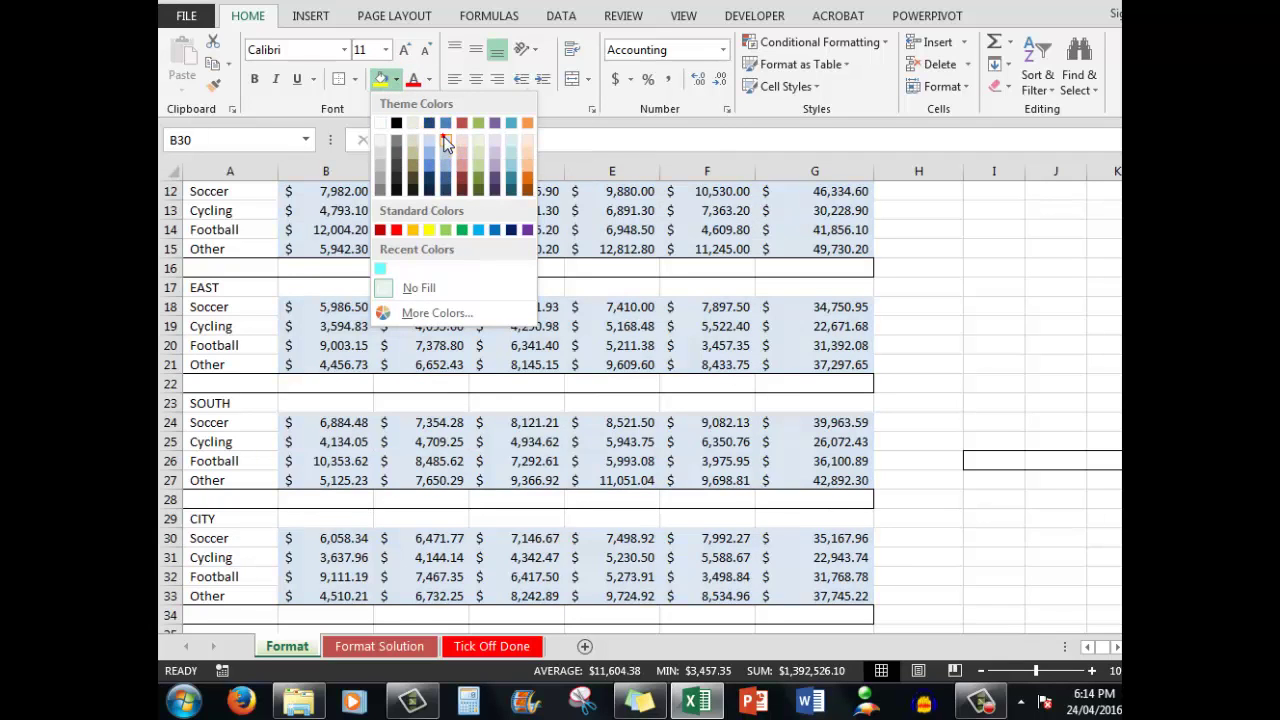
click(446, 143)
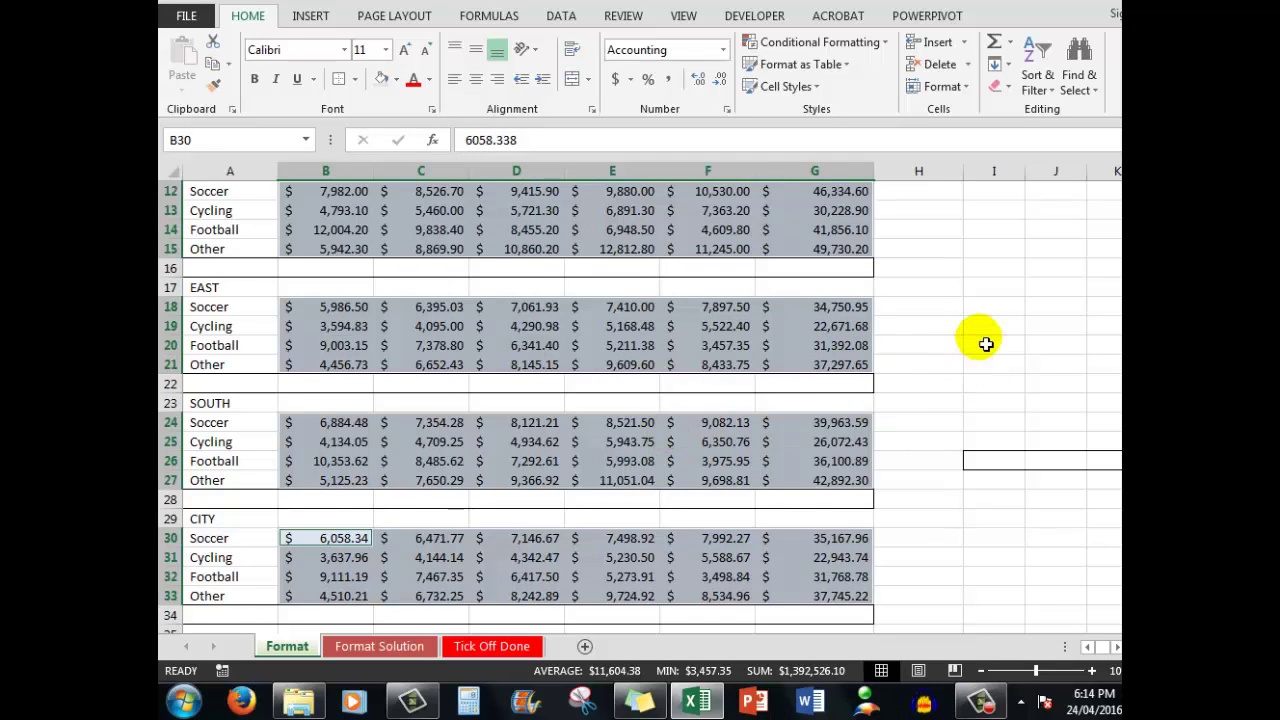
click(921, 197)
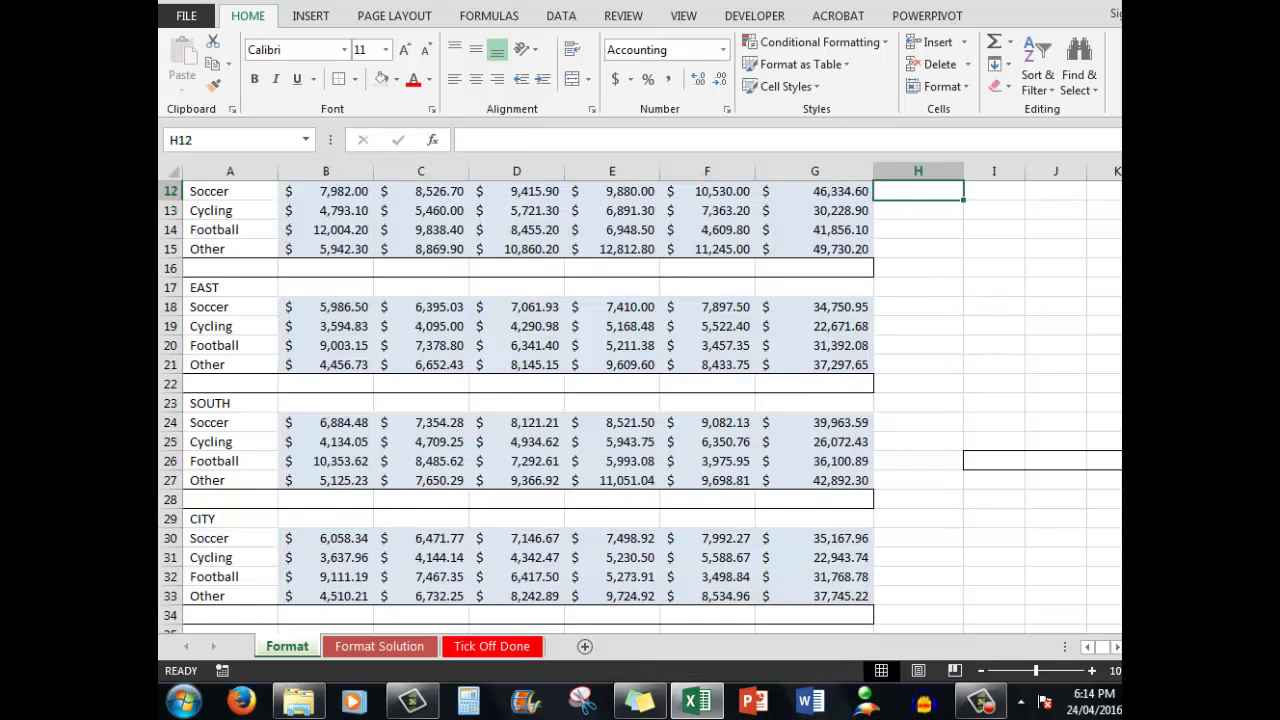
scroll(640, 406, up, 4)
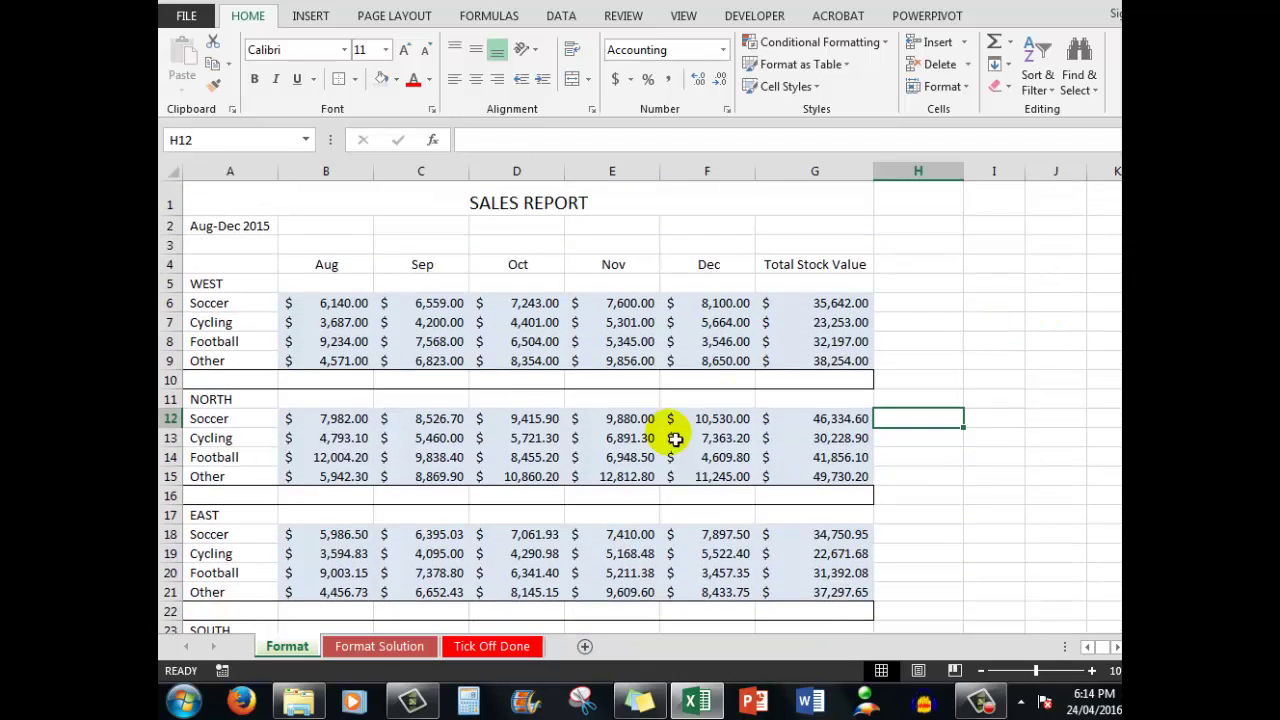
- After checking Format Solution, select the WEST, NORTH, SOUTH and CITY label blocks in column A
click(377, 648)
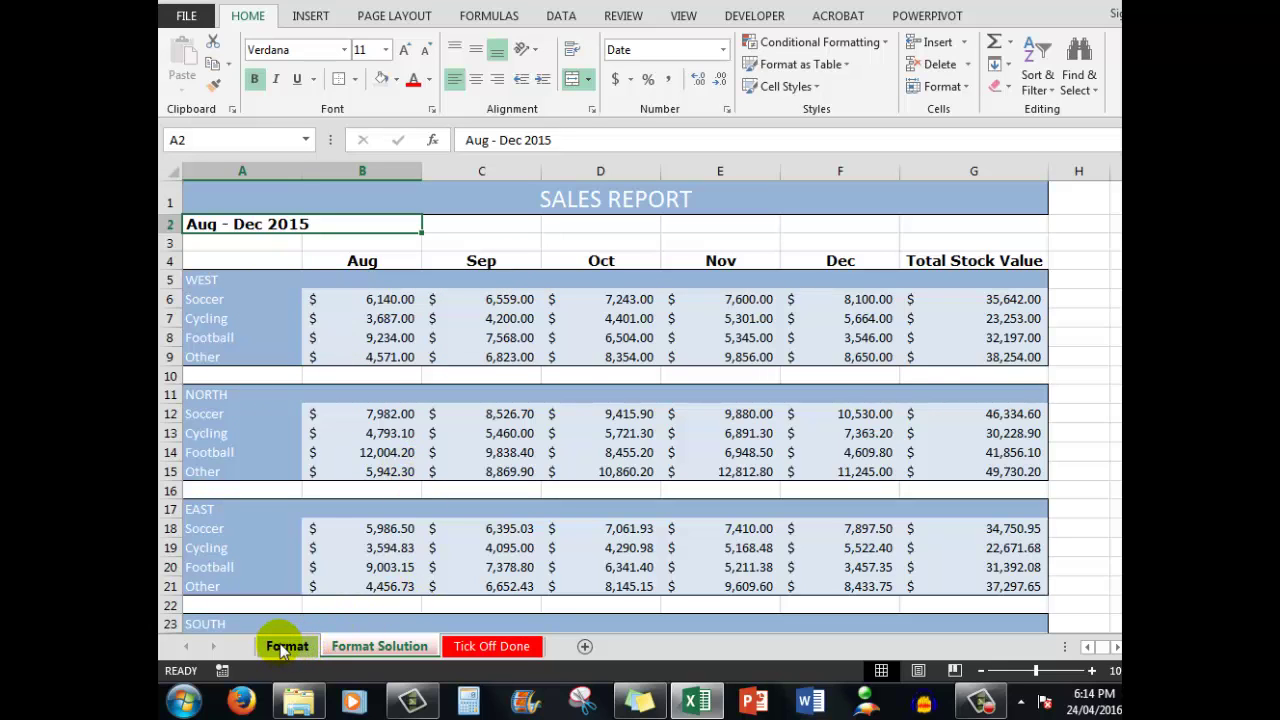
click(285, 647)
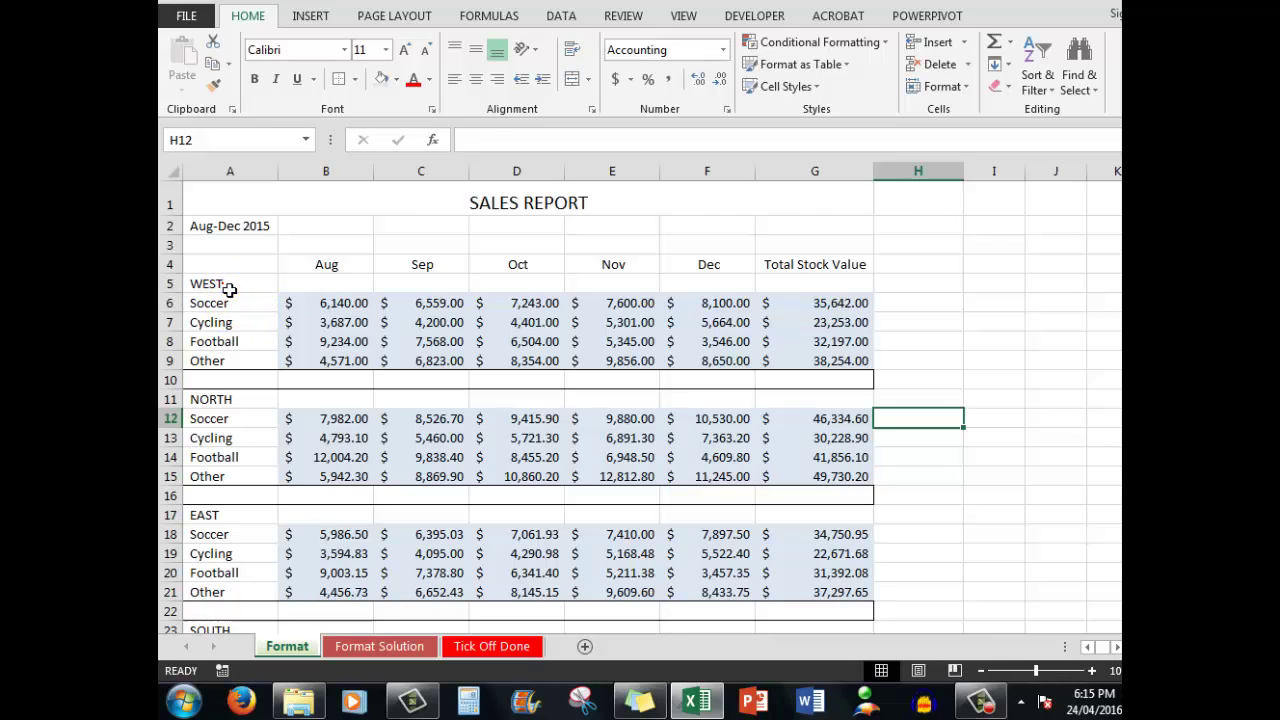
drag(229, 288, 227, 366)
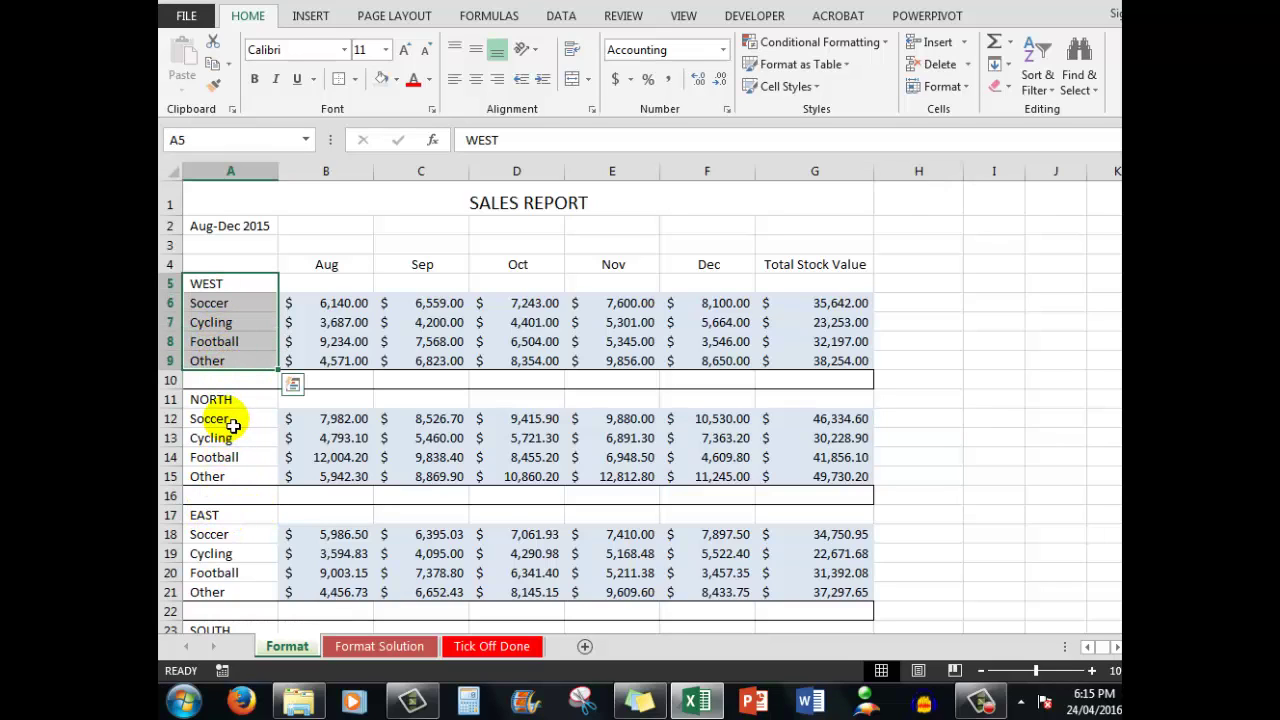
ctrl+drag(227, 404, 230, 596)
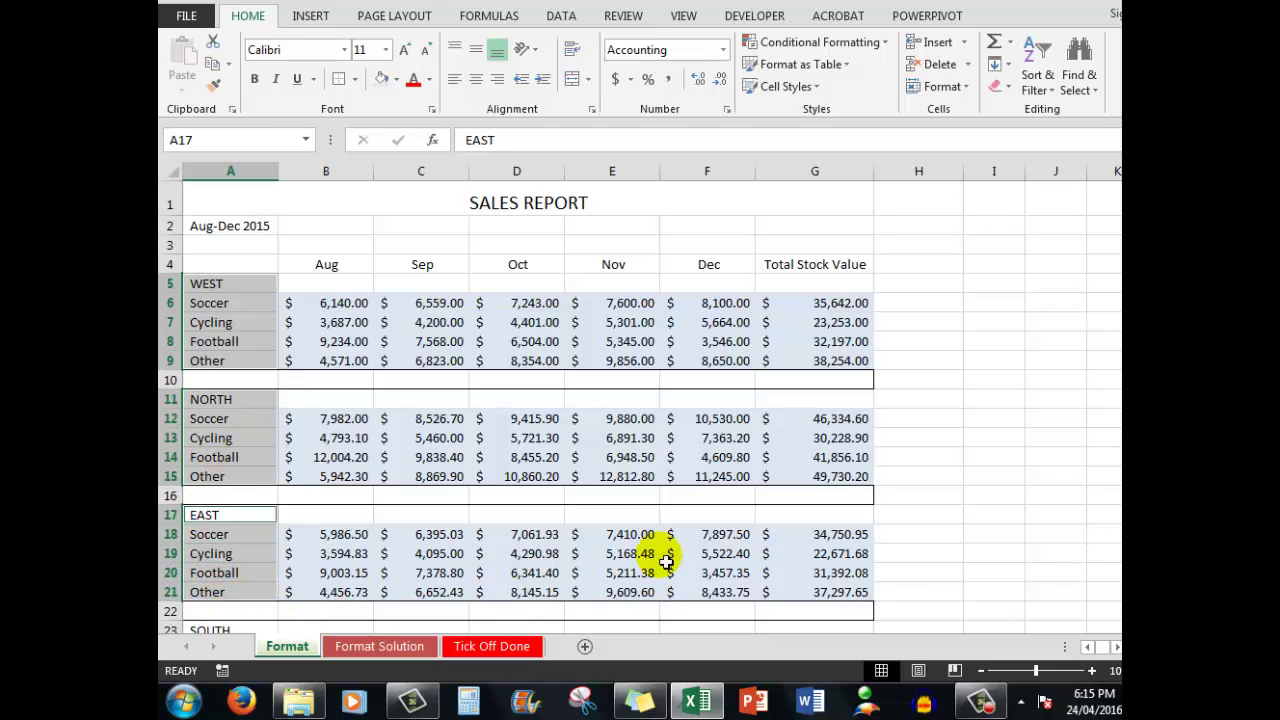
scroll(640, 408, down, 2)
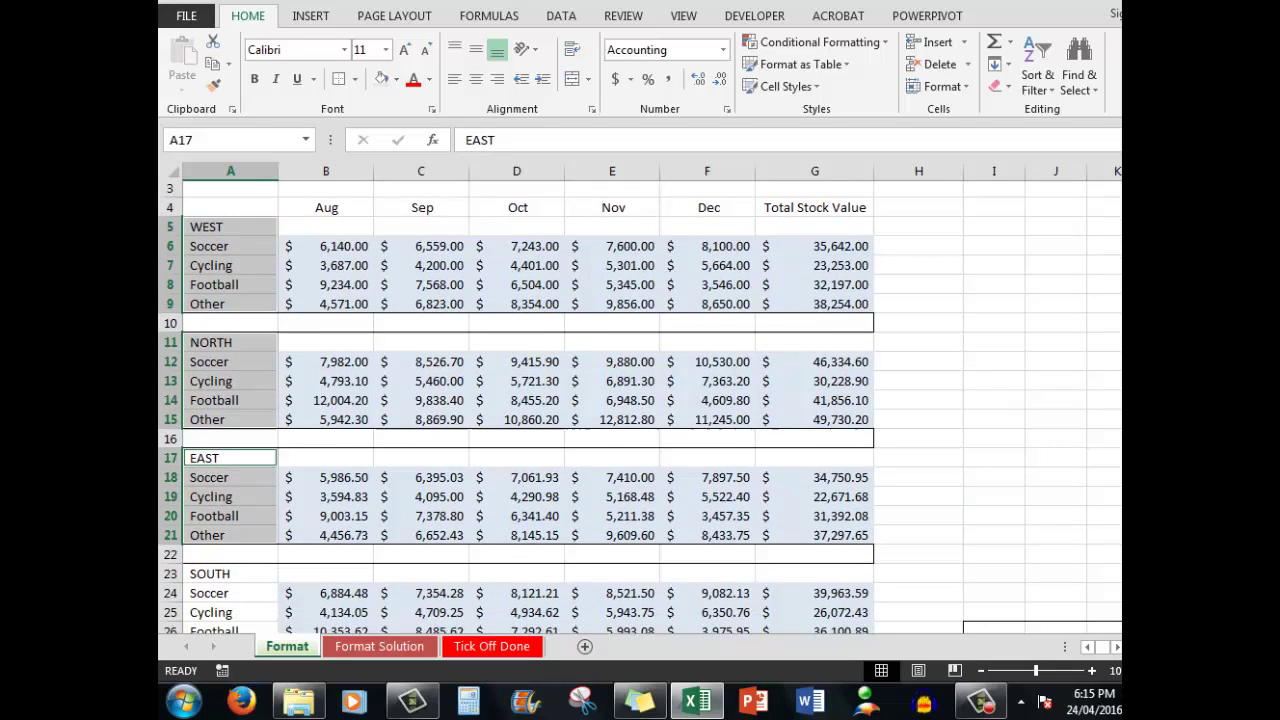
scroll(571, 500, down, 3)
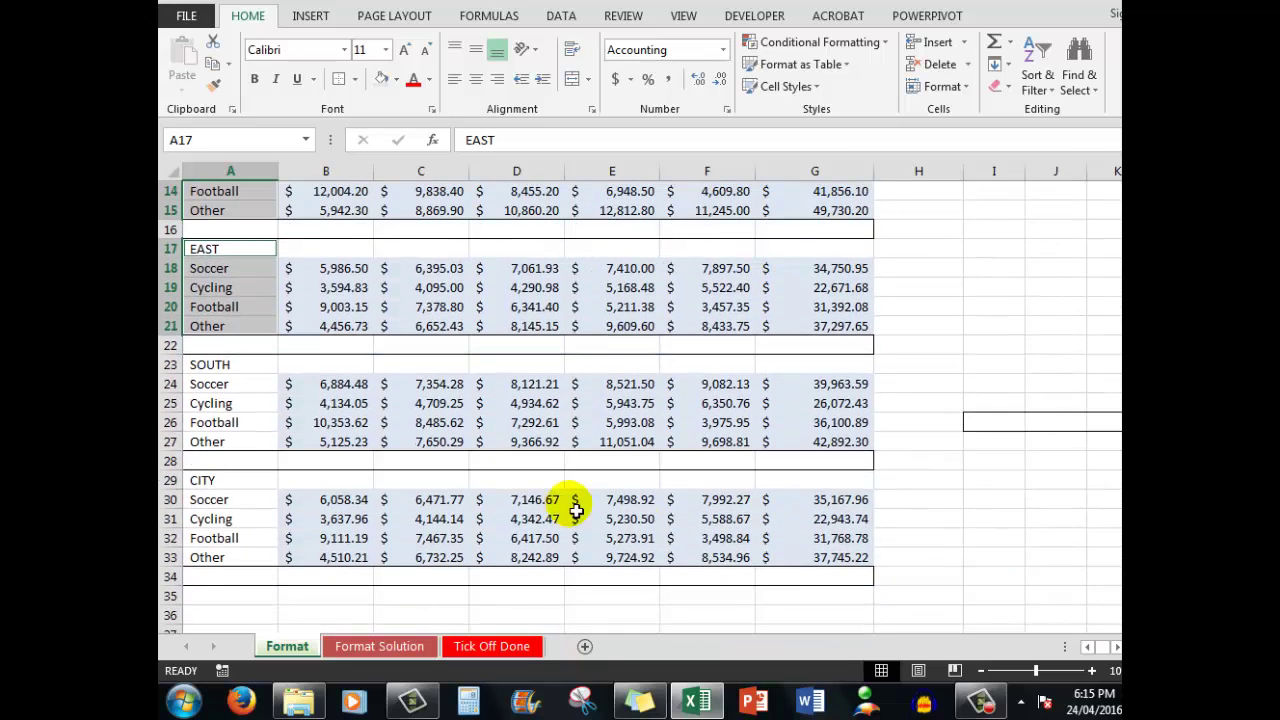
ctrl+drag(213, 369, 210, 443)
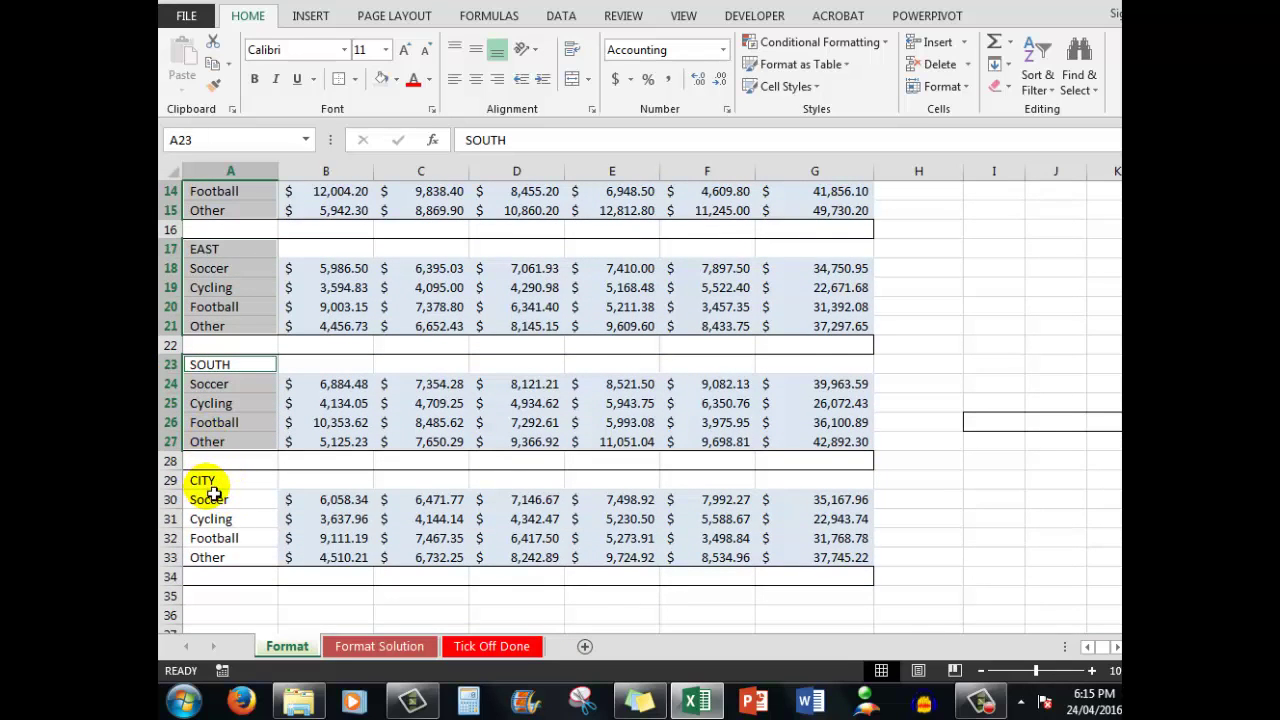
ctrl+drag(227, 483, 221, 559)
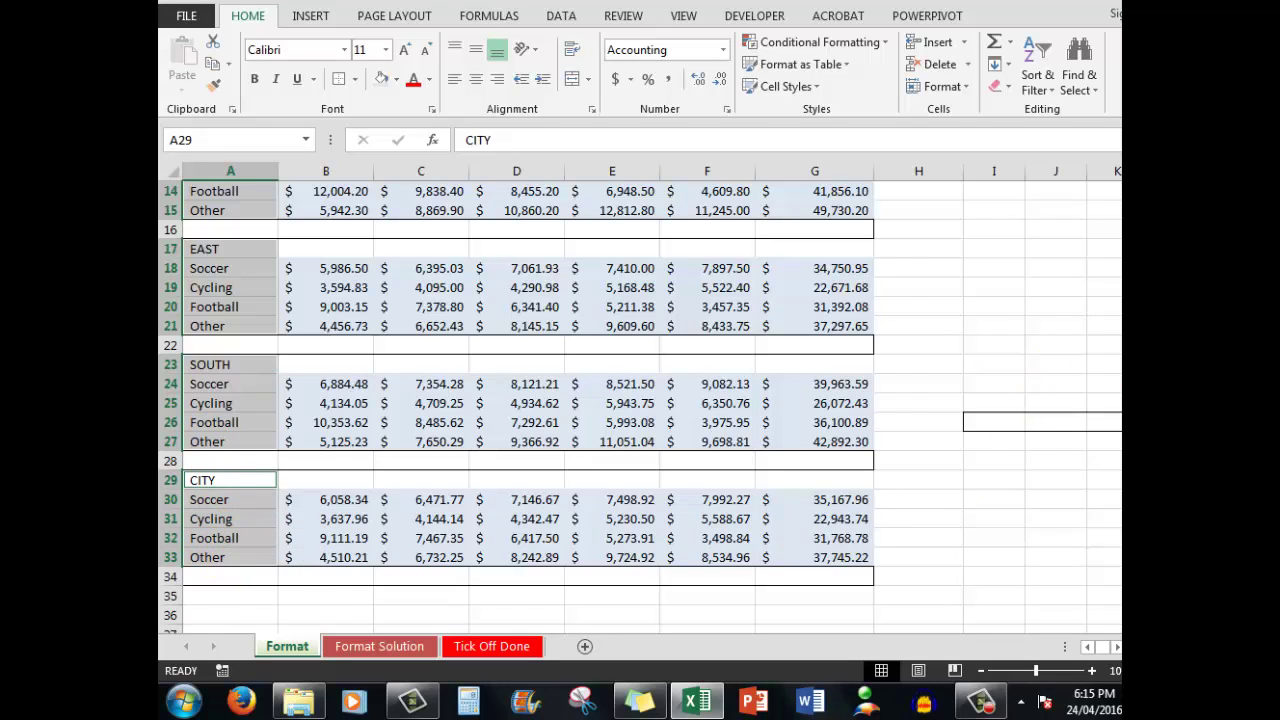
scroll(1040, 420, up, 4)
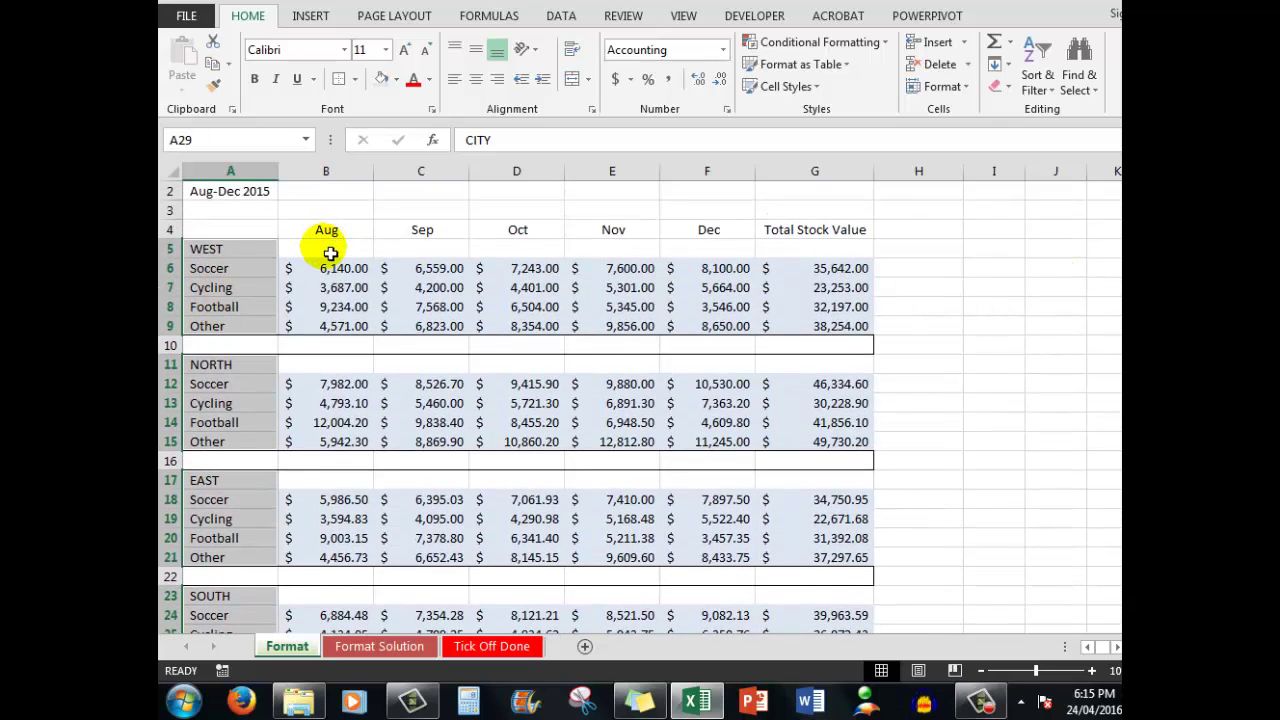
- Add the region heading rows B5:G5, B11:G11, B17:G17, B23:G23 and B29:G29 to the selection
drag(330, 253, 788, 252)
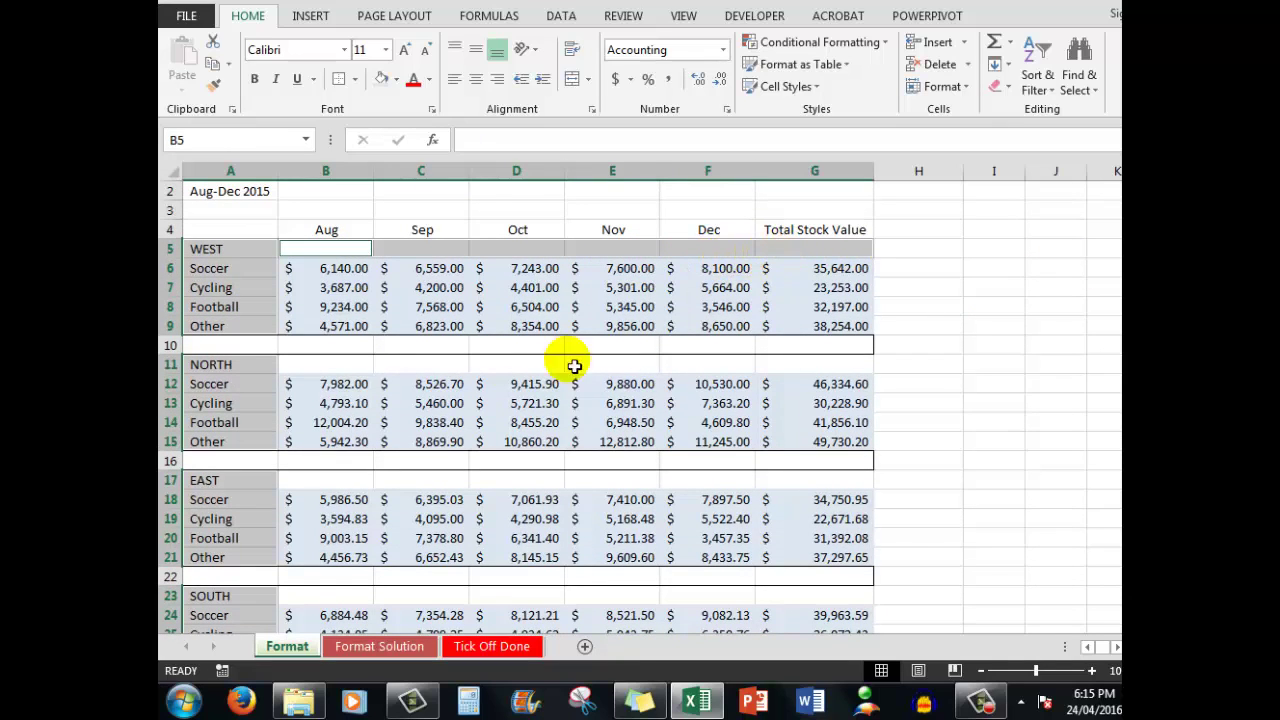
drag(306, 368, 782, 369)
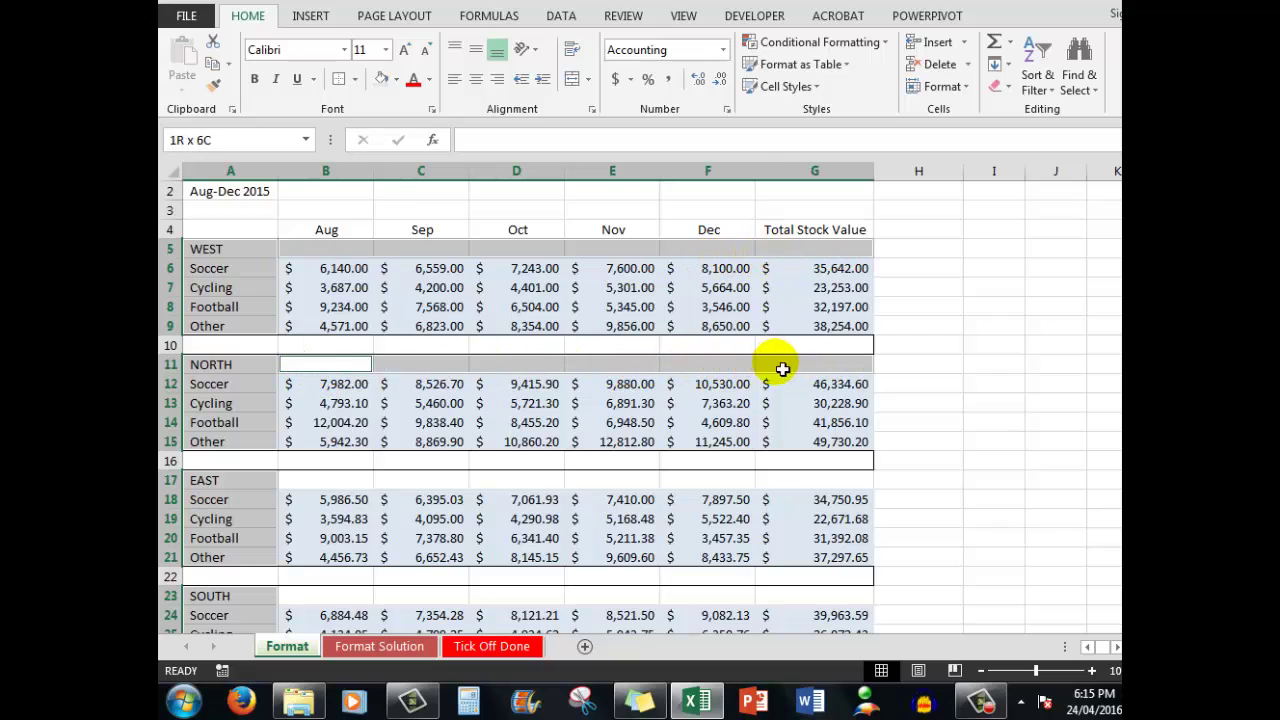
drag(325, 486, 802, 476)
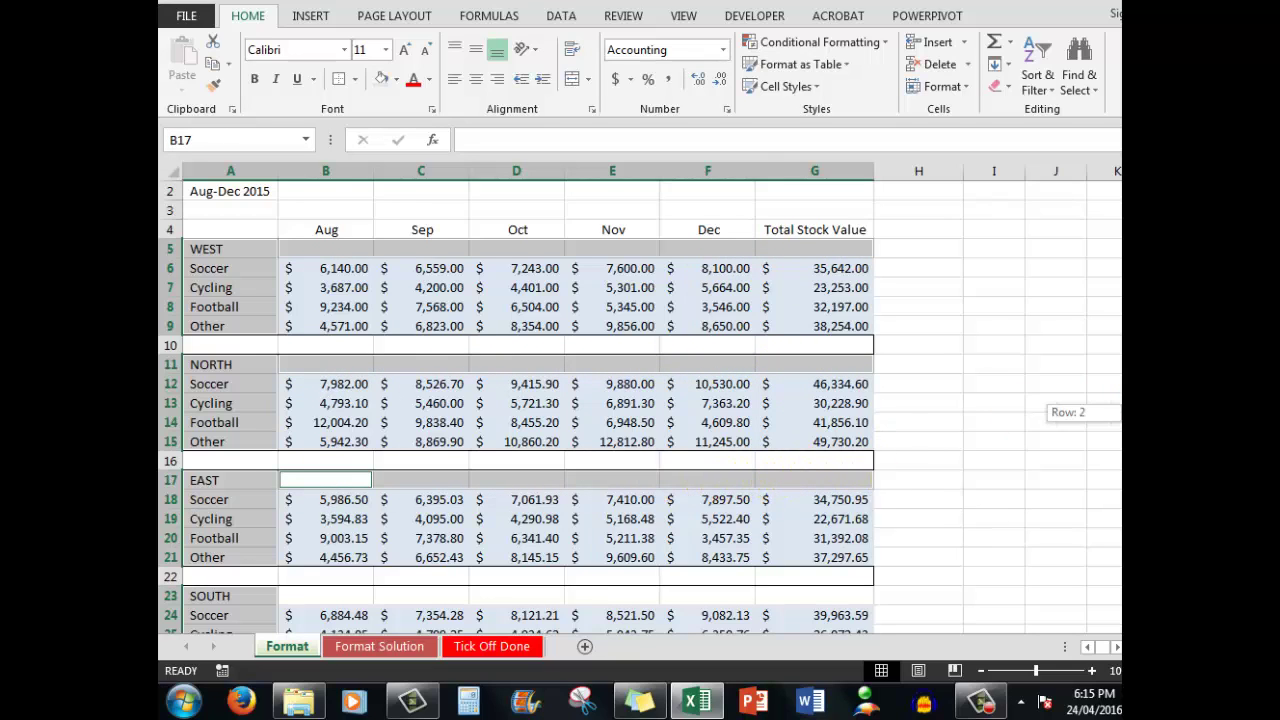
scroll(640, 407, down, 3)
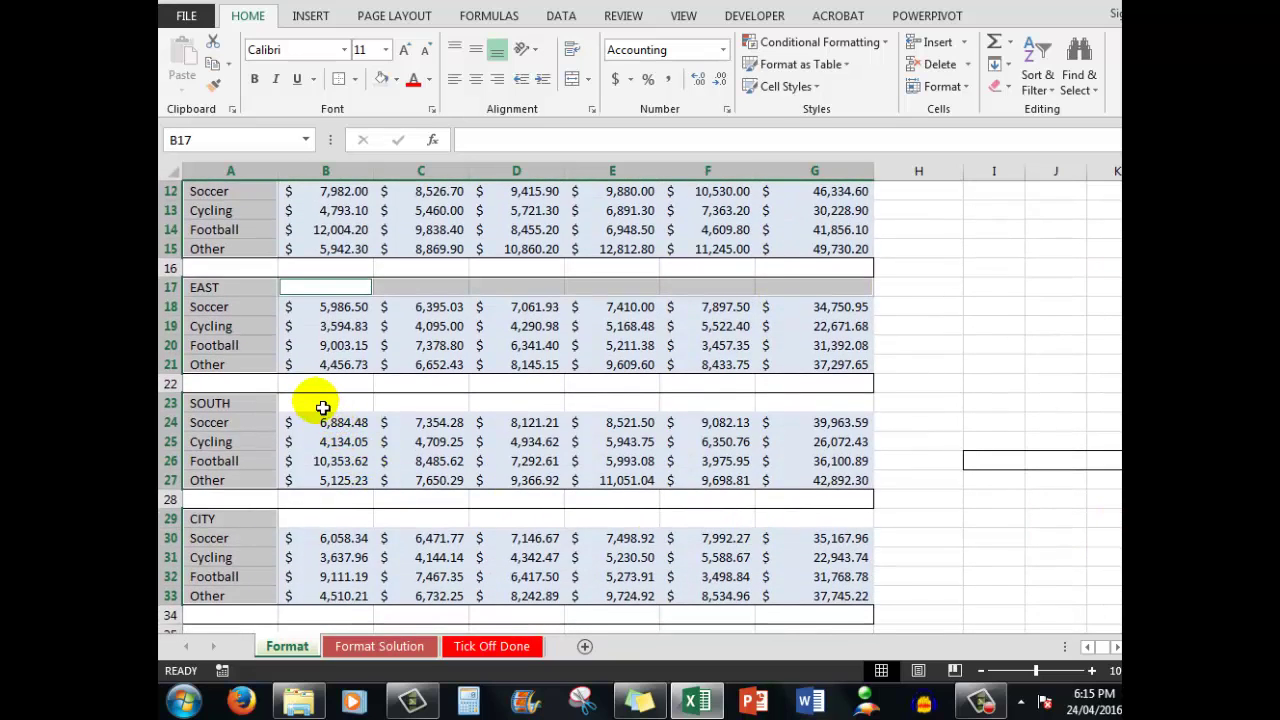
drag(322, 404, 860, 405)
drag(309, 521, 780, 525)
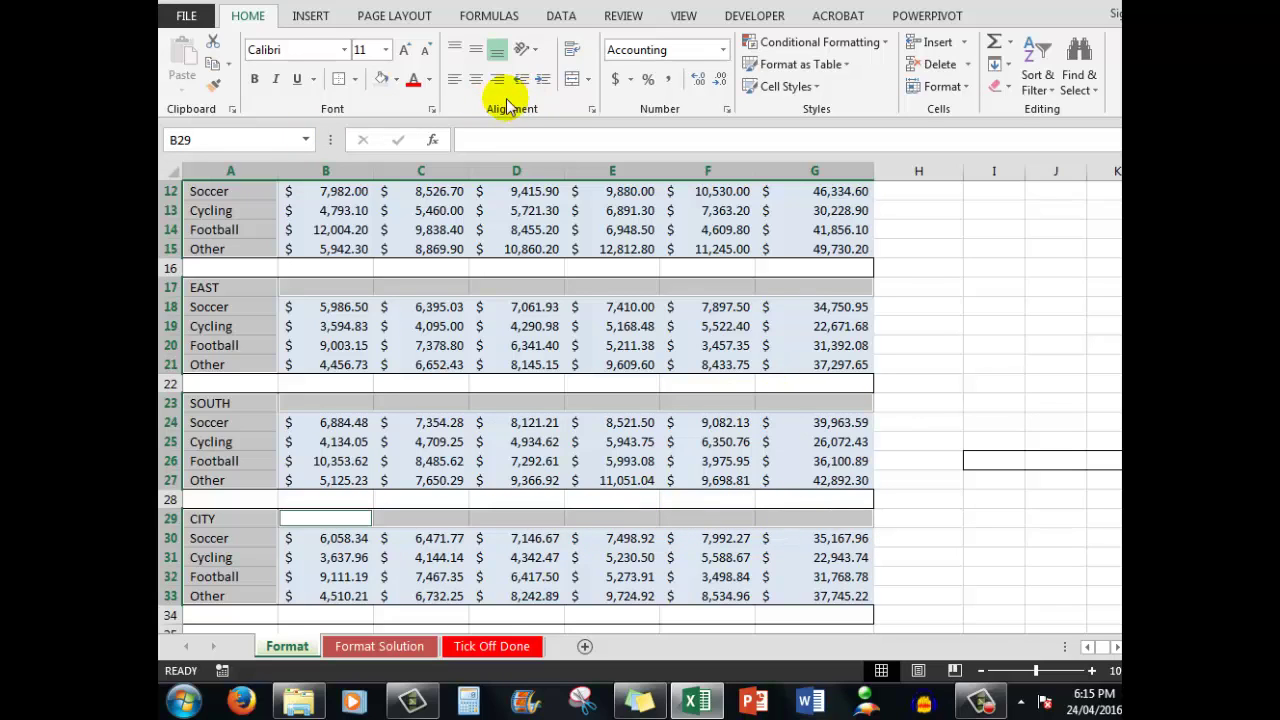
- Fill the selected labels and heading rows with Dark Blue, Text 2, Lighter 60%
click(396, 77)
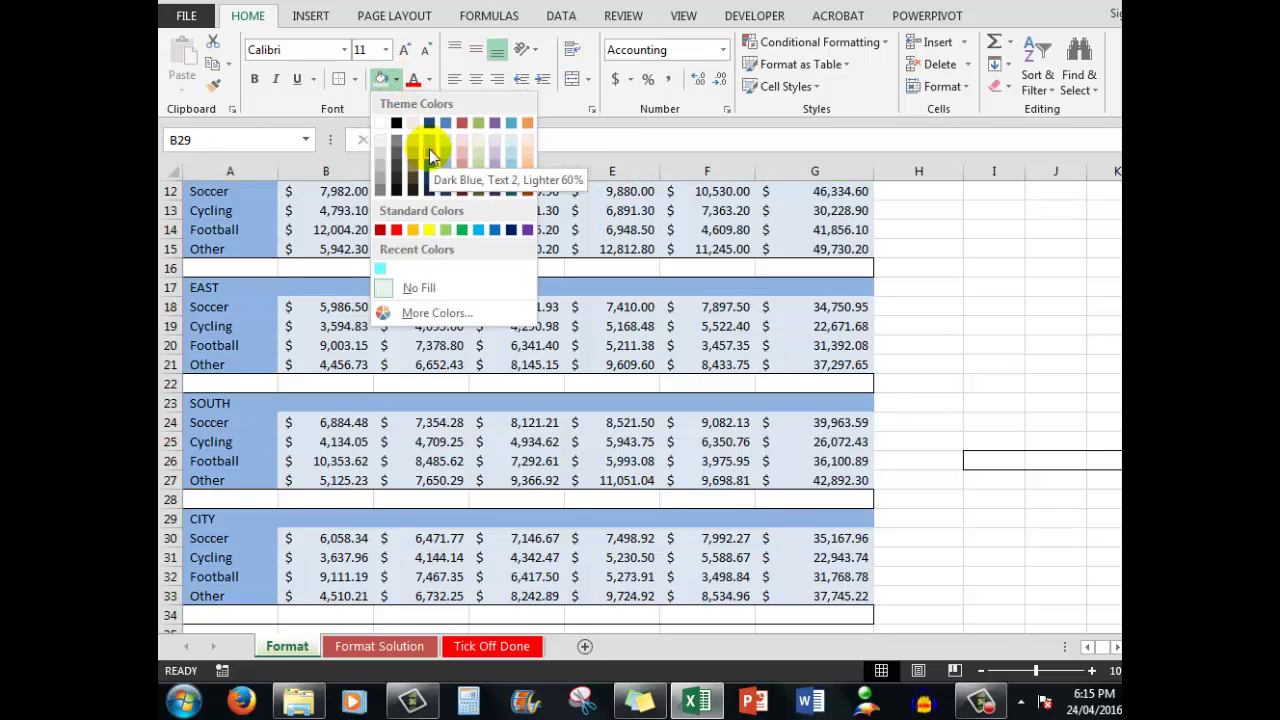
click(429, 152)
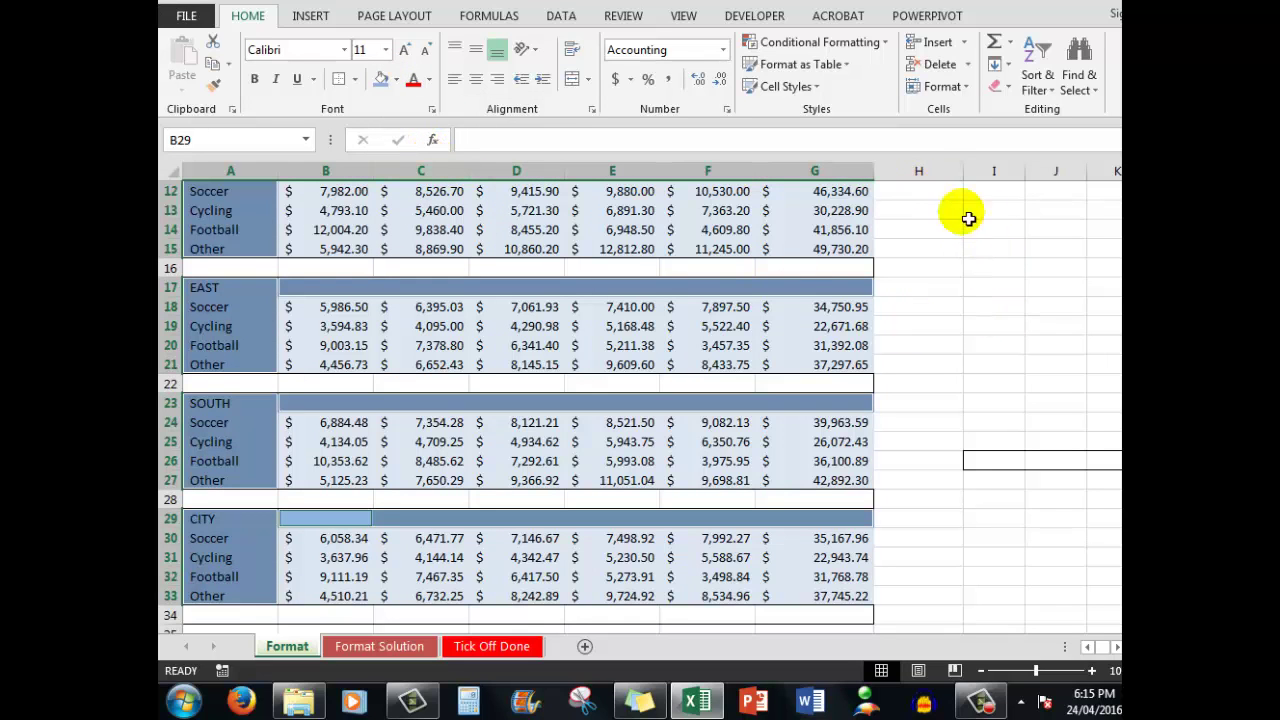
scroll(1080, 400, up, 4)
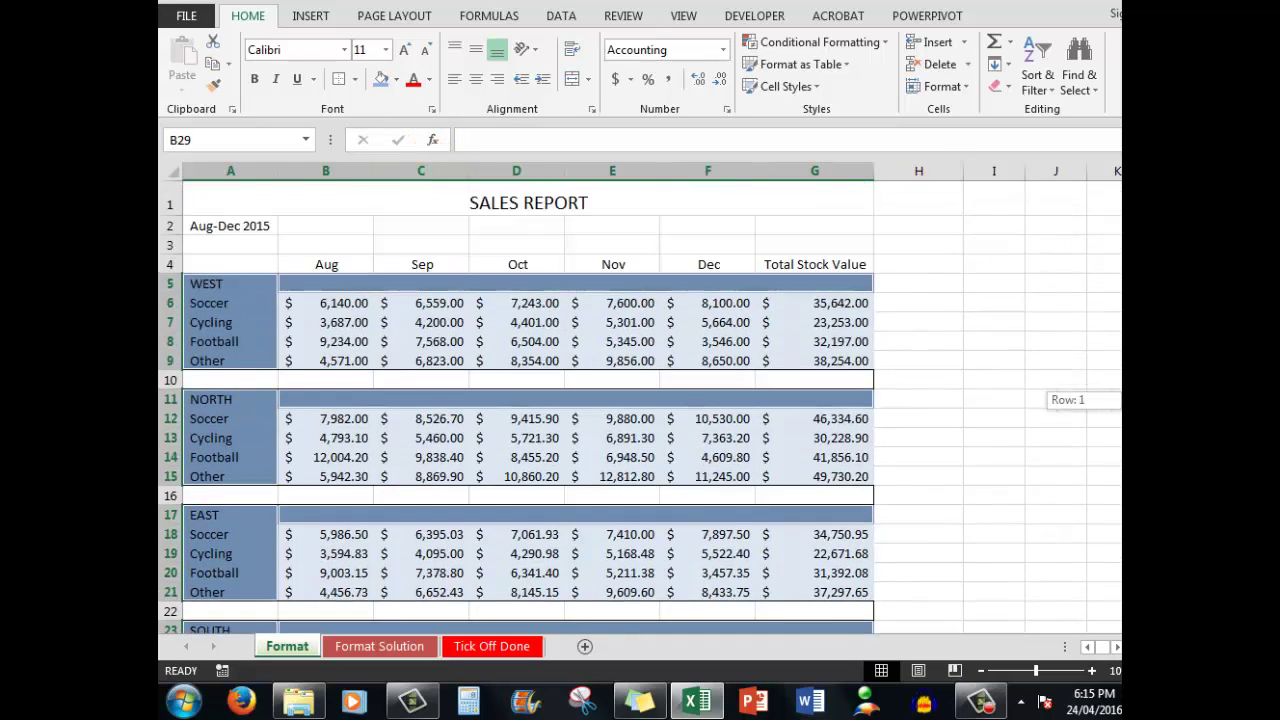
click(930, 270)
click(930, 273)
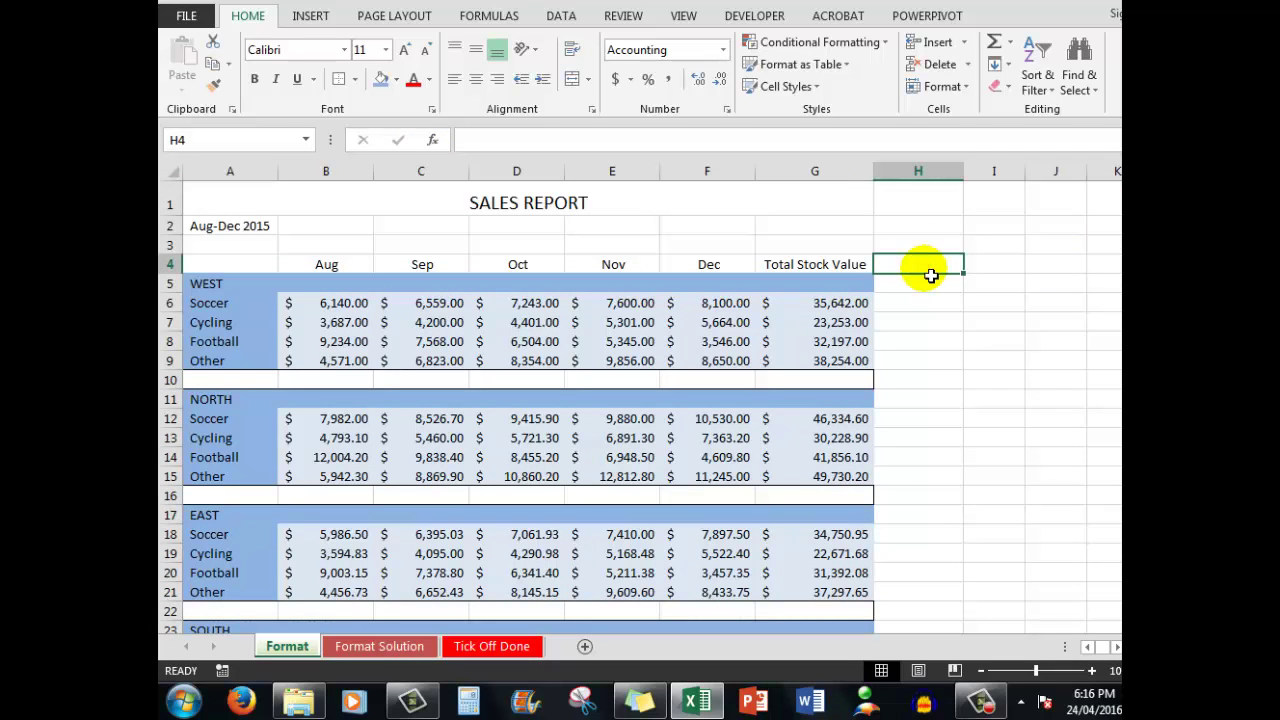
- Tick the multi-select and fill checklist item (row 11), then view the Format Solution sheet
click(485, 648)
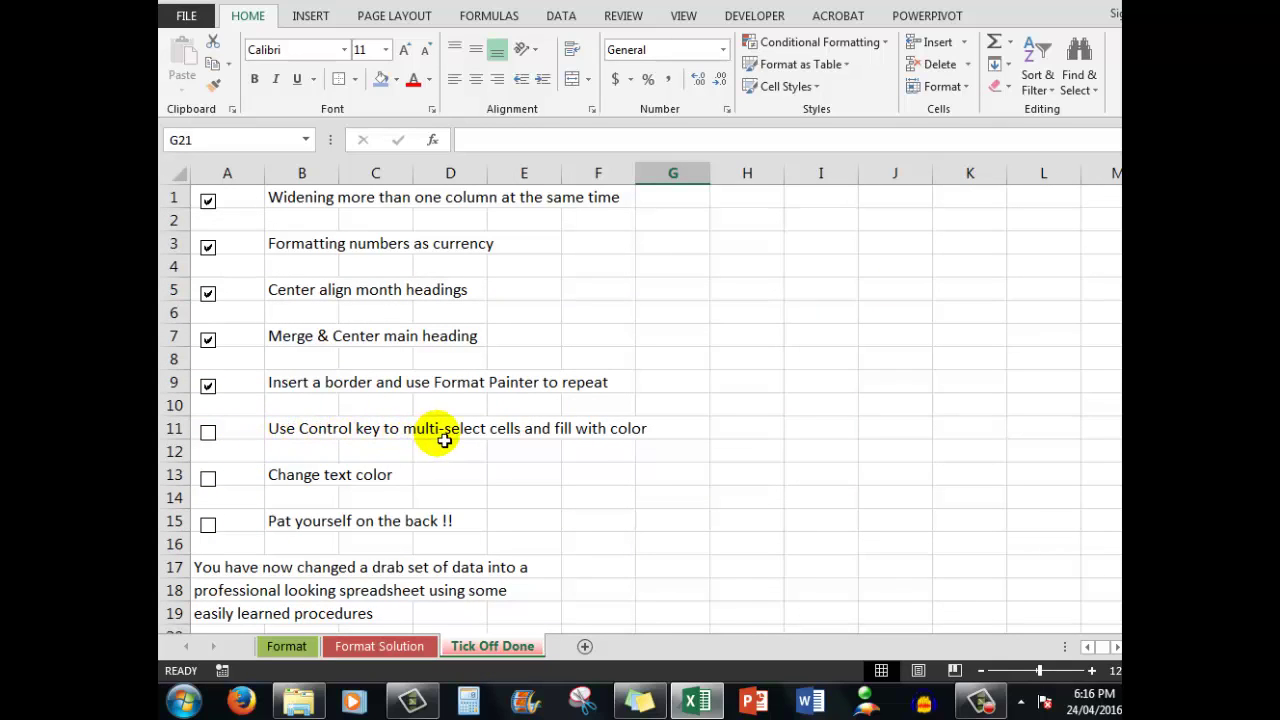
click(208, 433)
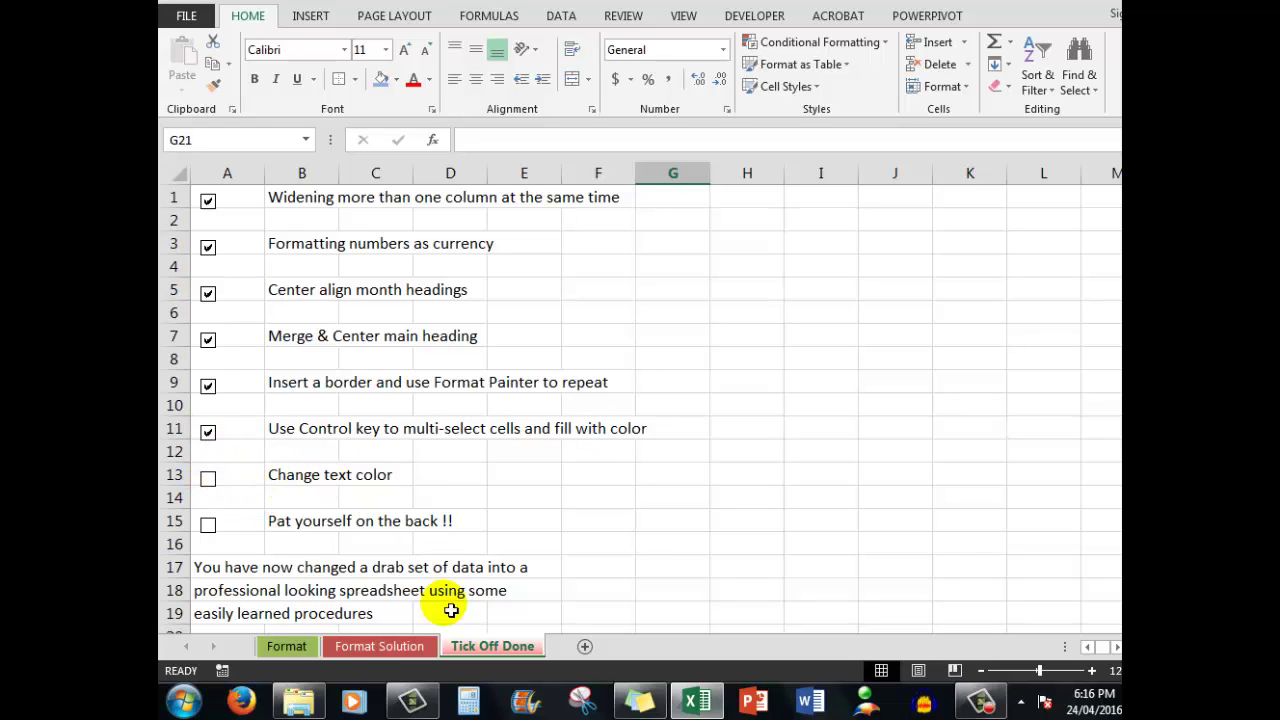
click(365, 648)
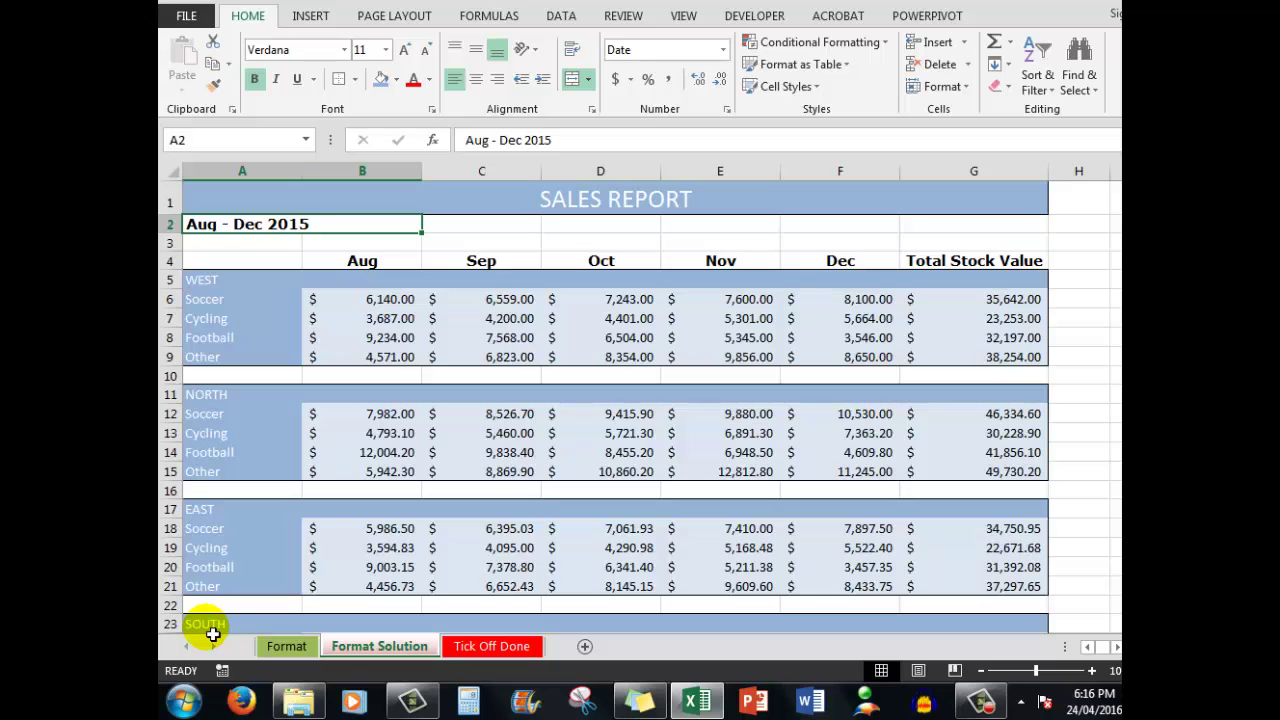
- On the Format sheet, select the column A label blocks A5:A9, A11:A15, A17:A21, A23:A27 and A29:A33
click(287, 646)
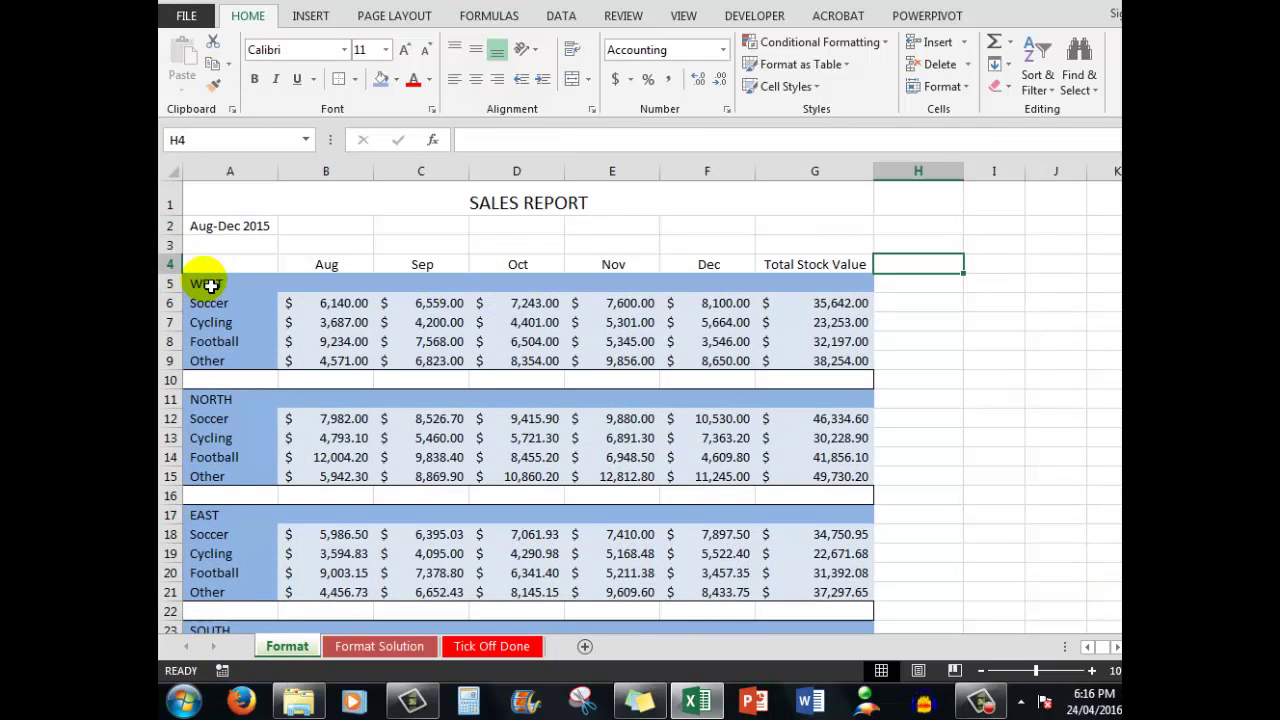
drag(210, 286, 210, 366)
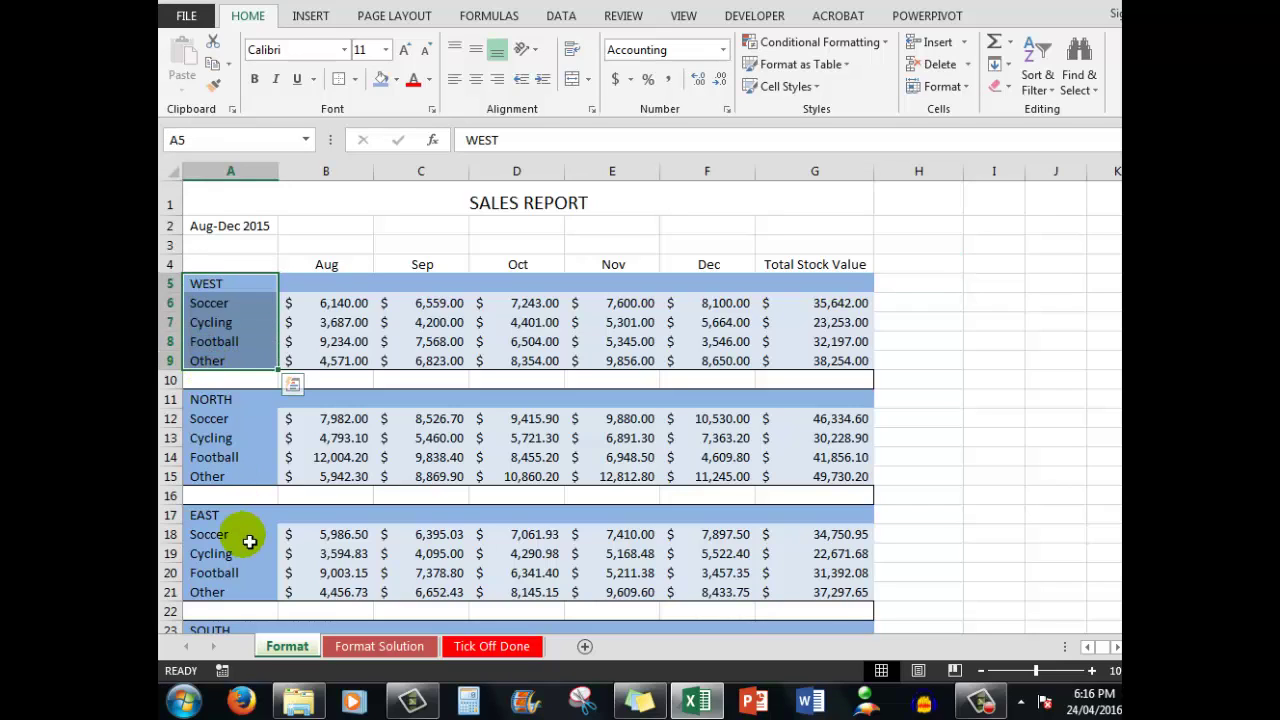
ctrl+drag(209, 399, 216, 477)
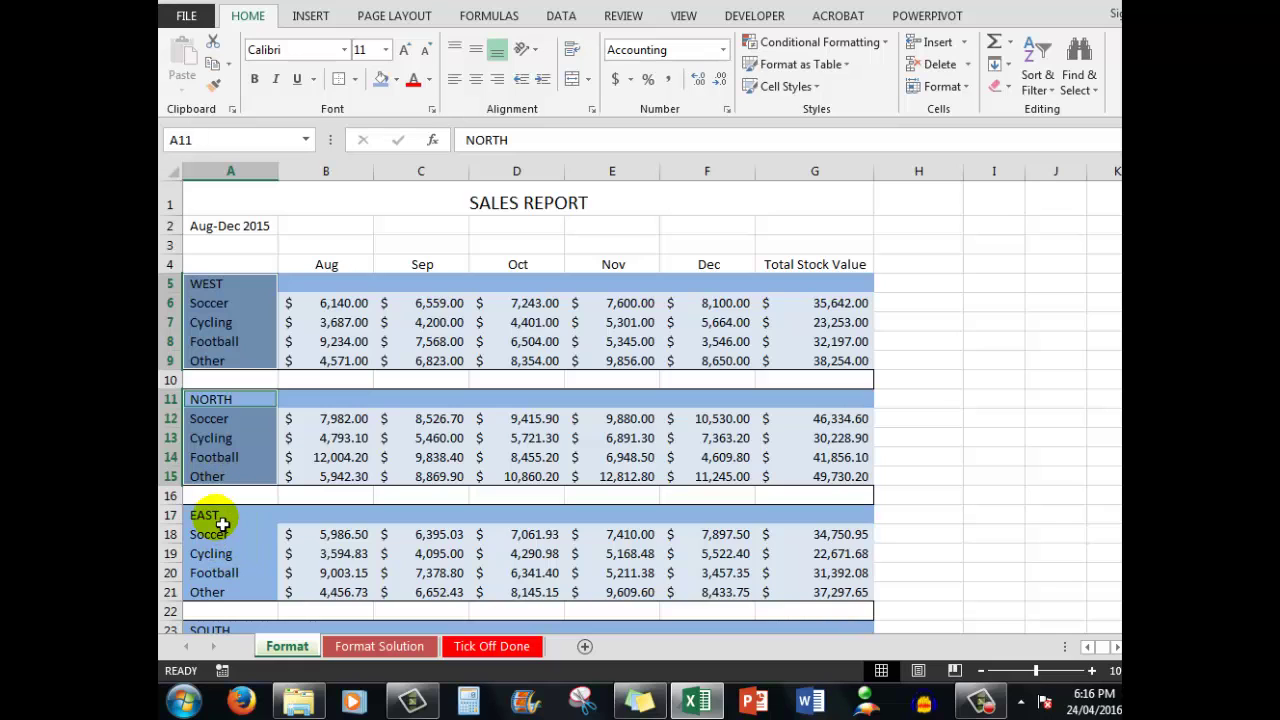
ctrl+drag(222, 524, 216, 592)
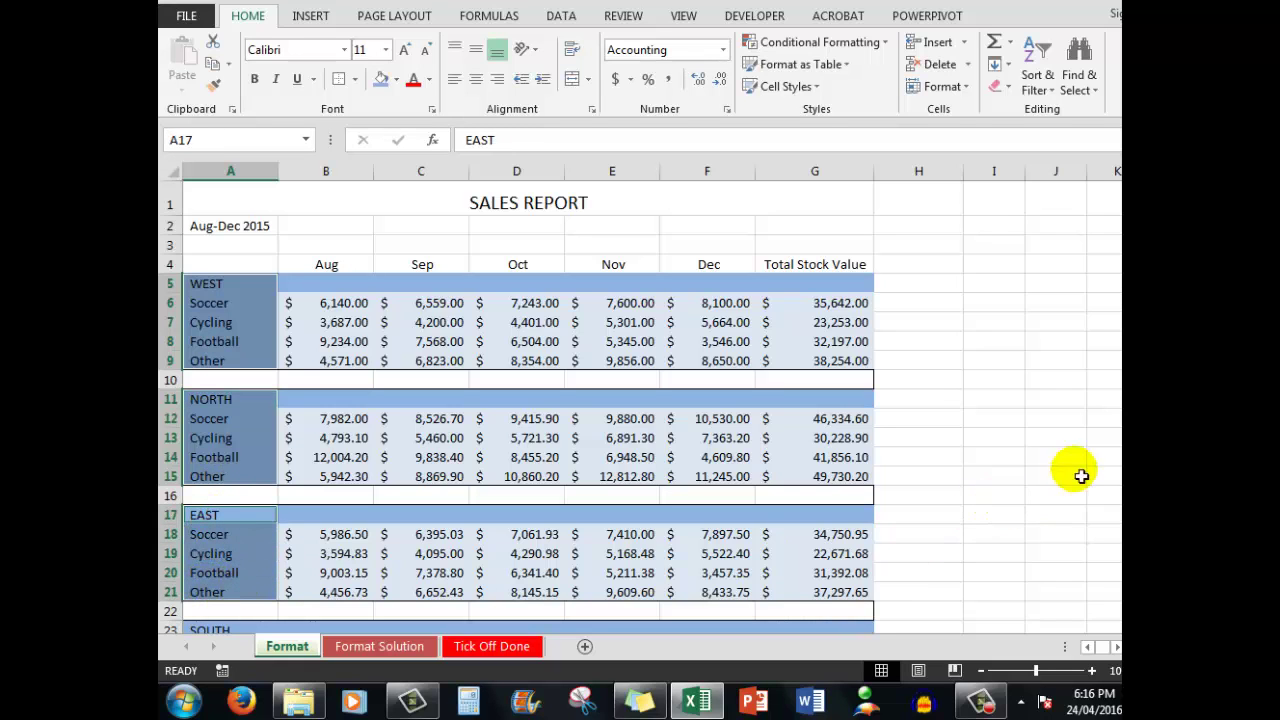
scroll(1081, 476, down, 3)
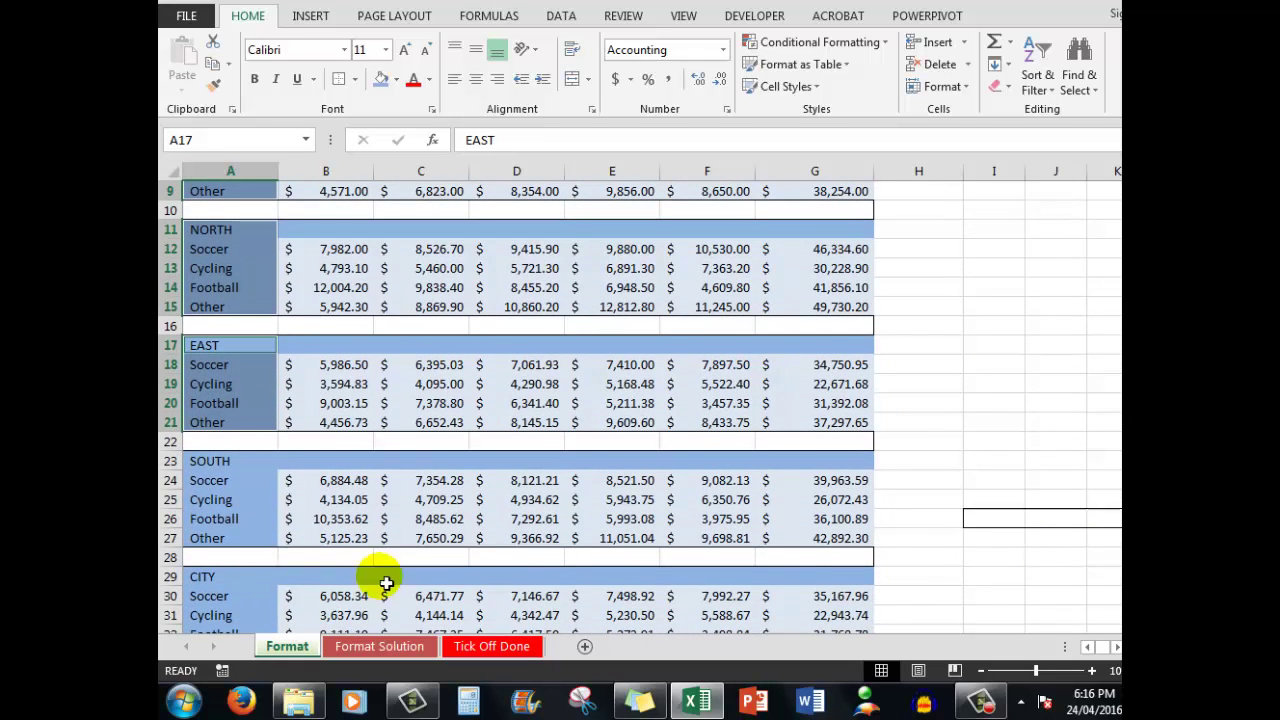
ctrl+drag(209, 466, 205, 538)
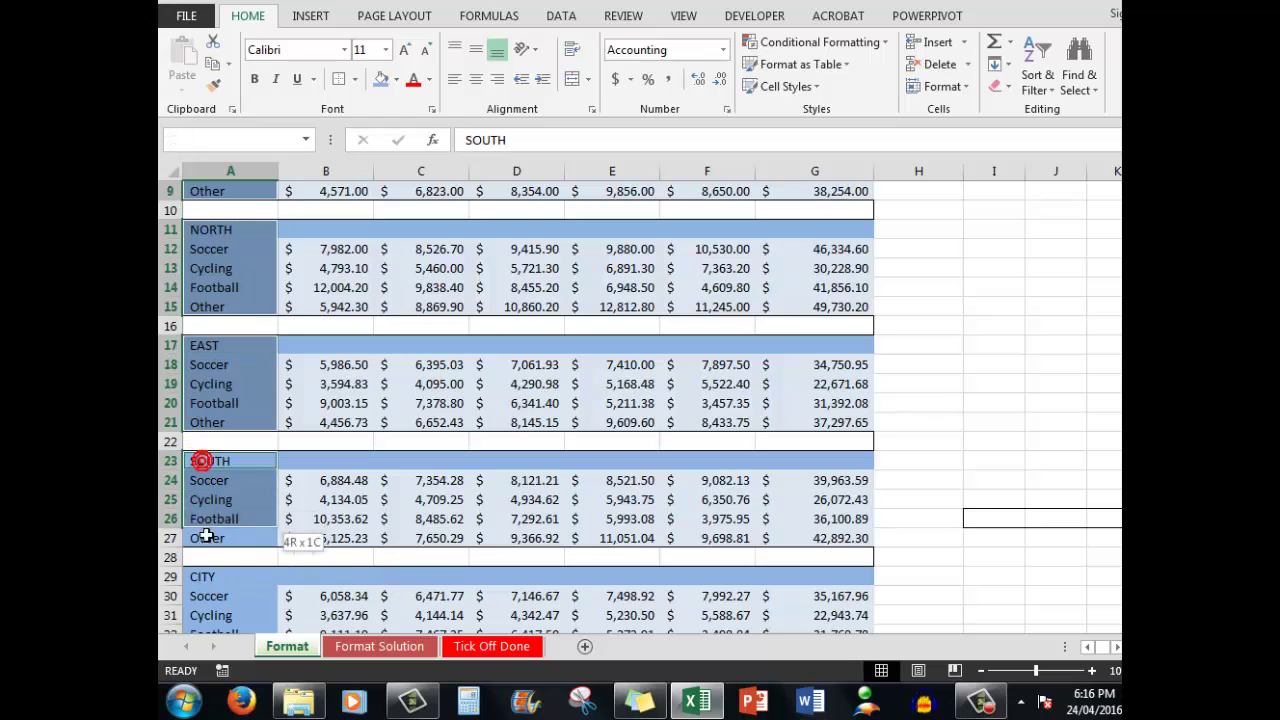
scroll(1070, 530, down, 1)
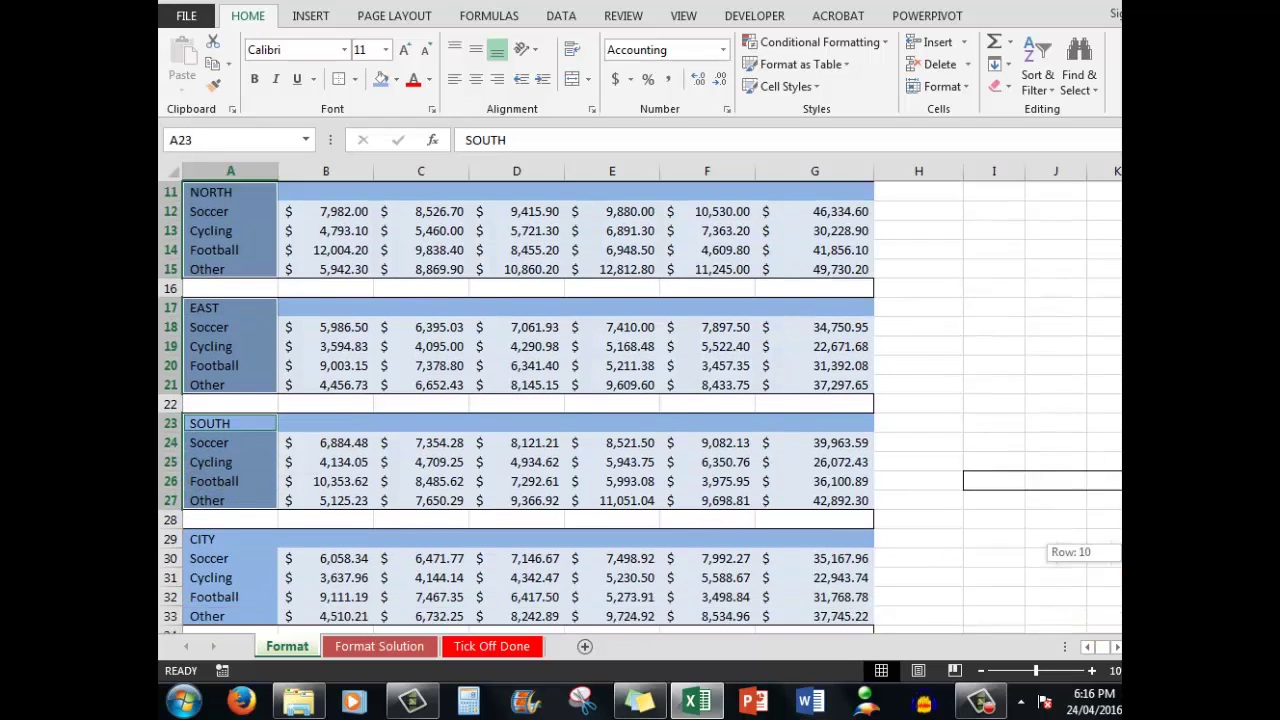
ctrl+drag(216, 525, 217, 603)
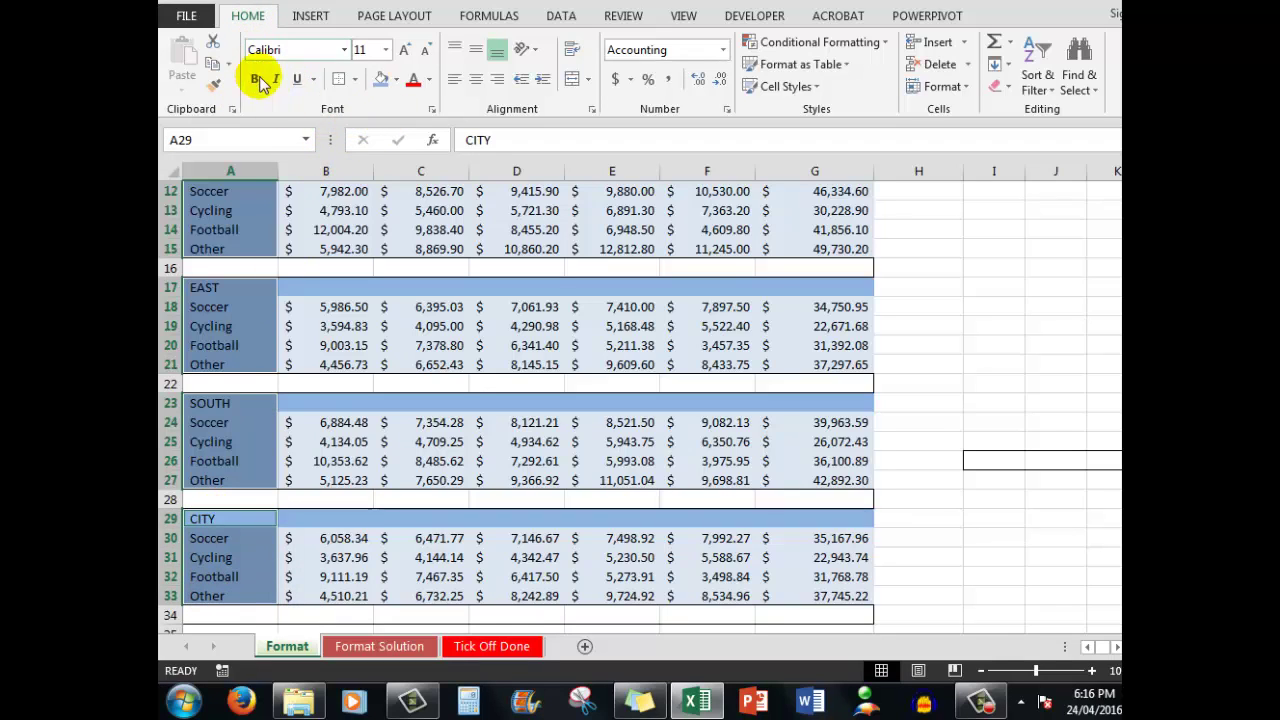
- Make the selected column A labels white and bold
click(429, 81)
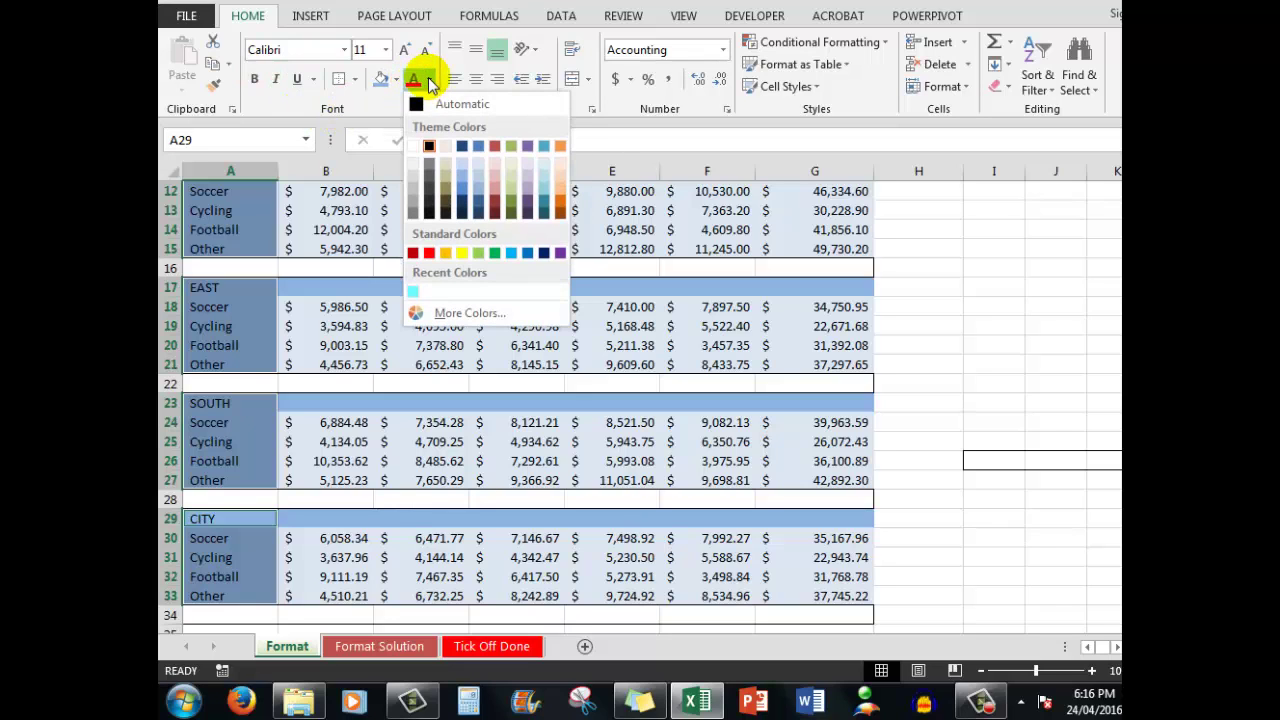
click(413, 146)
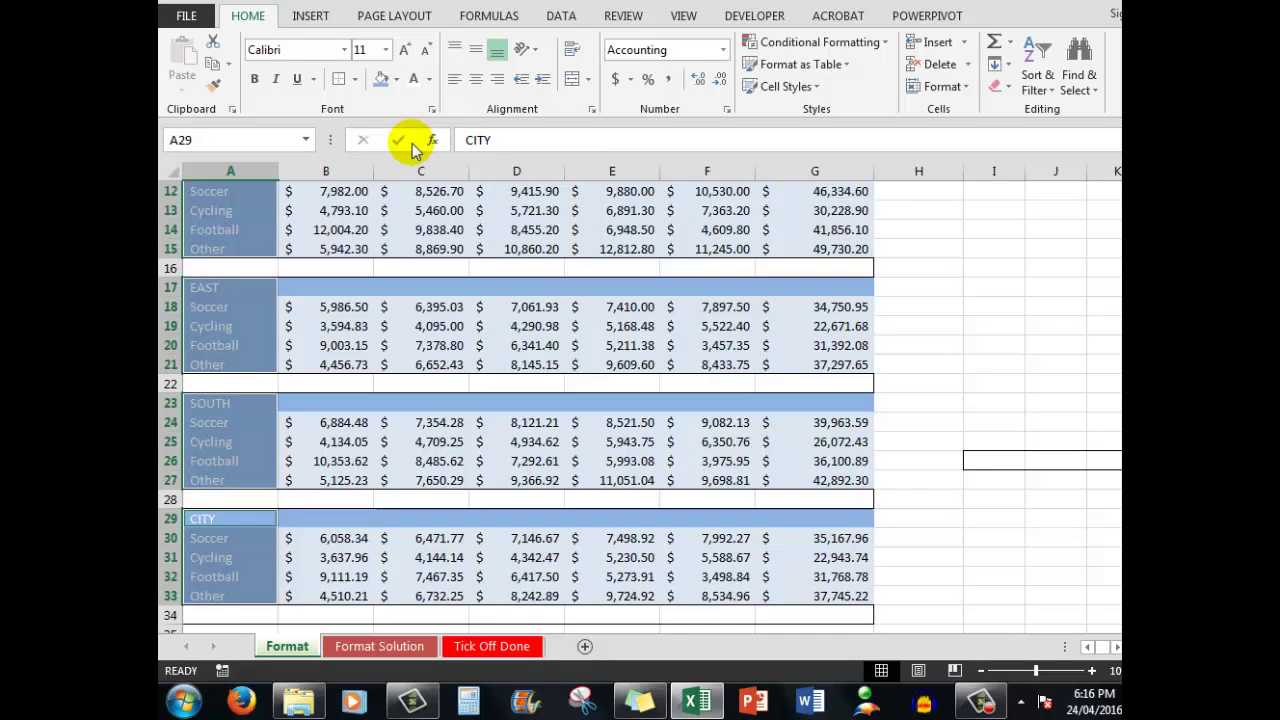
click(256, 80)
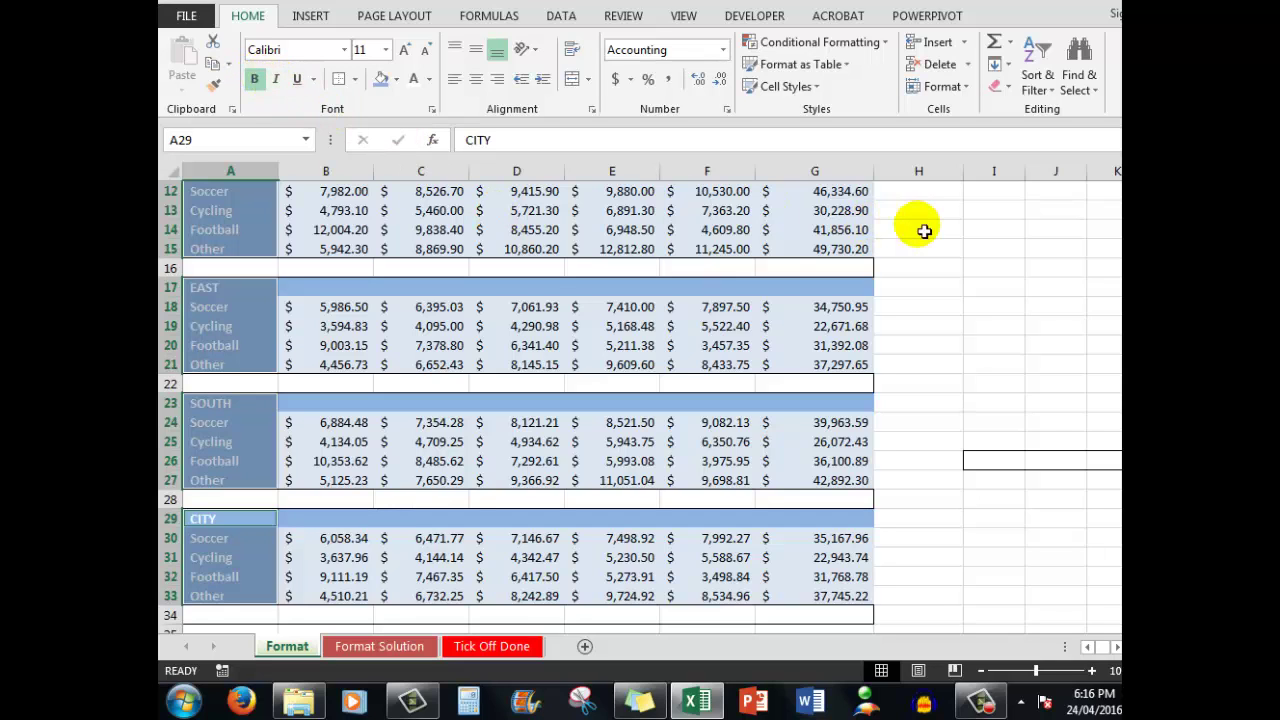
click(931, 199)
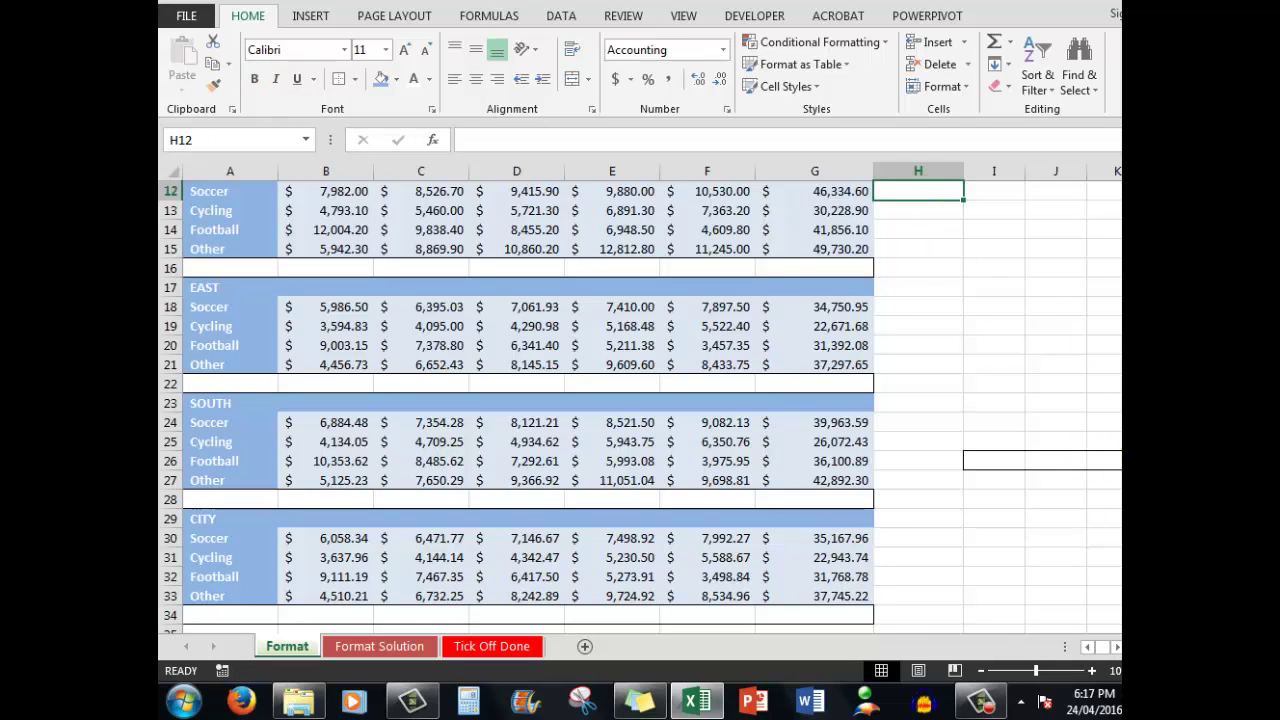
- Tick the 'Change text color' checklist item, then view the Format Solution sheet
scroll(640, 408, up, 4)
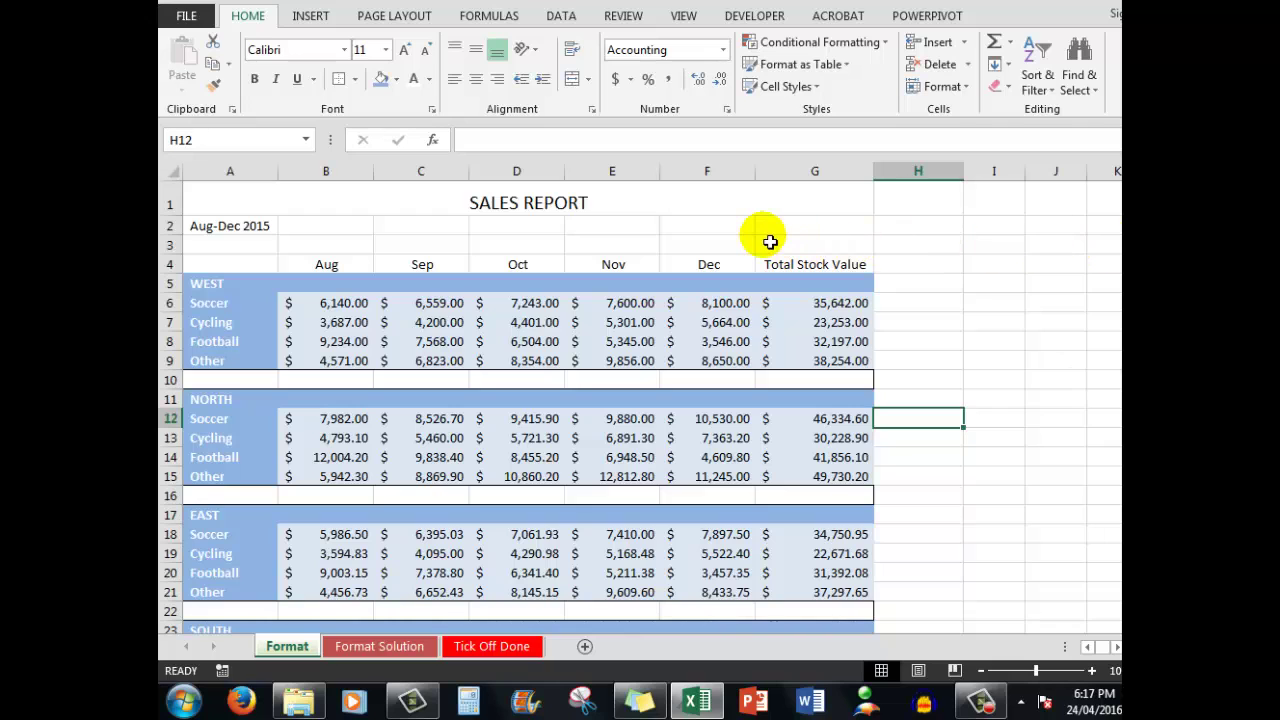
click(470, 648)
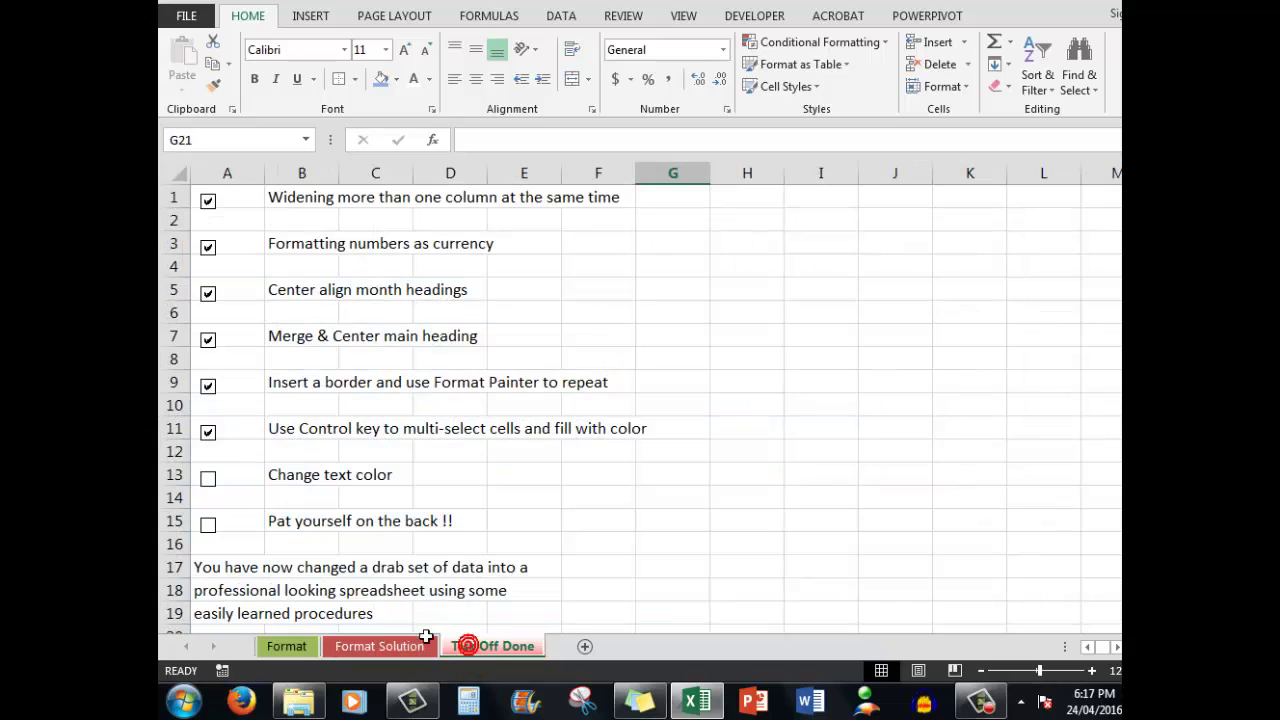
click(209, 482)
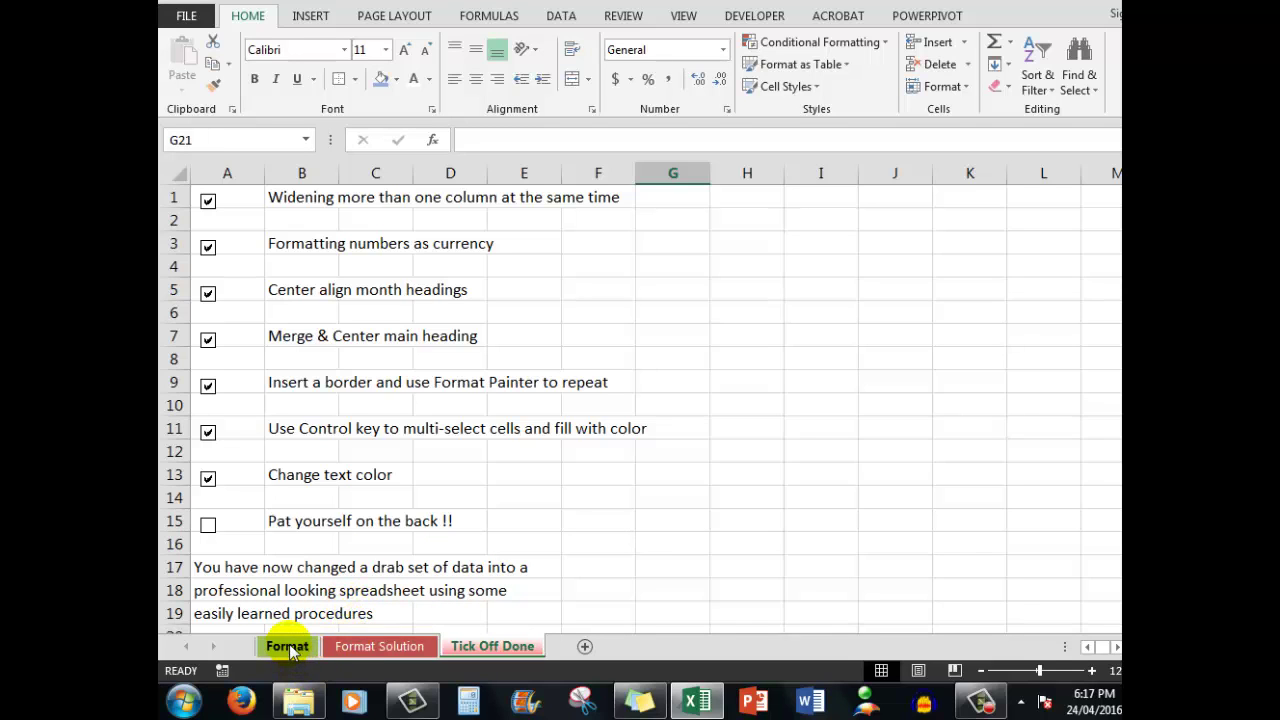
click(362, 648)
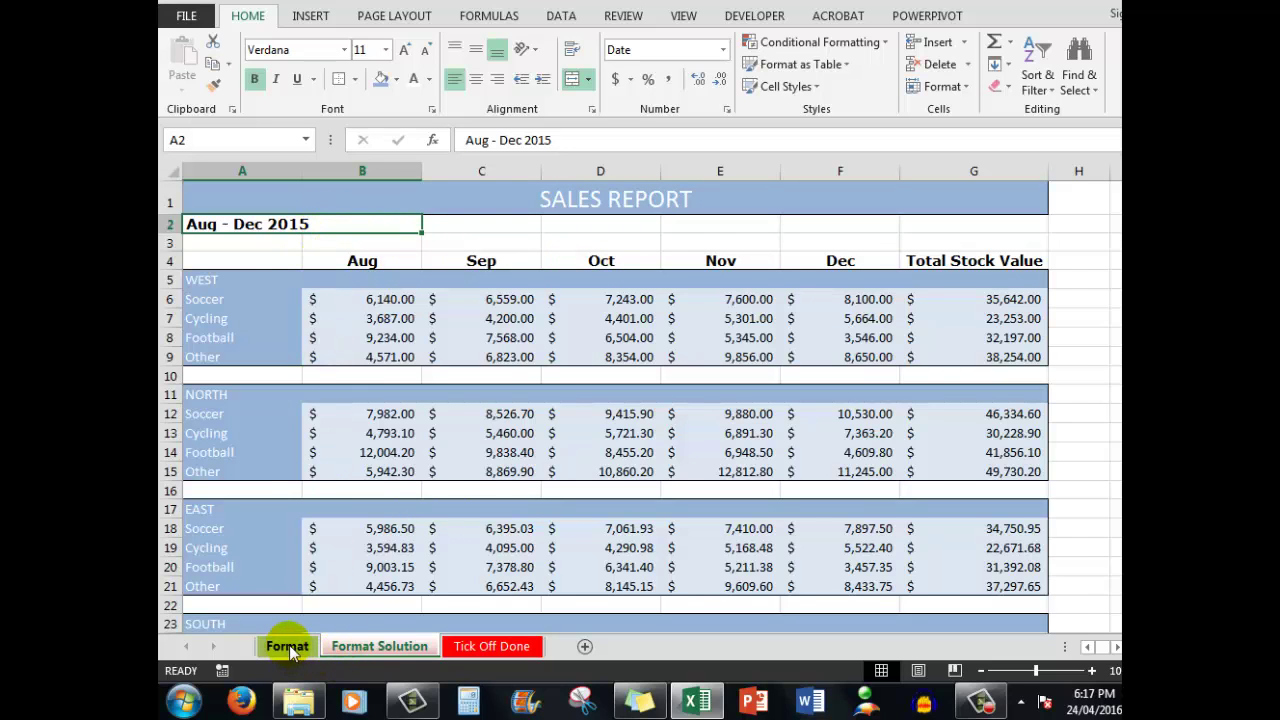
- Give the SALES REPORT title a blue fill with white bold text, then select headings B4:G4
click(287, 647)
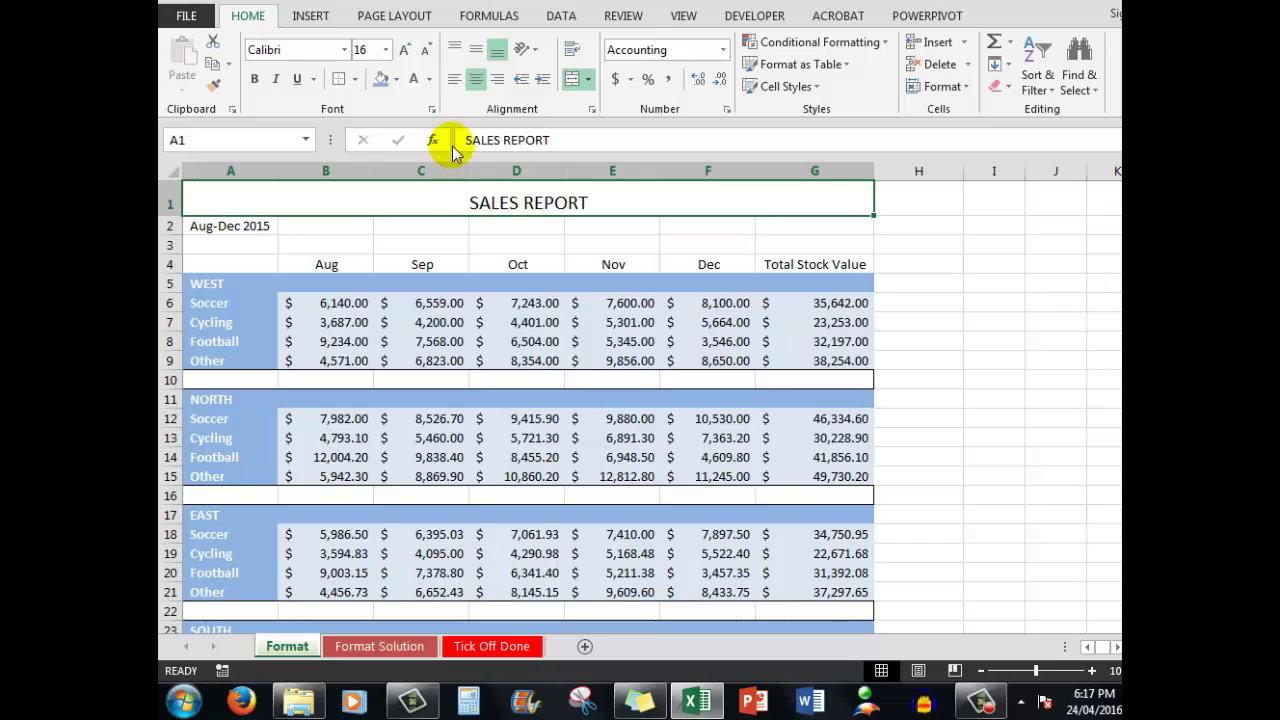
click(381, 80)
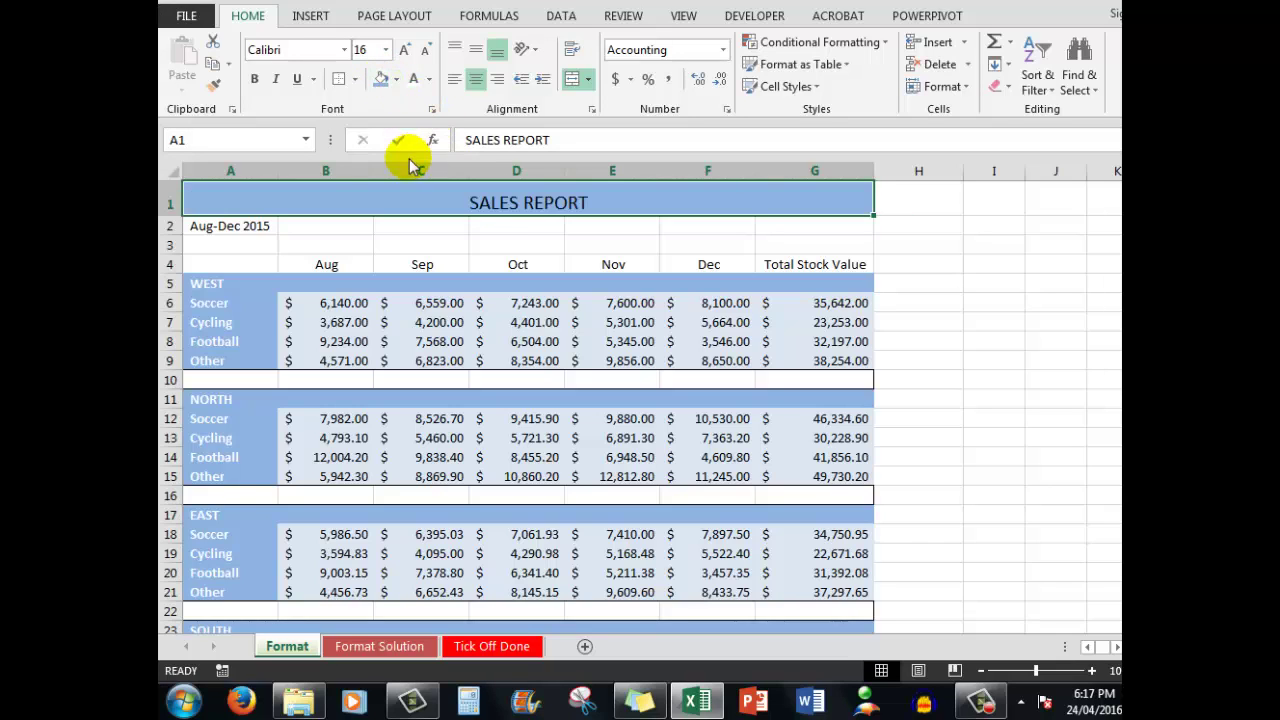
click(410, 80)
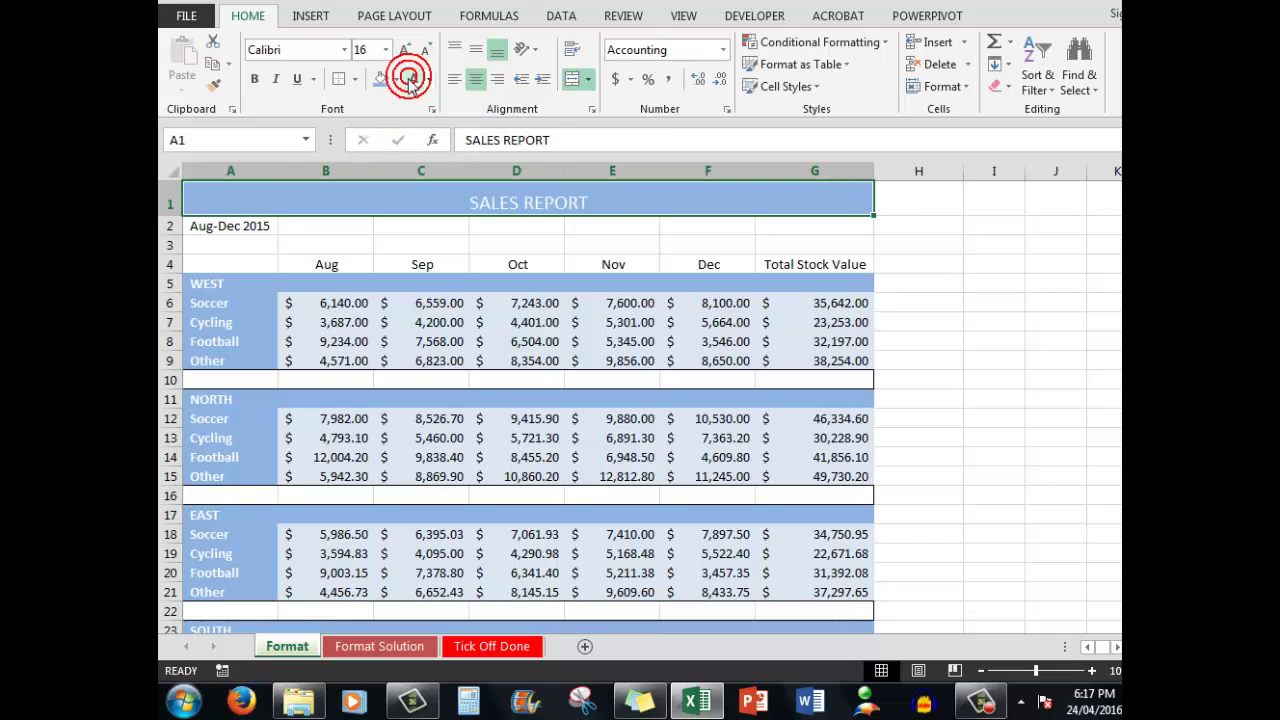
click(254, 82)
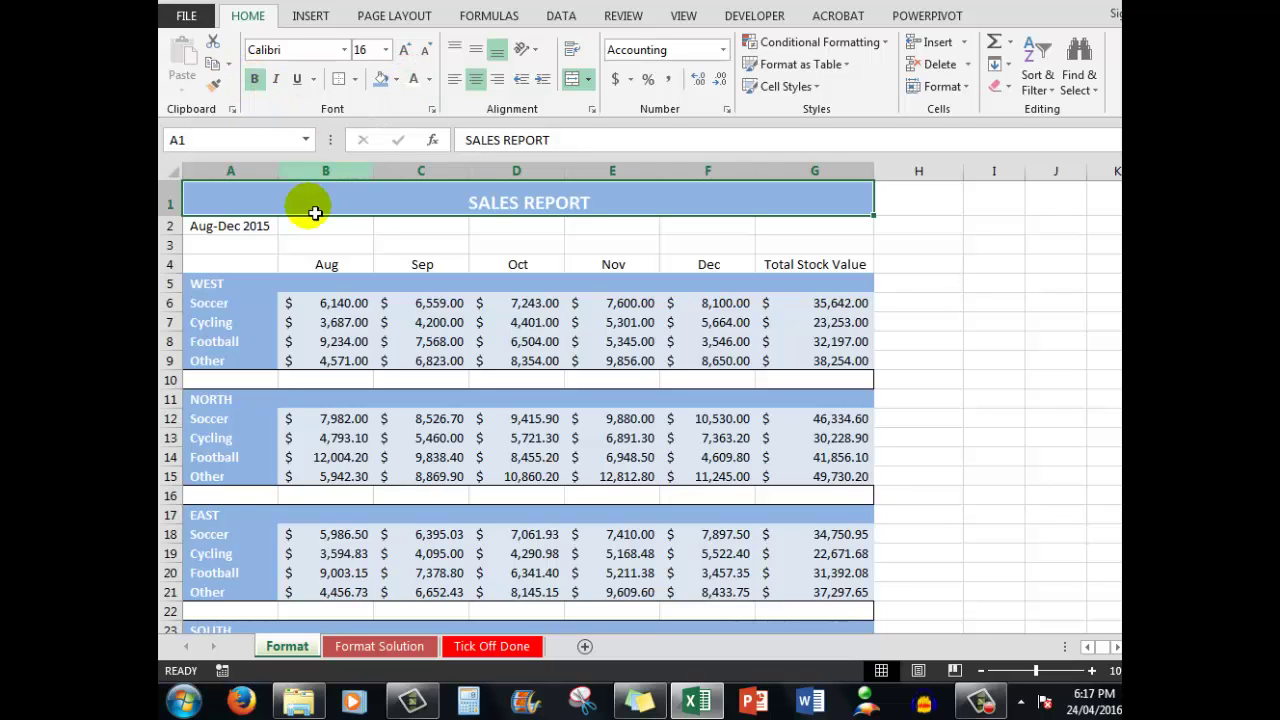
drag(322, 264, 806, 265)
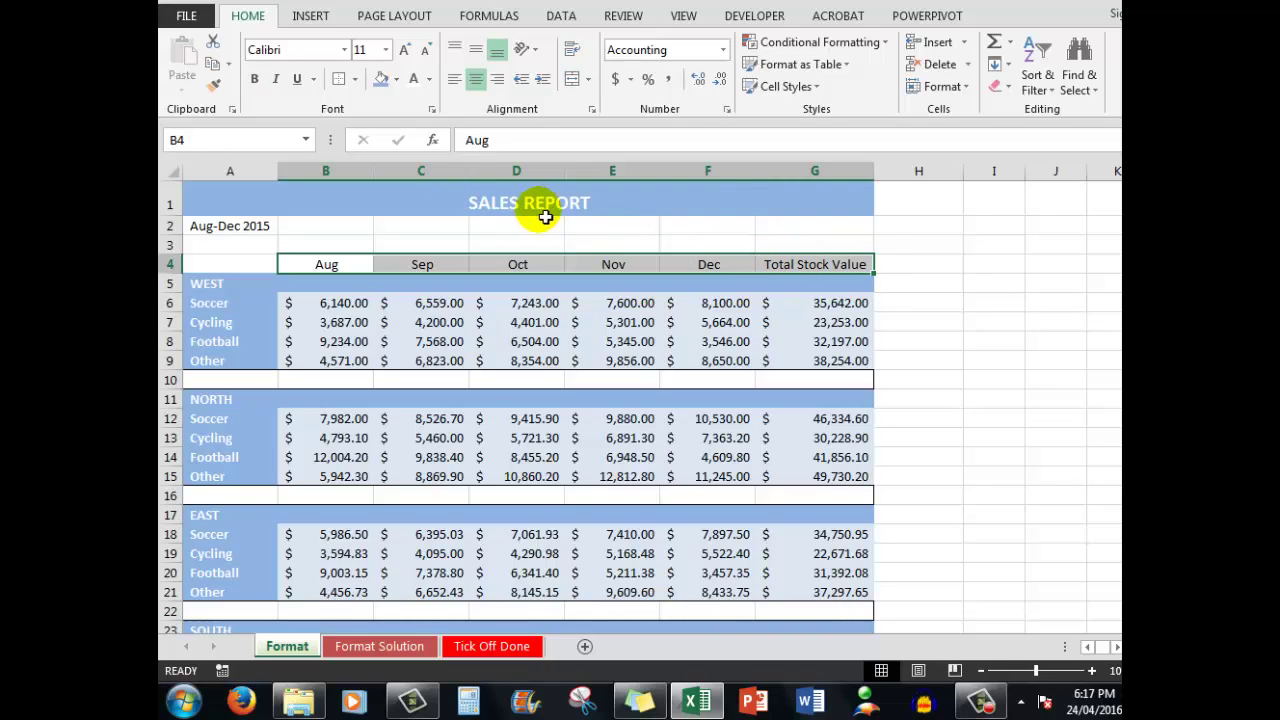
- Make the B4:G4 headings and the A2 Aug-Dec 2015 date bold at size 12, and AutoFit column A
click(253, 79)
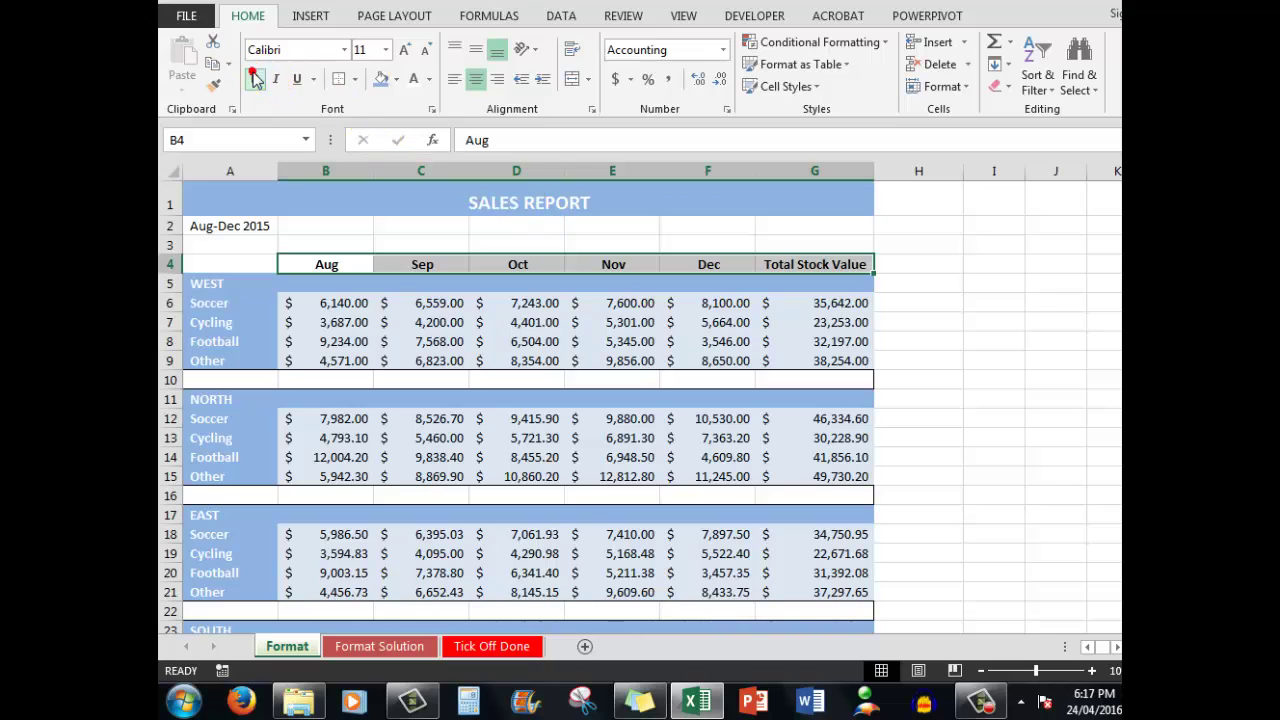
click(405, 51)
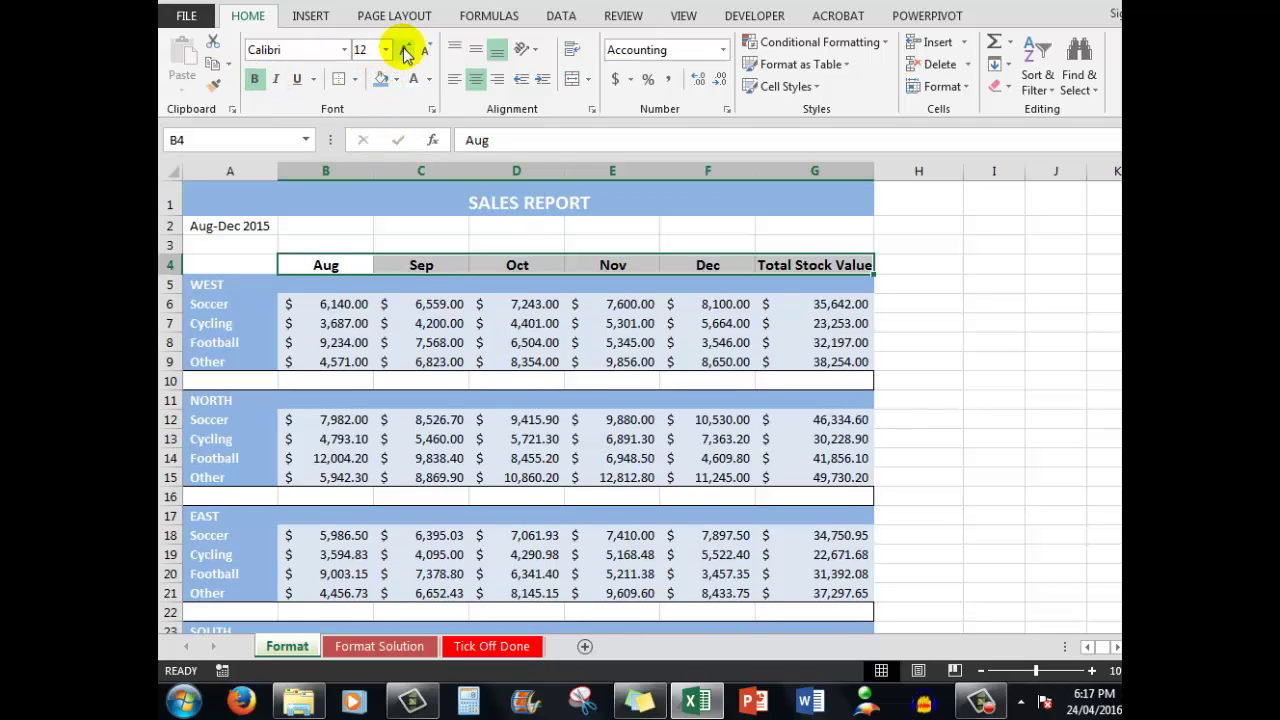
click(226, 233)
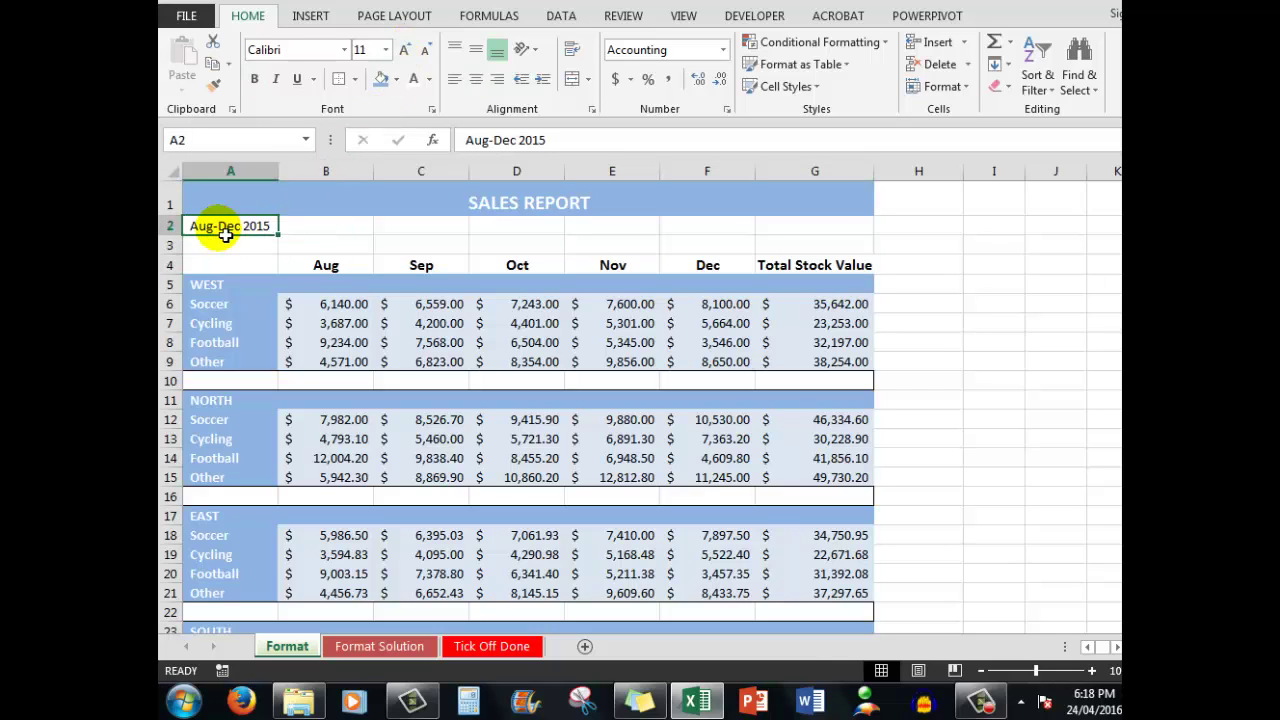
click(404, 50)
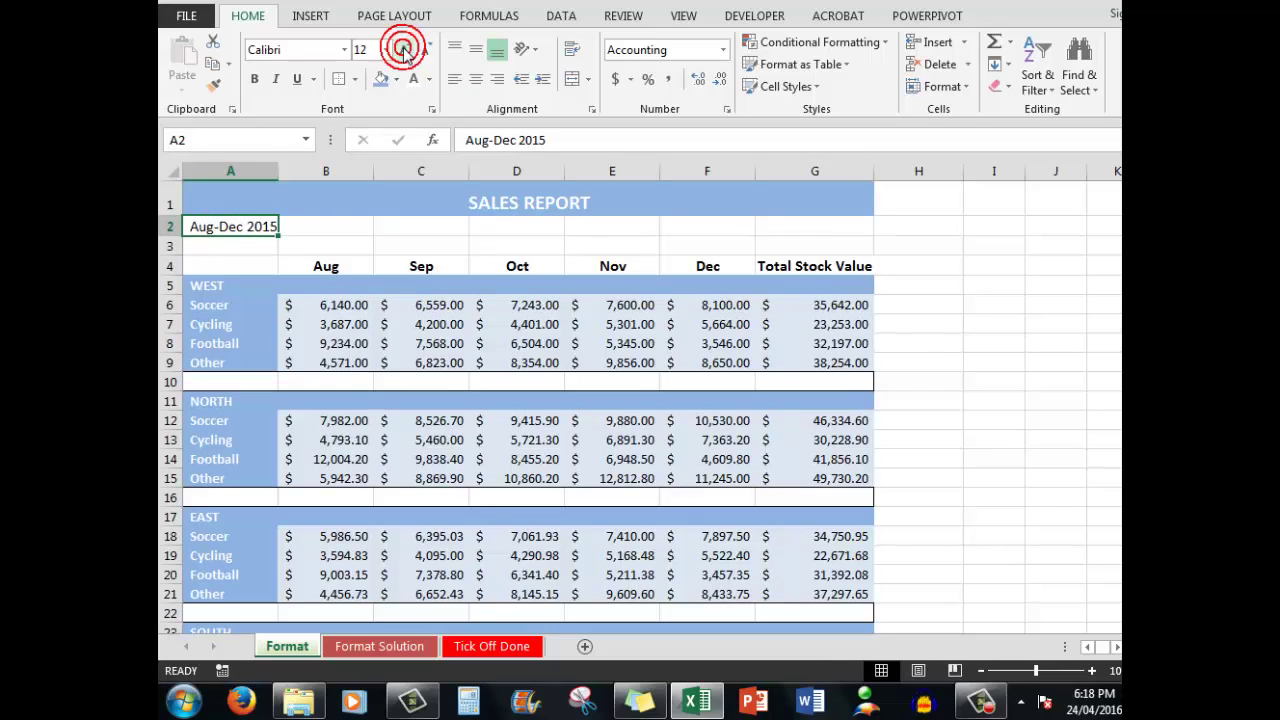
click(255, 79)
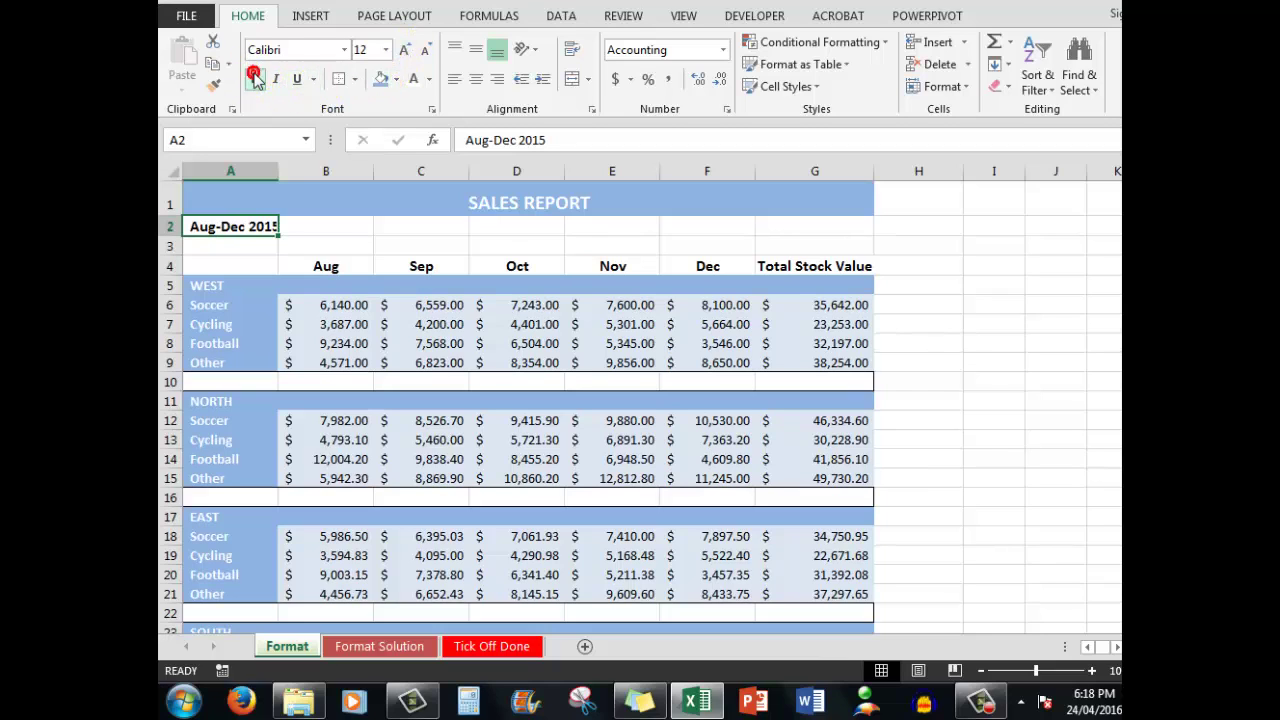
double_click(287, 178)
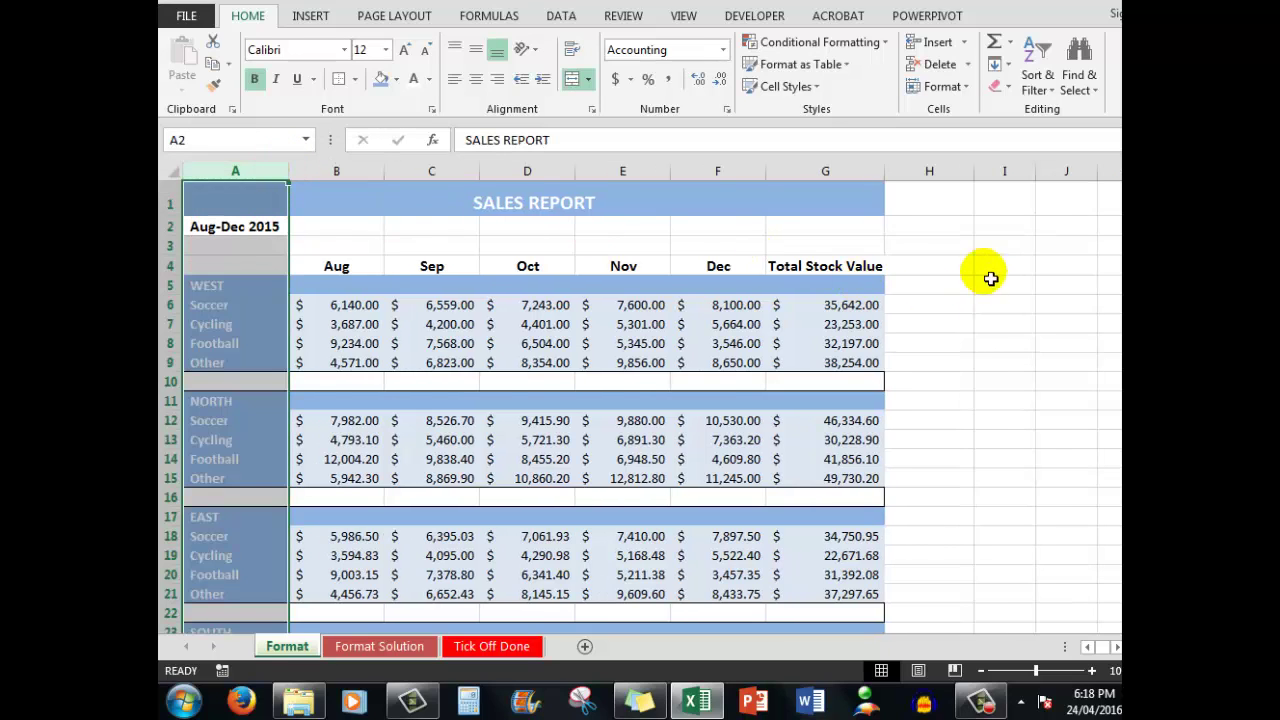
click(932, 199)
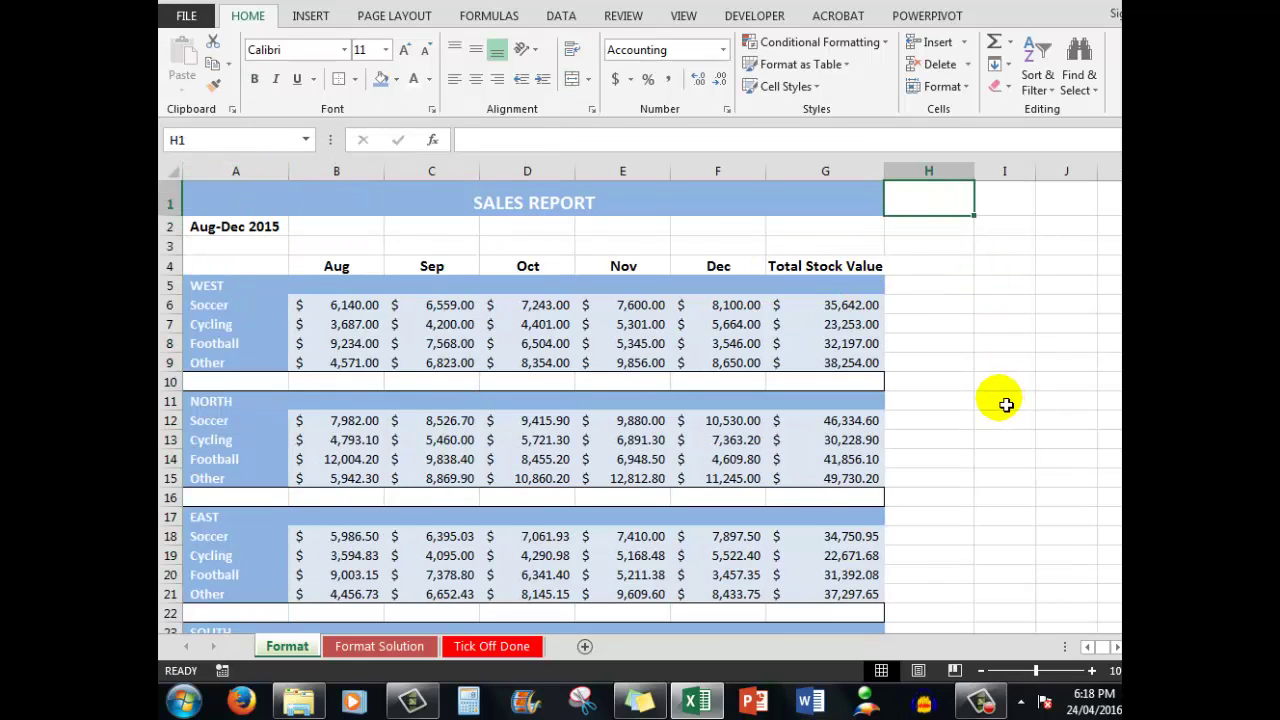
- Tick the final 'Pat yourself on the back !!' item on the Tick Off Done sheet
click(489, 645)
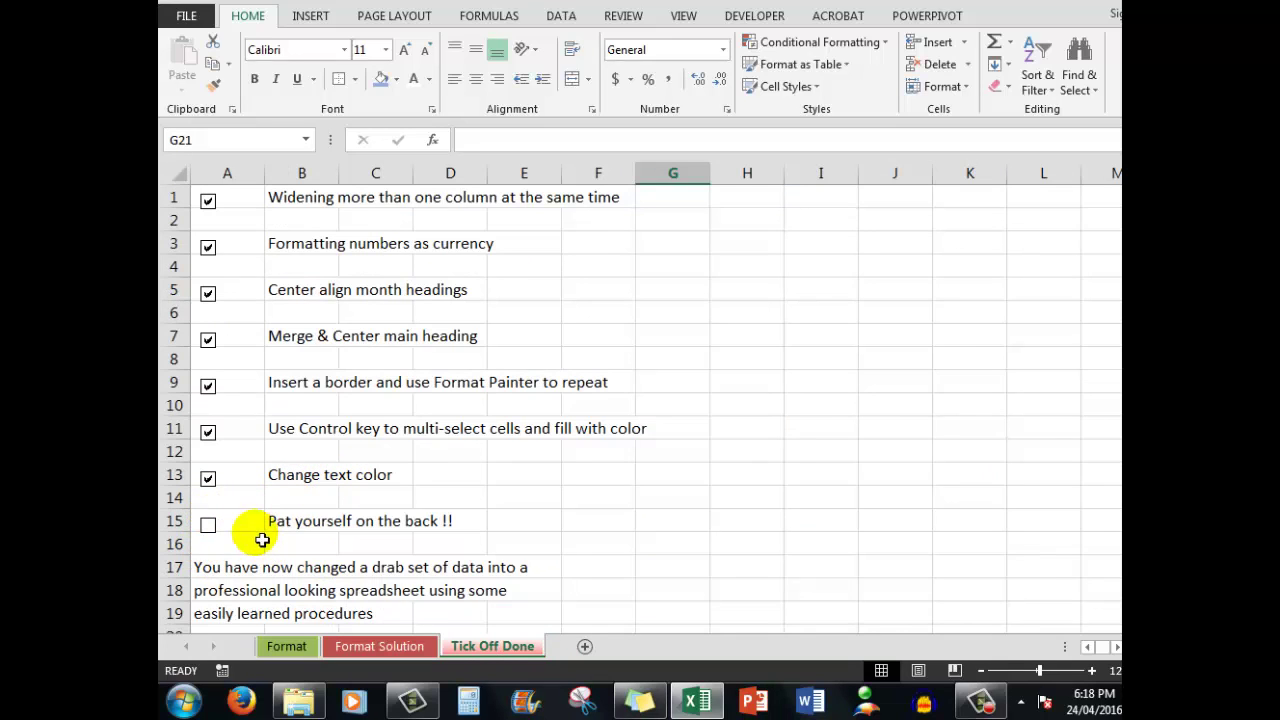
click(209, 527)
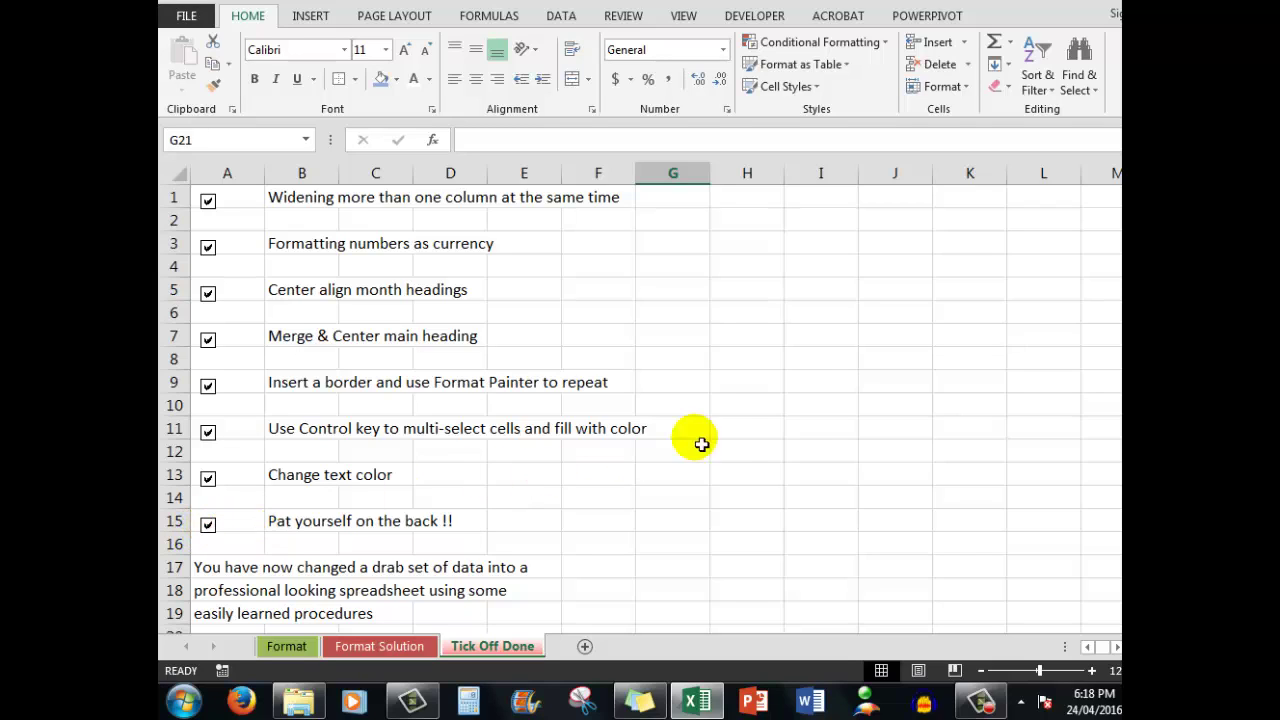